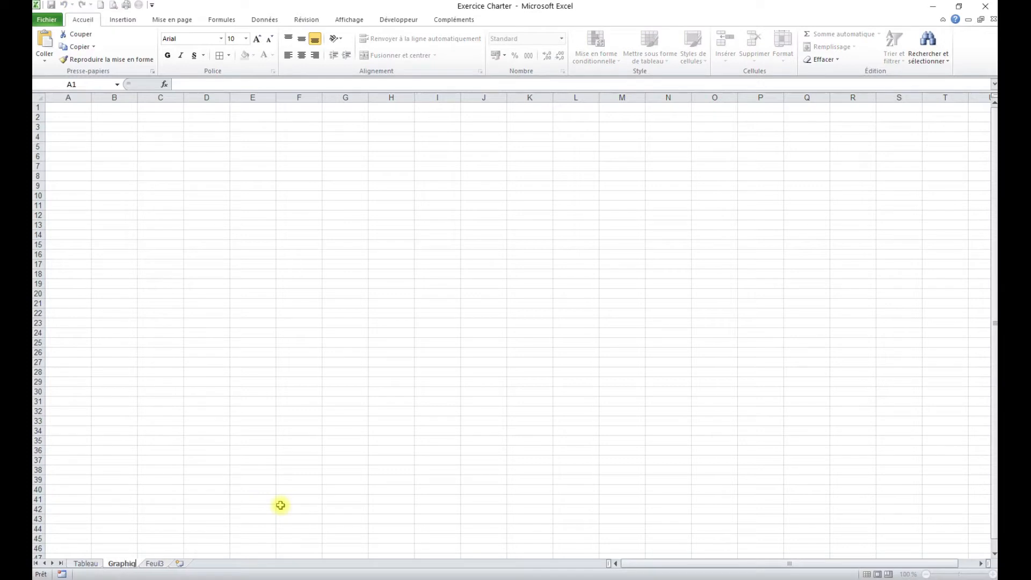
Rename the second sheet as Graphiques 1 and return to the Tableau sheet
{"action": "type", "text": "s 1"}
{"action": "key", "text": "Return"}
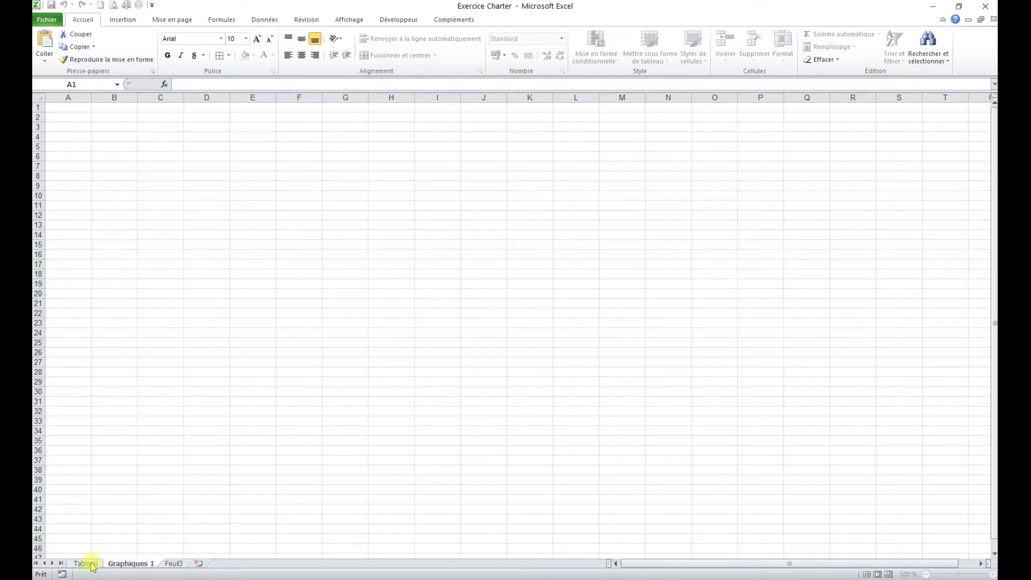
{"action": "left_click", "coordinate": [97, 564]}
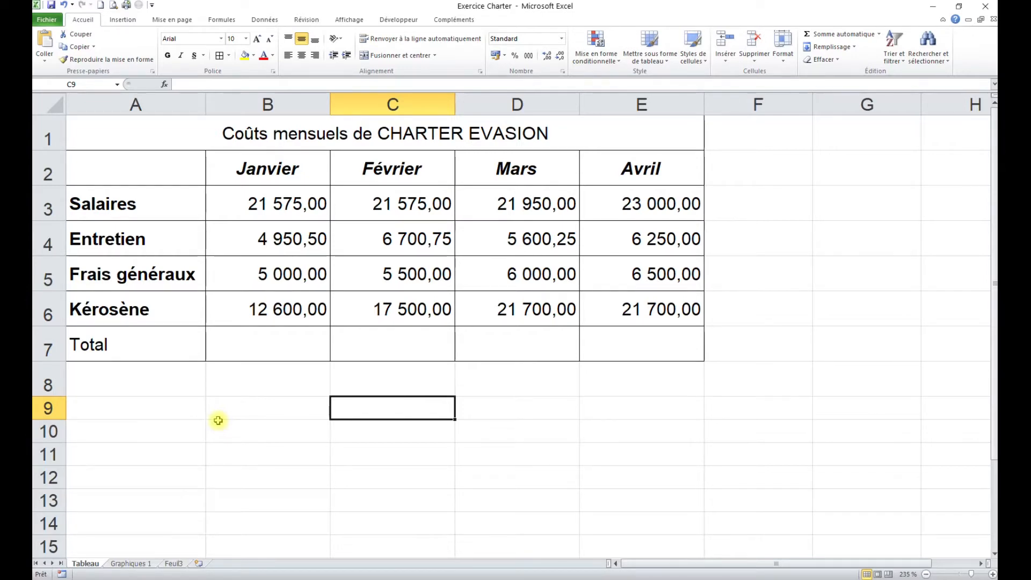
Insert a 2D clustered column chart from the January costs in A2:B6, excluding the total row, and position it over the table
{"action": "left_click_drag", "start_coordinate": [131, 172], "coordinate": [274, 305]}
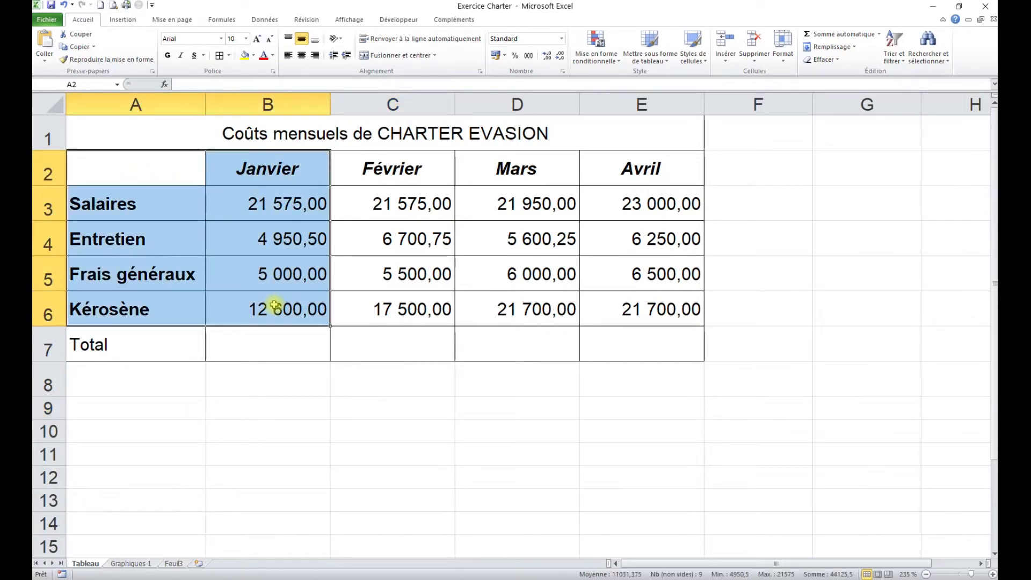
{"action": "left_click", "coordinate": [123, 20]}
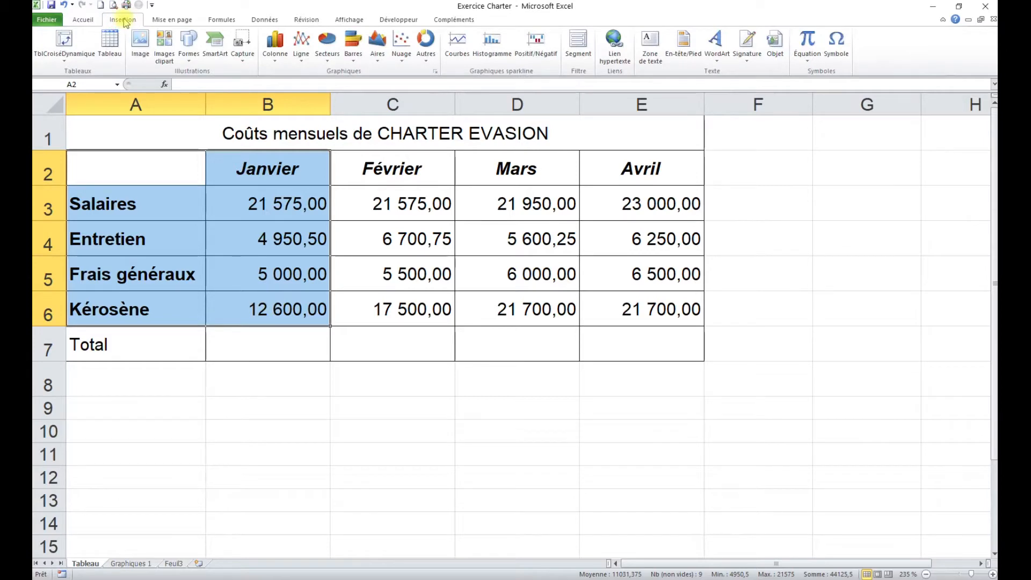
{"action": "left_click", "coordinate": [279, 58]}
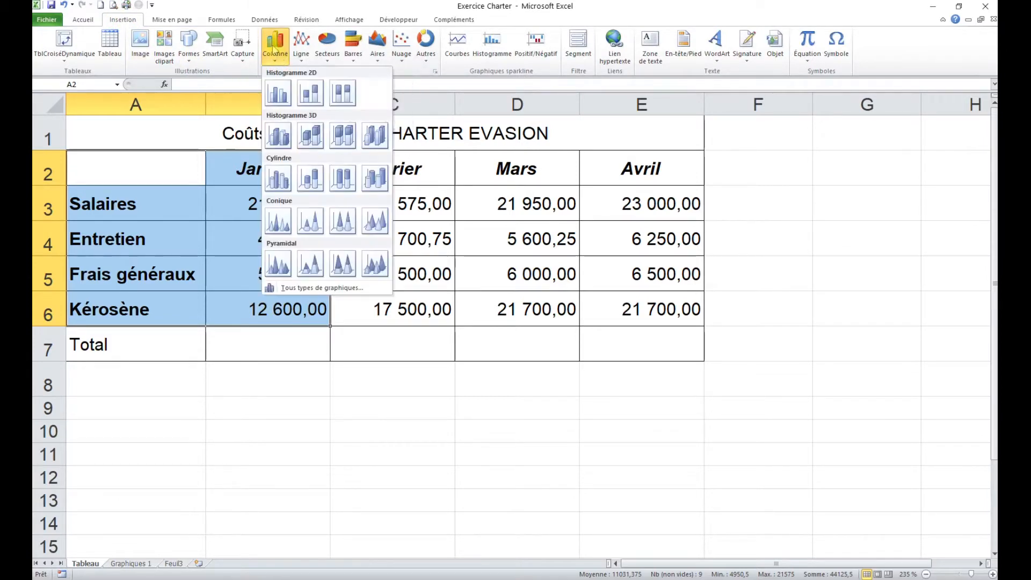
{"action": "left_click", "coordinate": [280, 97]}
{"action": "left_click_drag", "start_coordinate": [702, 195], "coordinate": [689, 172]}
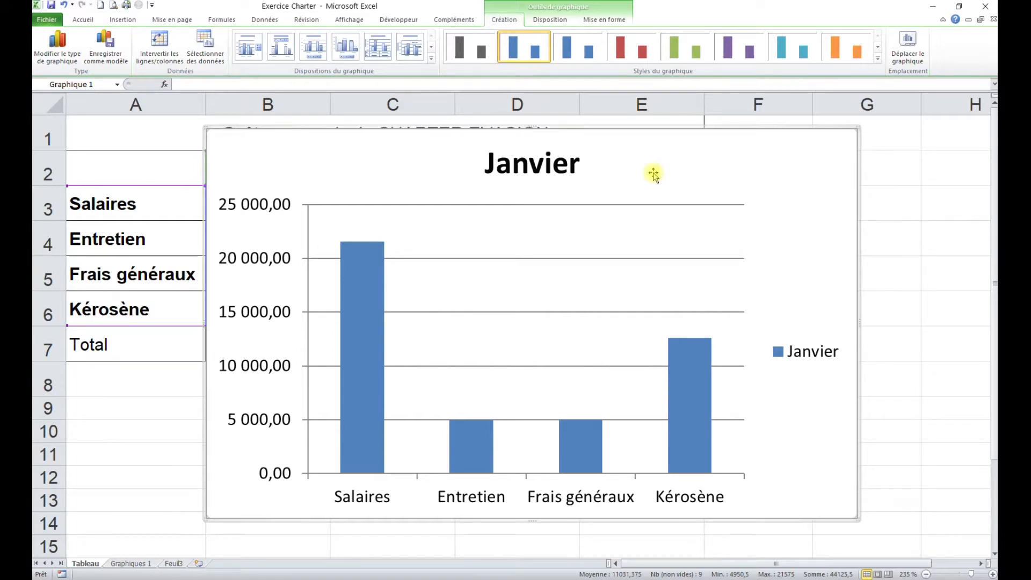
Remove the Janvier legend from the column chart
{"action": "left_click", "coordinate": [809, 358]}
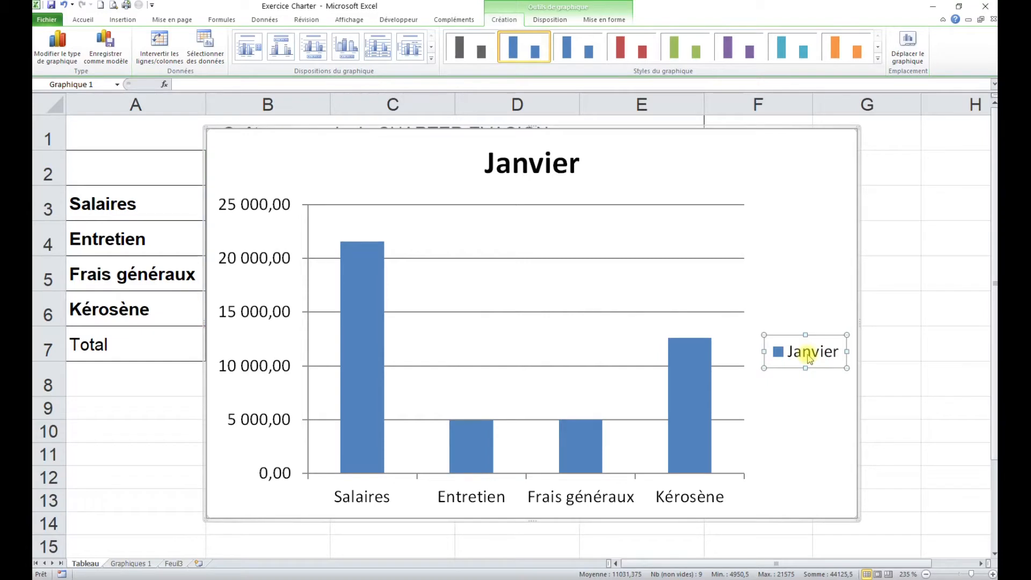
{"action": "key", "text": "F9"}
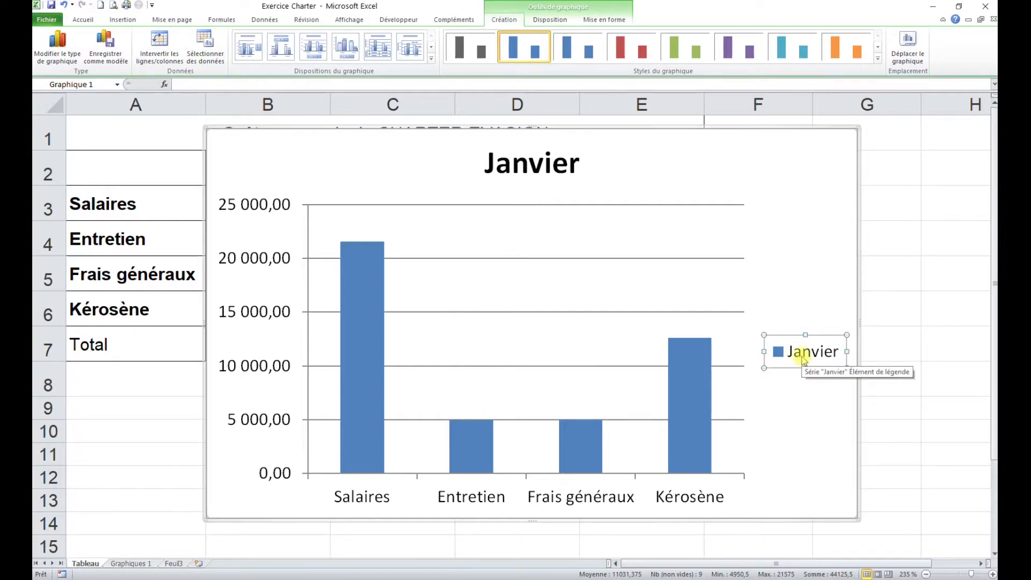
{"action": "left_click", "coordinate": [551, 21]}
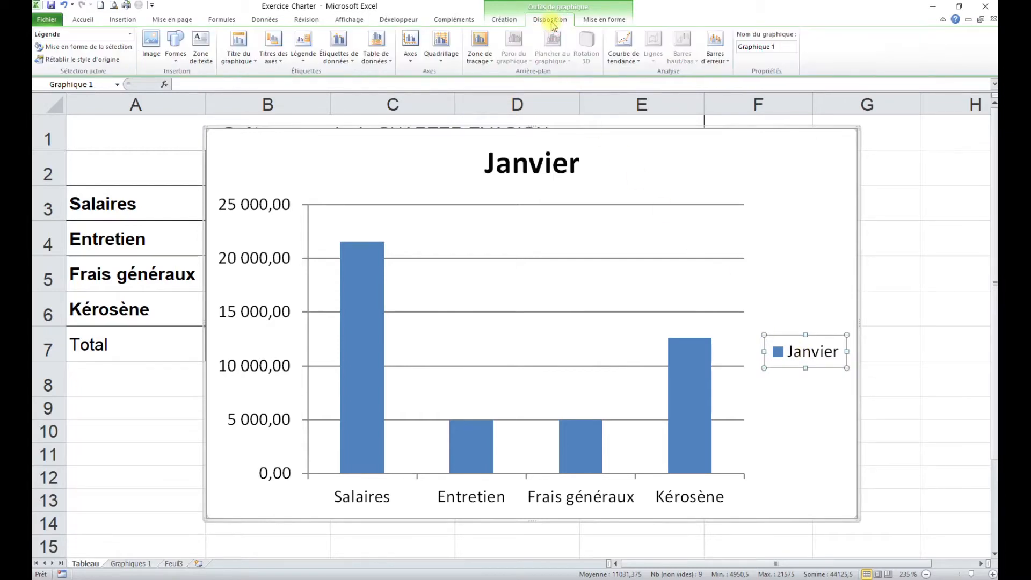
{"action": "left_click", "coordinate": [309, 56]}
{"action": "left_click", "coordinate": [321, 78]}
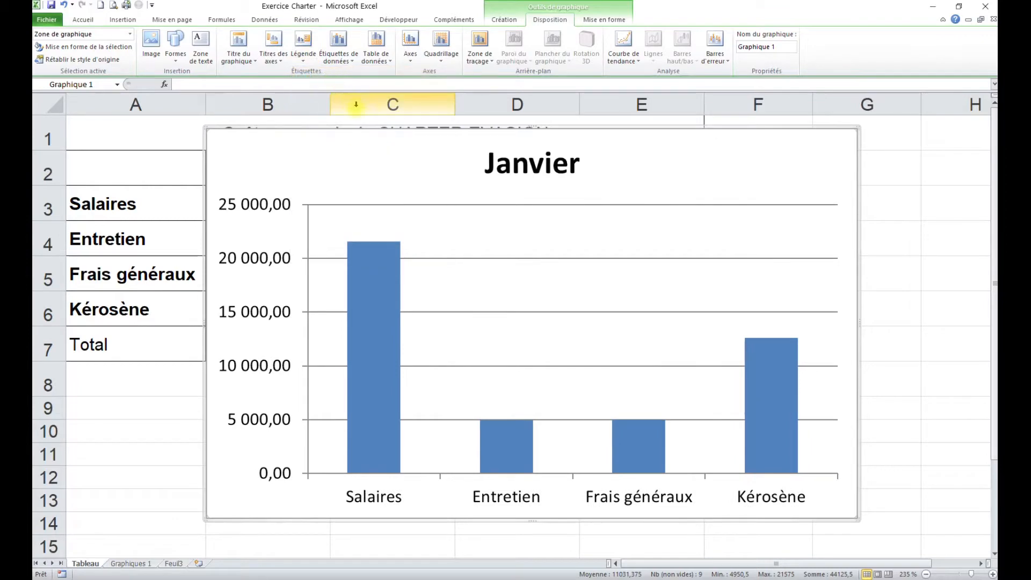
Change the chart title to "Coûts du mois de Janvier"
{"action": "left_click", "coordinate": [502, 169]}
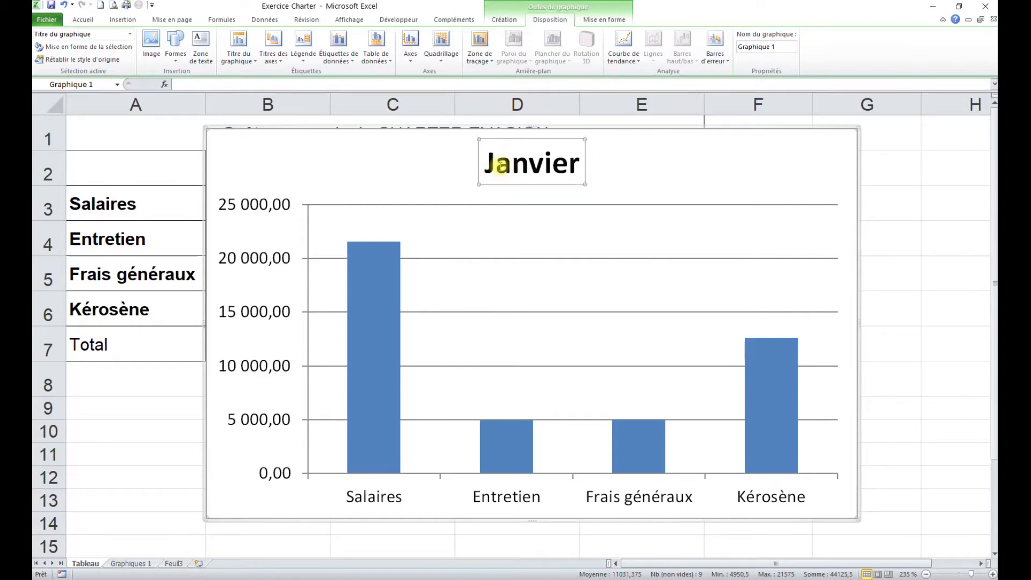
{"action": "left_click", "coordinate": [483, 166]}
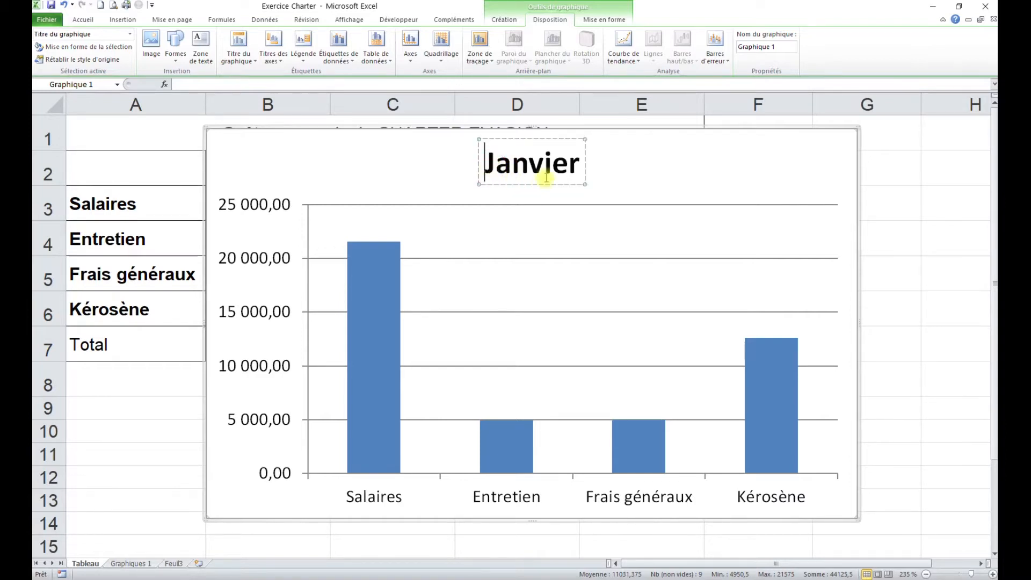
{"action": "type", "text": "Co"}
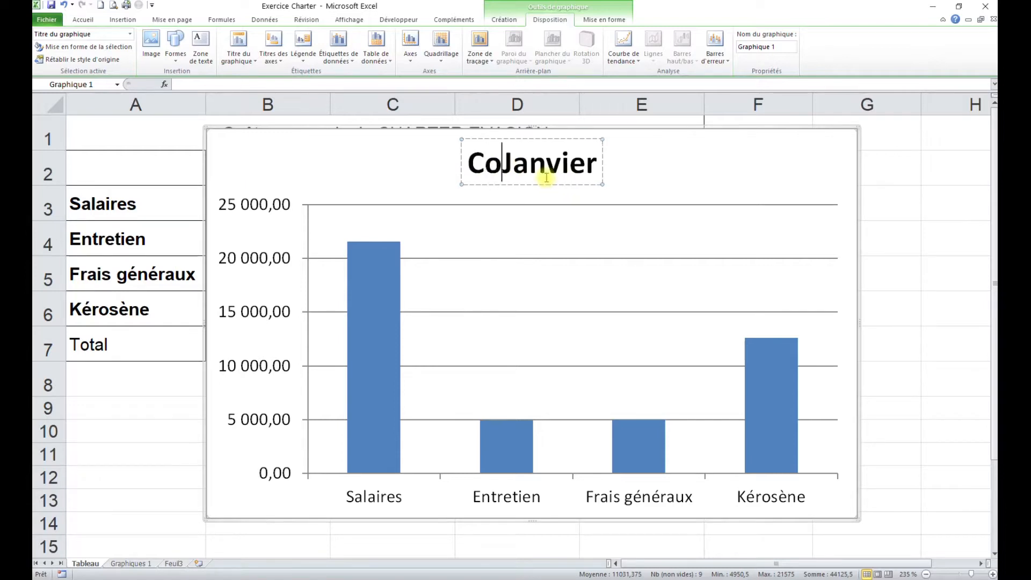
{"action": "type", "text": "û"}
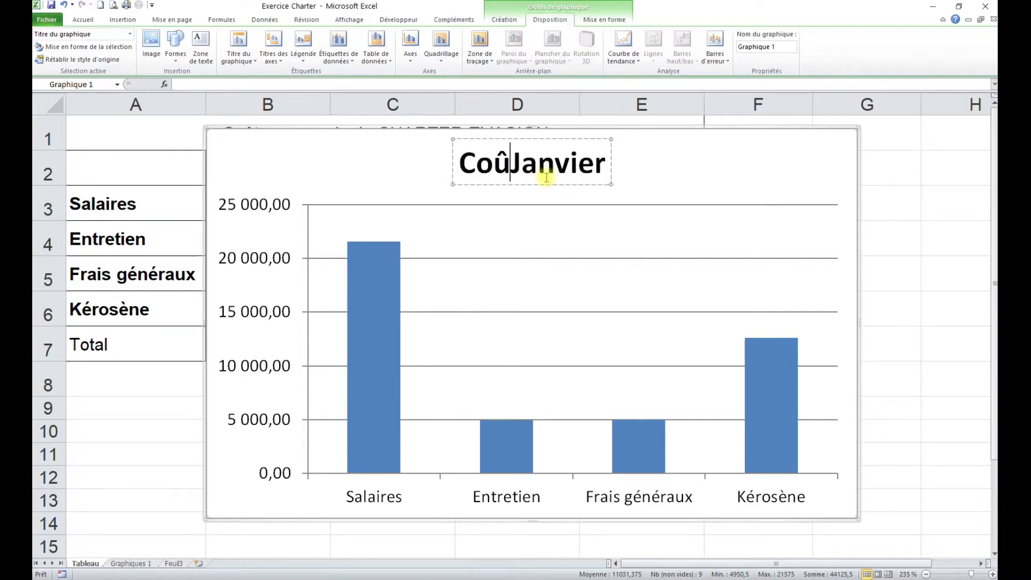
{"action": "type", "text": "ts d"}
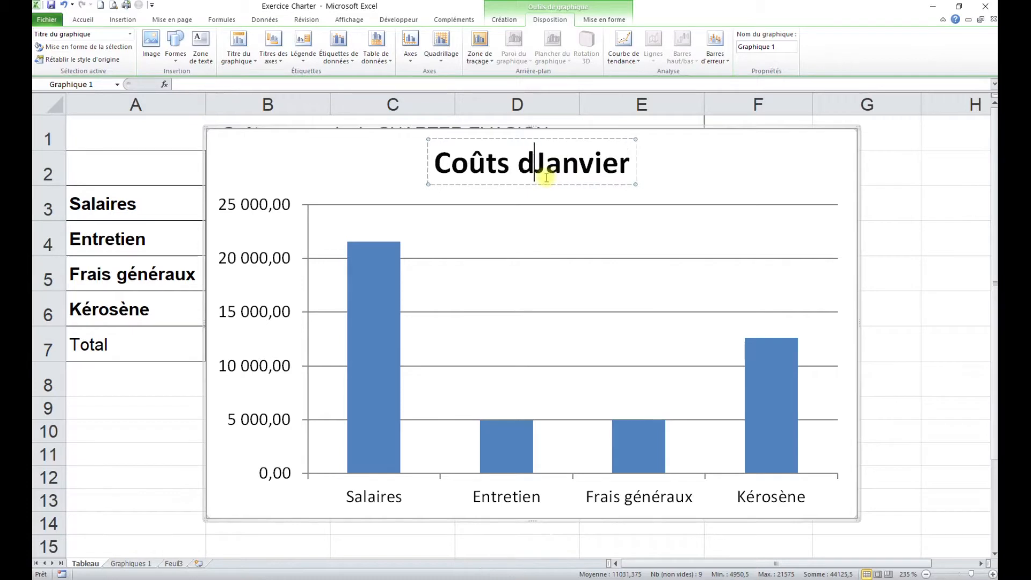
{"action": "type", "text": "u mois de"}
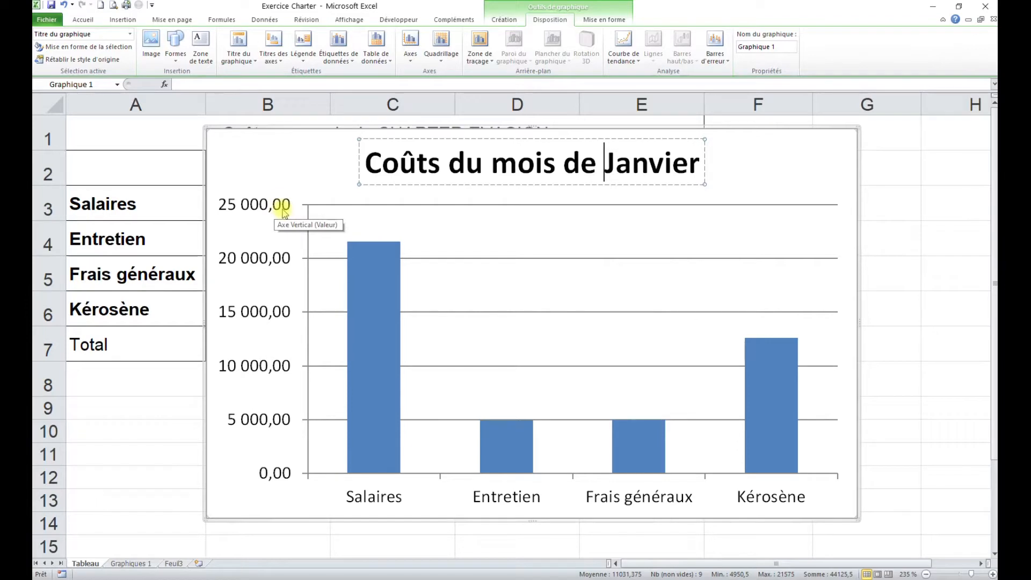
Set the number format of the chart's vertical axis to Général
{"action": "left_click", "coordinate": [270, 206]}
{"action": "right_click", "coordinate": [270, 207]}
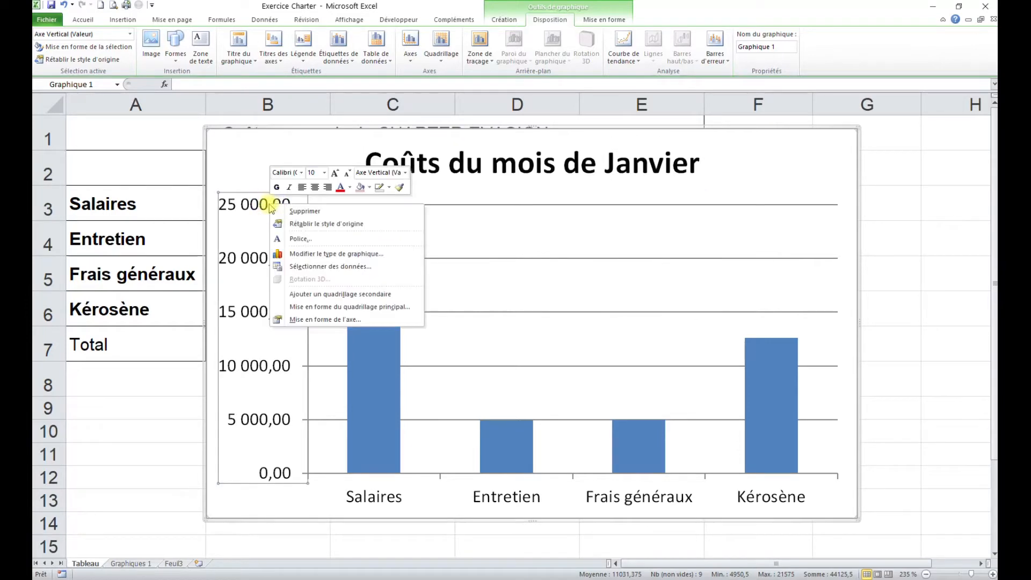
{"action": "left_click", "coordinate": [347, 320]}
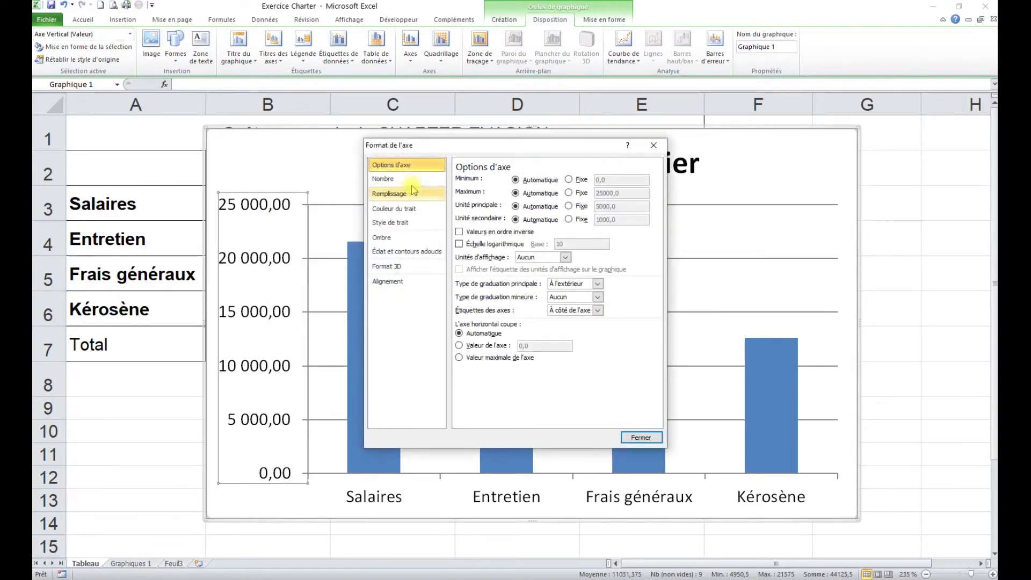
{"action": "left_click", "coordinate": [394, 179]}
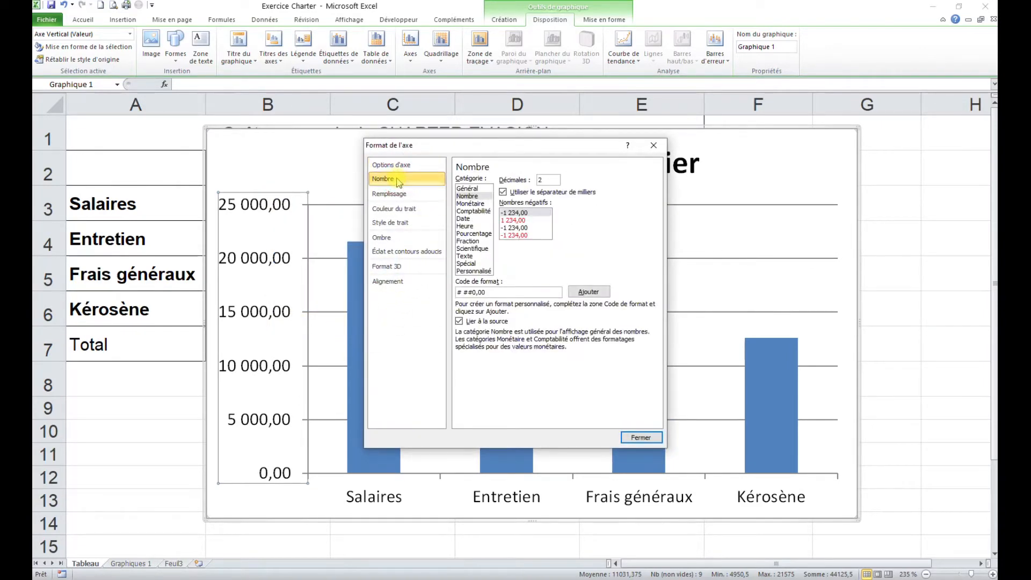
{"action": "left_click", "coordinate": [477, 189]}
{"action": "left_click", "coordinate": [639, 437]}
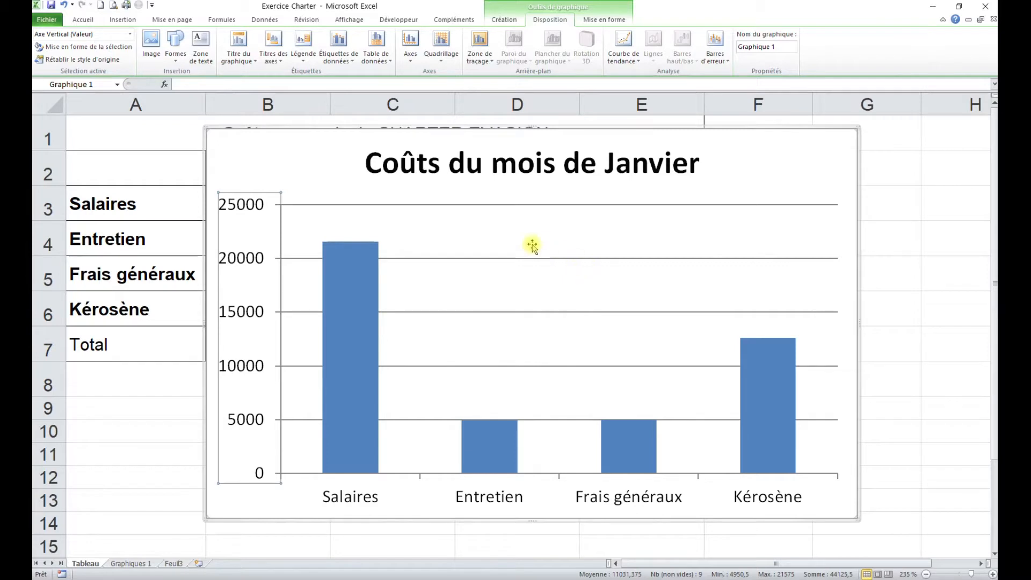
Add data labels to the columns of the Janvier series
{"action": "left_click", "coordinate": [354, 273]}
{"action": "right_click", "coordinate": [353, 272]}
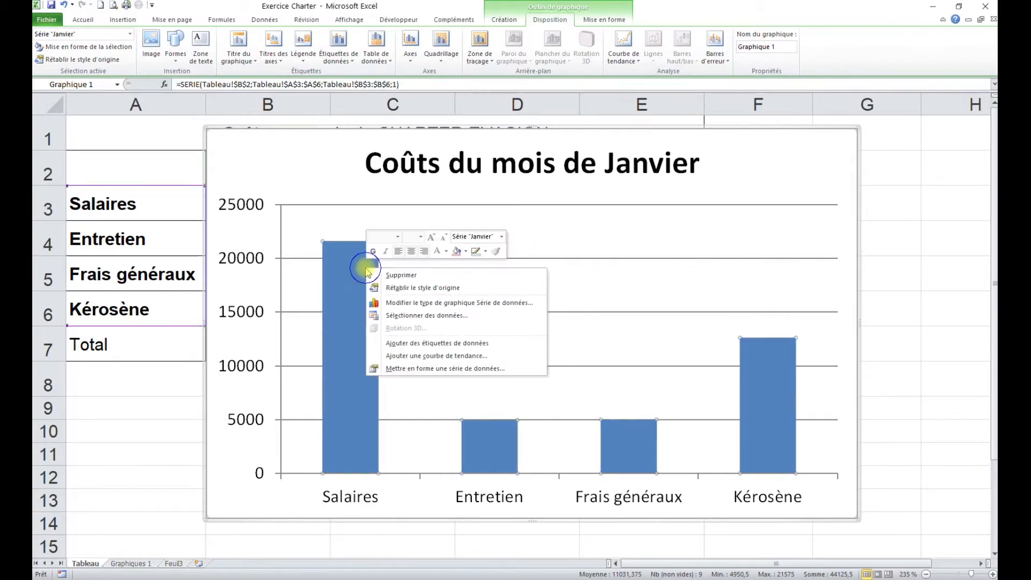
{"action": "left_click", "coordinate": [433, 343]}
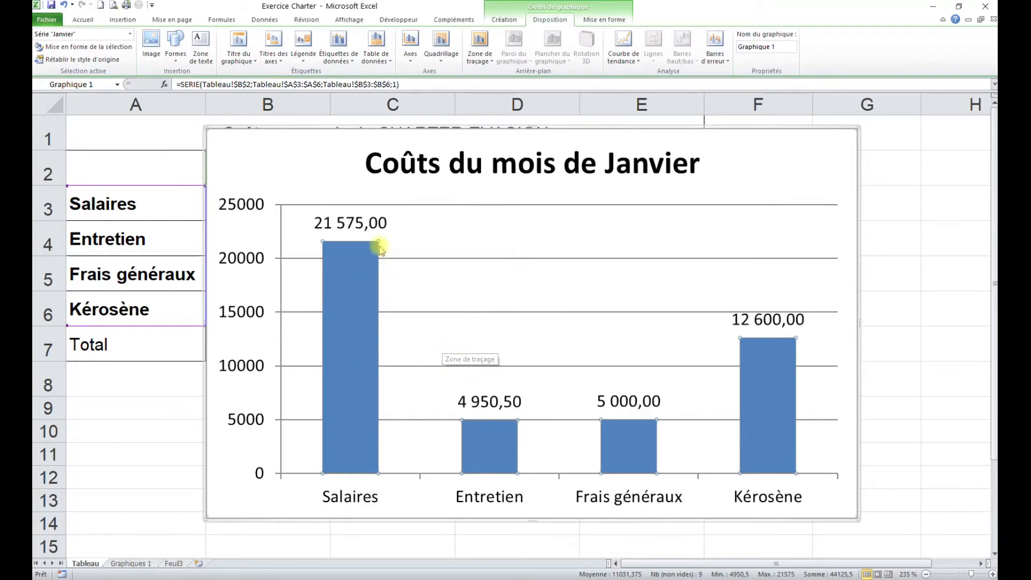
{"action": "left_click", "coordinate": [479, 227]}
Set the number format of the Janvier data labels to Général
{"action": "left_click", "coordinate": [372, 225]}
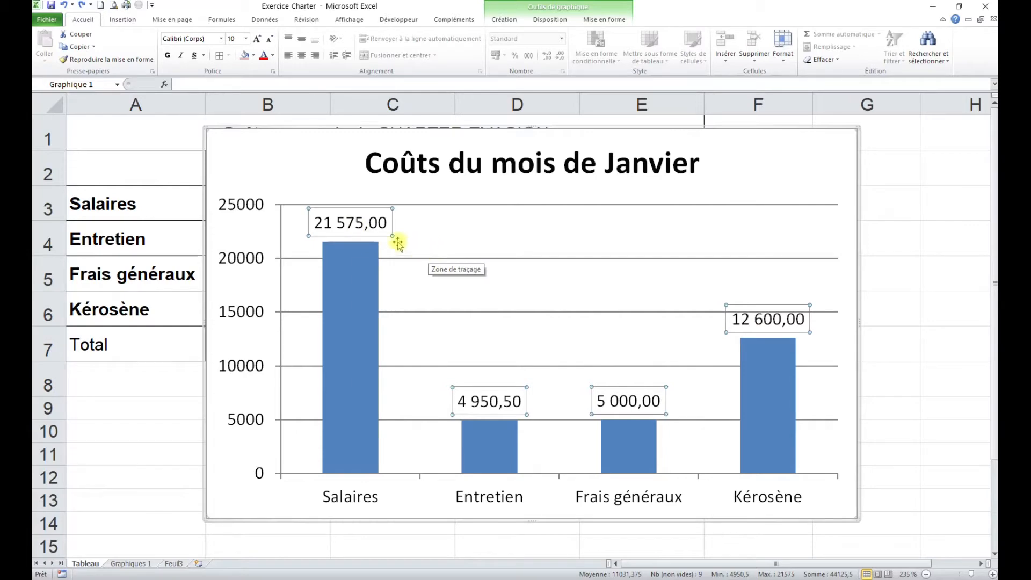
{"action": "right_click", "coordinate": [354, 222]}
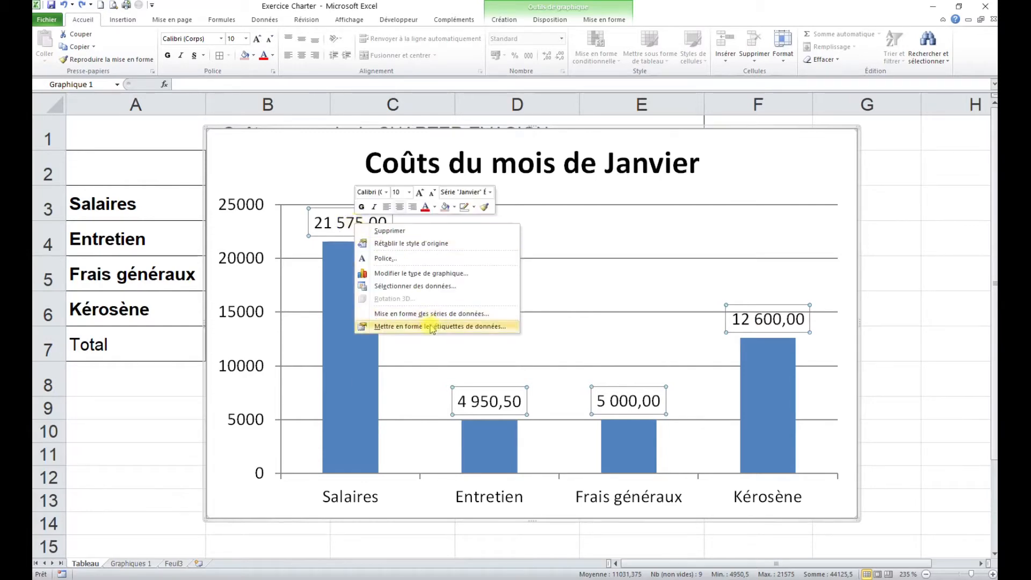
{"action": "left_click", "coordinate": [432, 327]}
{"action": "left_click", "coordinate": [408, 183]}
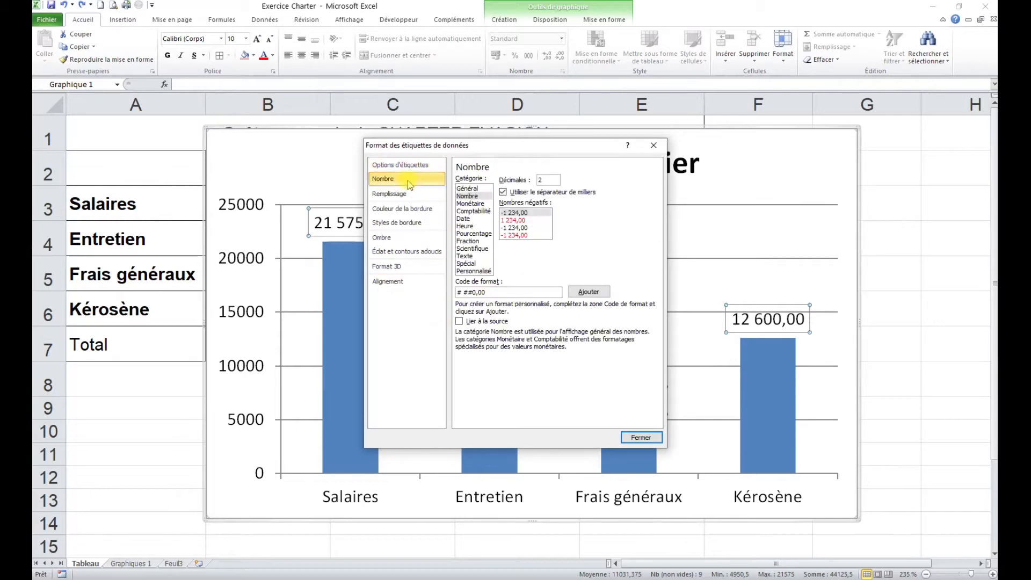
{"action": "left_click", "coordinate": [475, 189]}
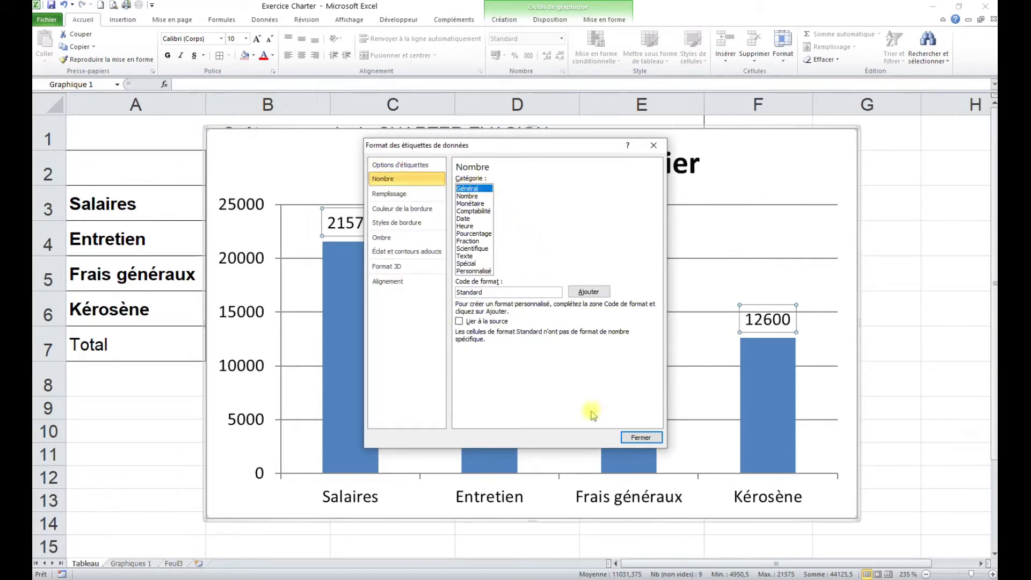
{"action": "left_click", "coordinate": [643, 437]}
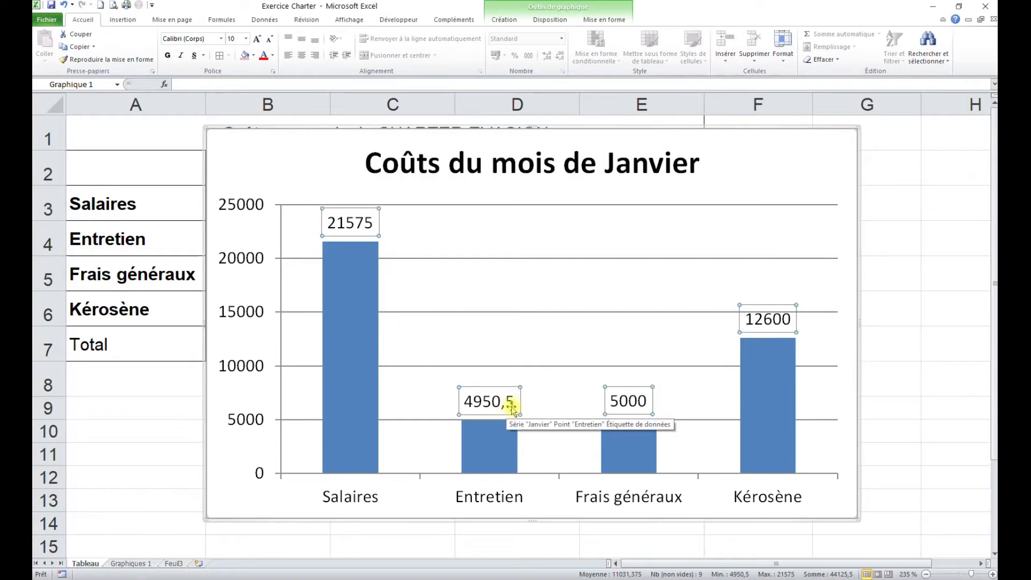
Format the Janvier data labels in the Nombre category with 0 decimals and the thousands separator
{"action": "right_click", "coordinate": [360, 224]}
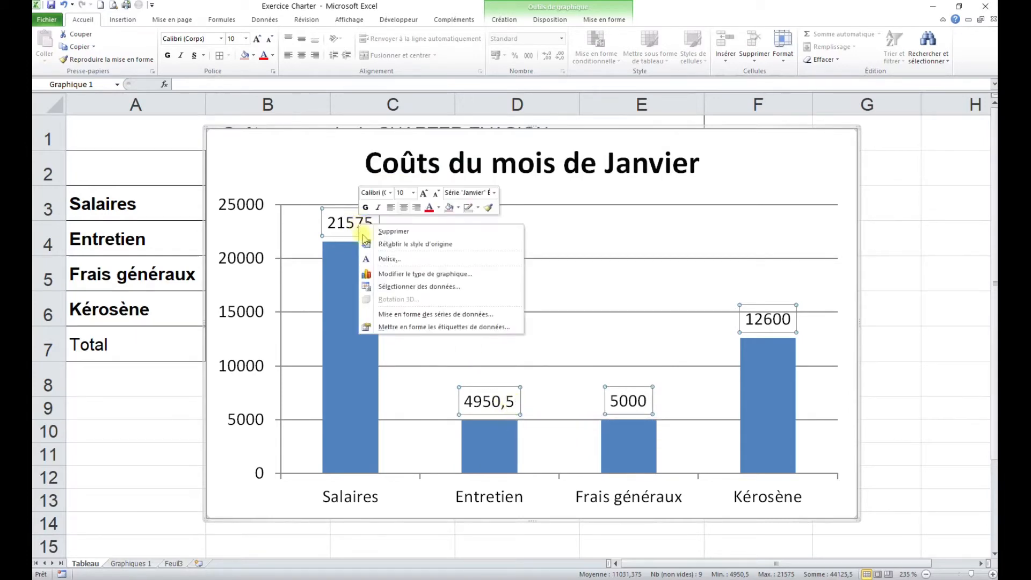
{"action": "left_click", "coordinate": [414, 328]}
{"action": "left_click", "coordinate": [408, 179]}
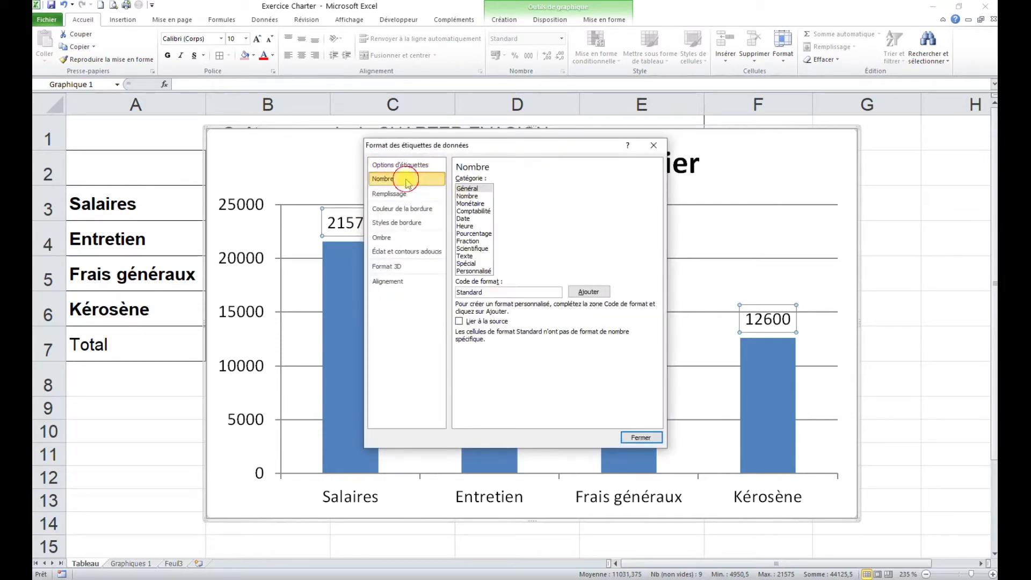
{"action": "left_click", "coordinate": [467, 196]}
{"action": "type", "text": "0"}
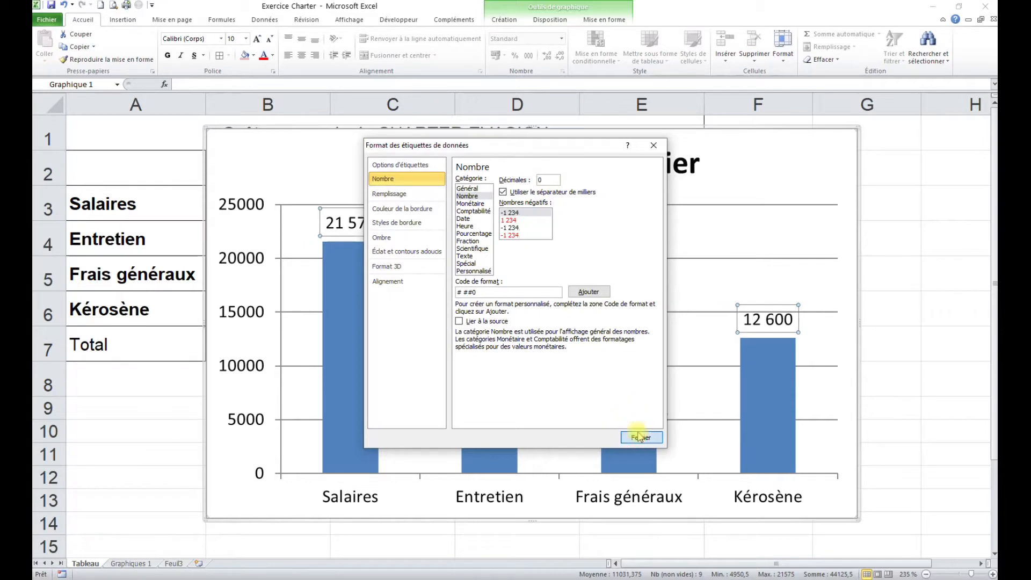
{"action": "left_click", "coordinate": [639, 438]}
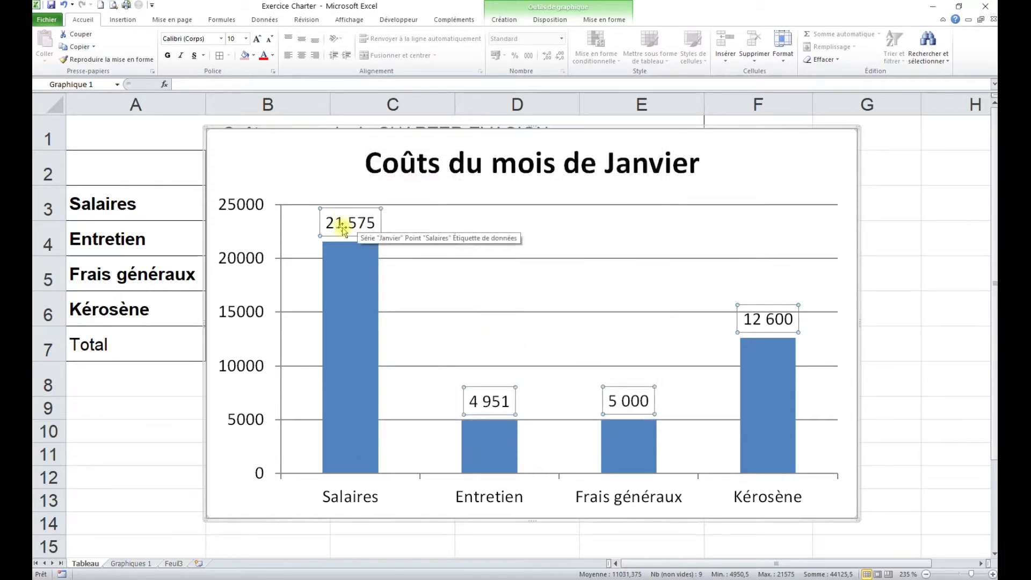
{"action": "left_click", "coordinate": [587, 238]}
{"action": "left_click", "coordinate": [811, 165]}
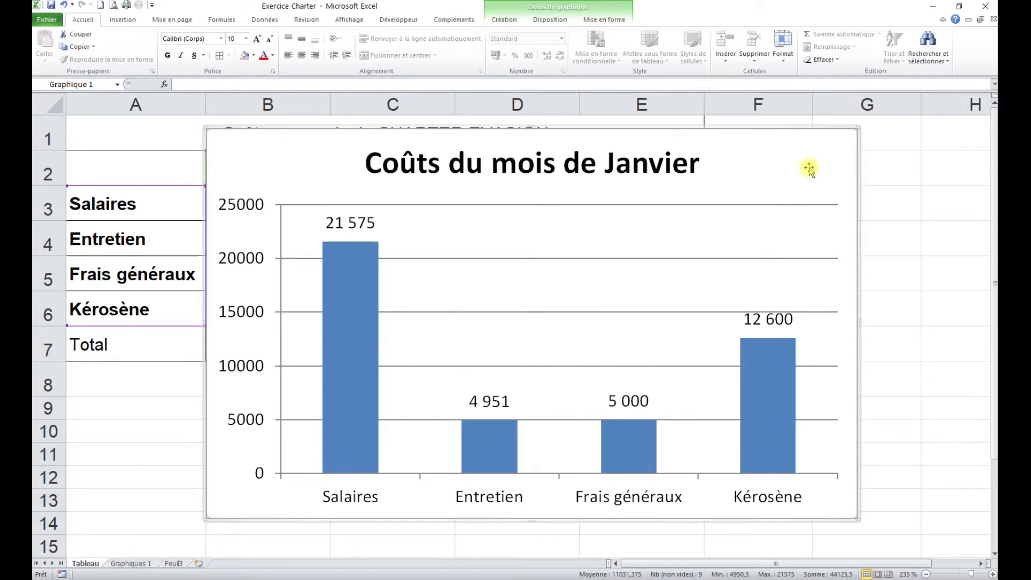
{"action": "left_click", "coordinate": [505, 20]}
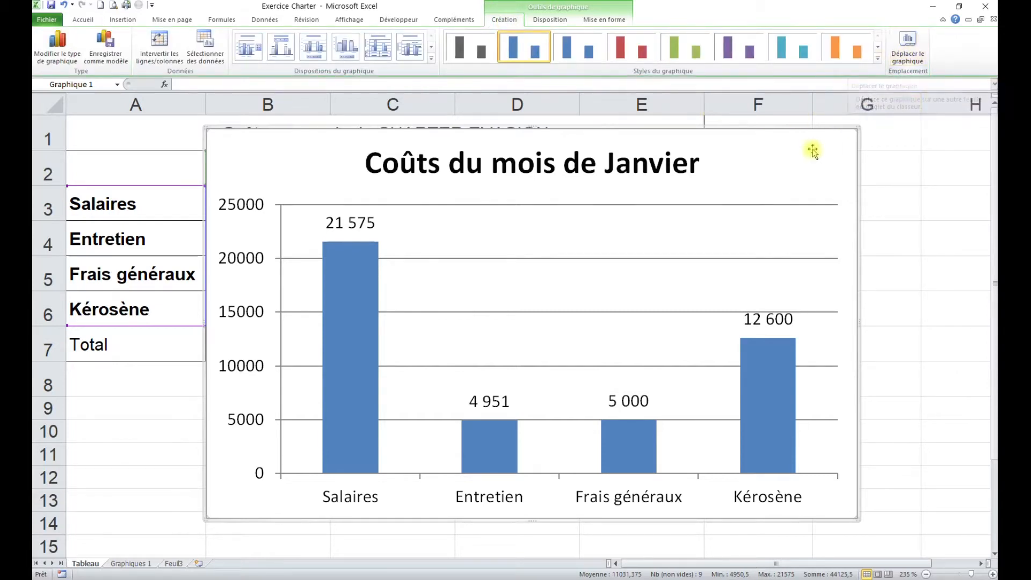
{"action": "left_click", "coordinate": [909, 46]}
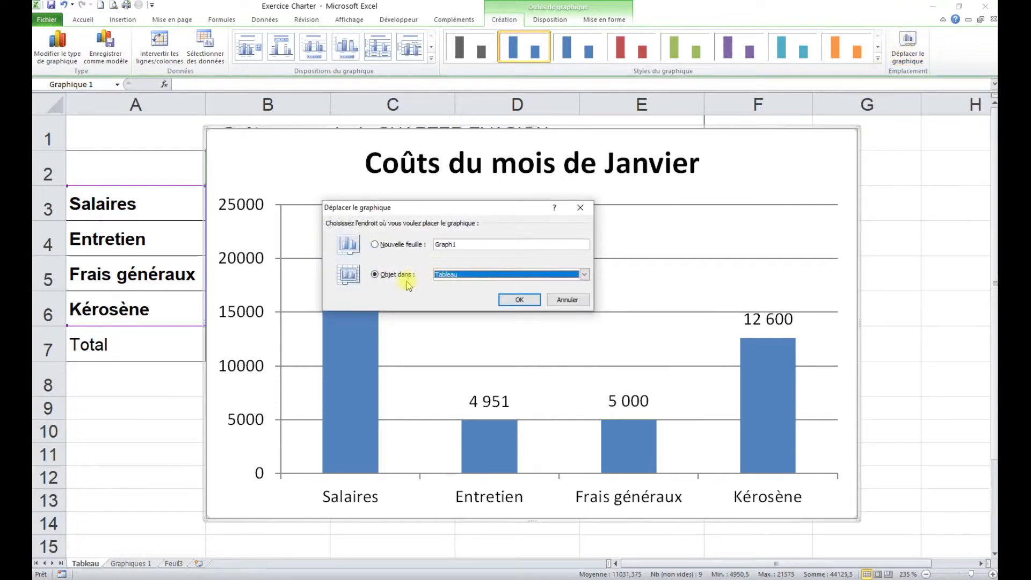
{"action": "left_click", "coordinate": [458, 275]}
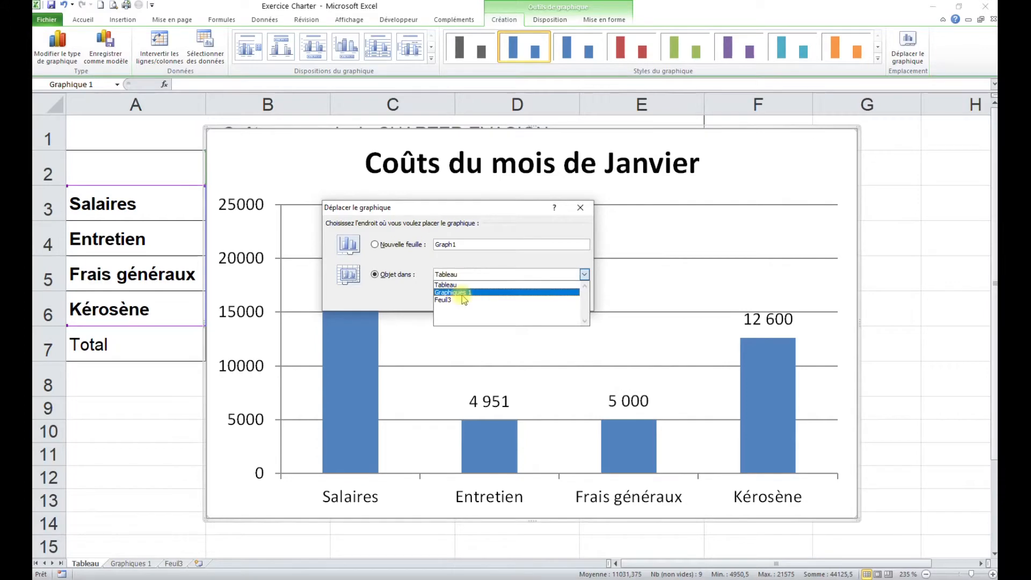
{"action": "left_click", "coordinate": [580, 209]}
{"action": "left_click", "coordinate": [567, 300]}
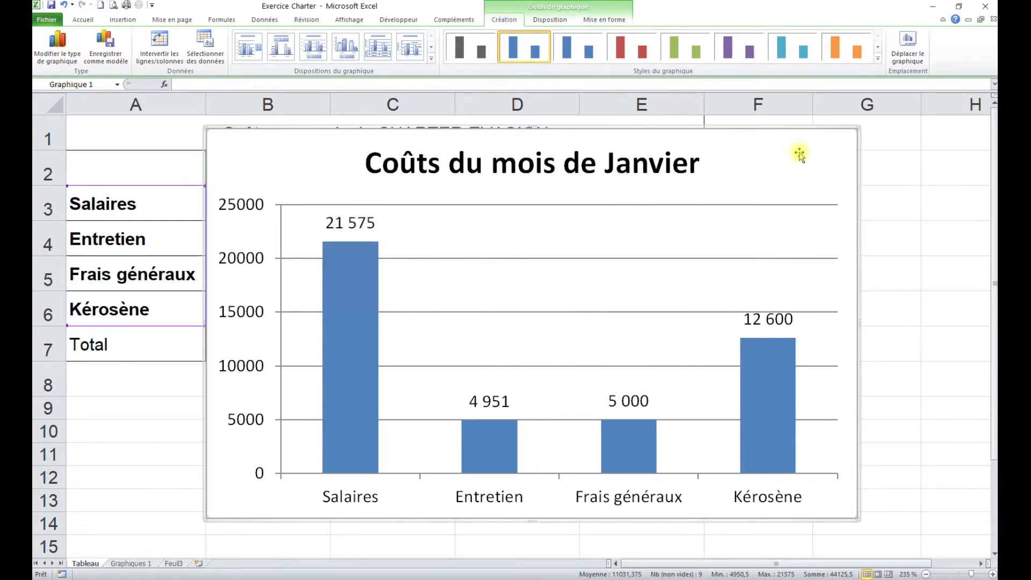
Cut the January costs chart from the Tableau sheet, paste it into Graphiques 1, and return to the Tableau sheet
{"action": "left_click_drag", "start_coordinate": [800, 154], "coordinate": [804, 156]}
{"action": "key", "text": "ctrl+x"}
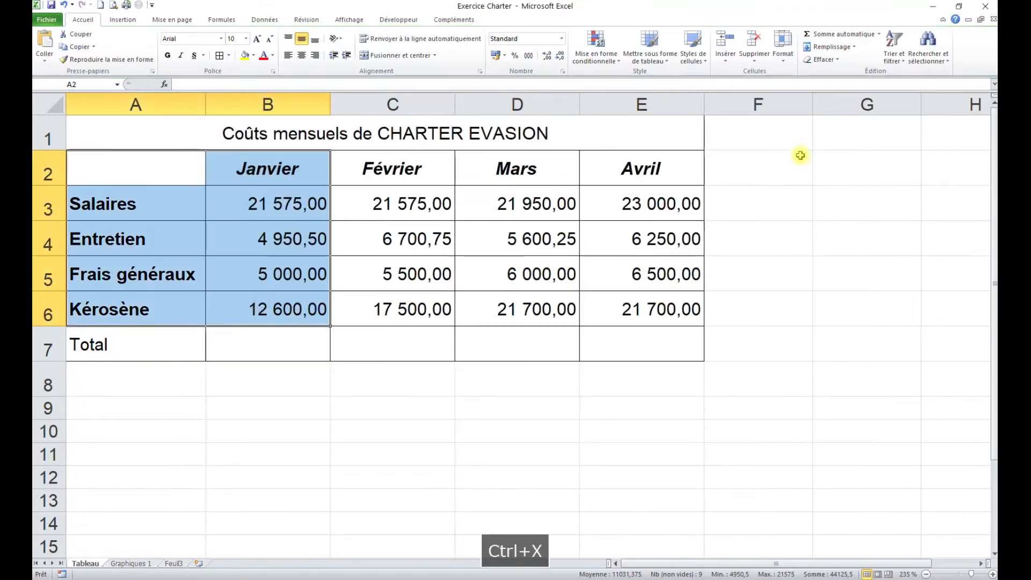
{"action": "left_click", "coordinate": [131, 563]}
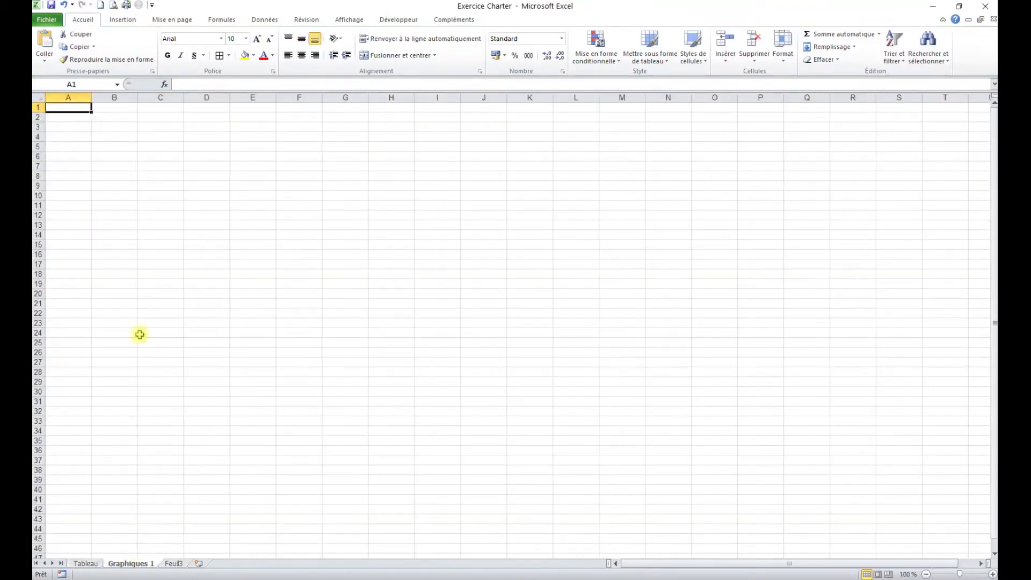
{"action": "key", "text": "ctrl+v"}
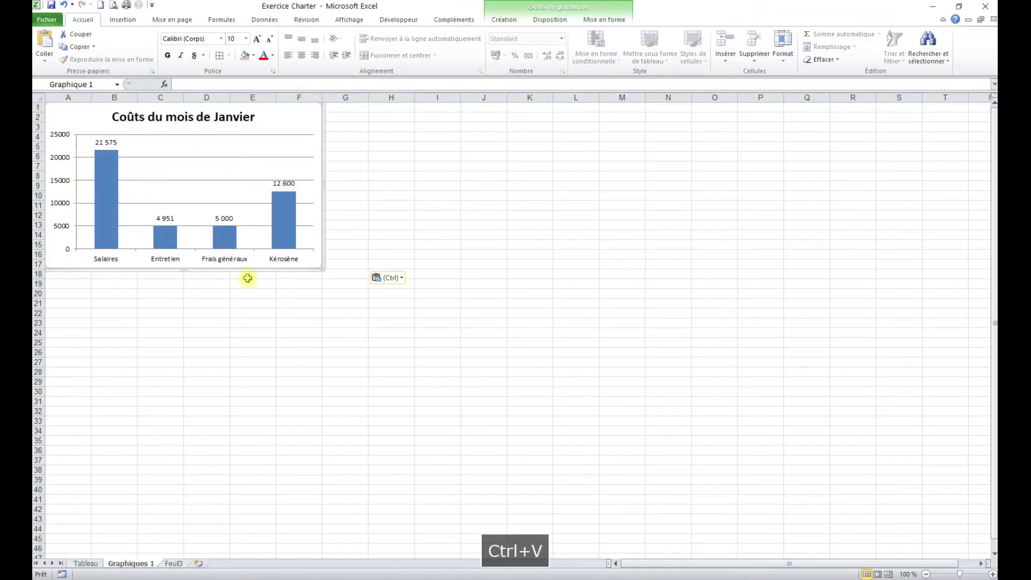
{"action": "left_click", "coordinate": [295, 348]}
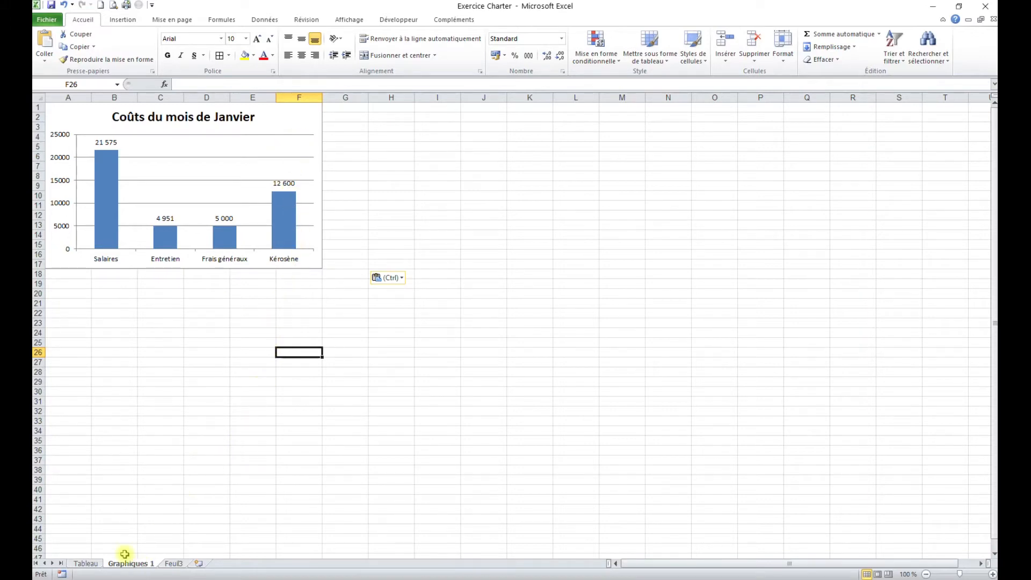
{"action": "left_click", "coordinate": [86, 564]}
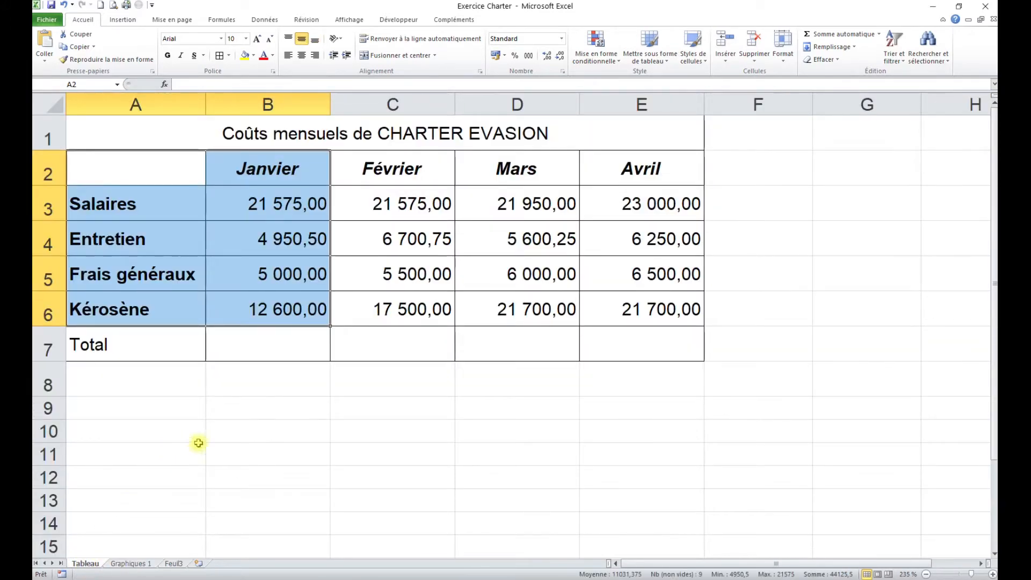
{"action": "left_click", "coordinate": [298, 428]}
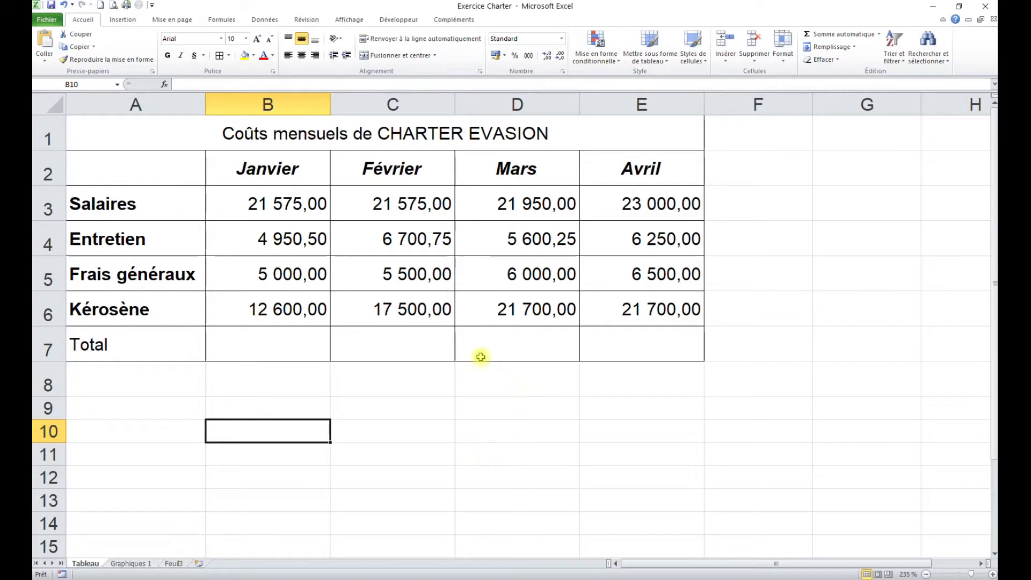
{"action": "left_click", "coordinate": [267, 169]}
{"action": "left_click", "coordinate": [128, 203]}
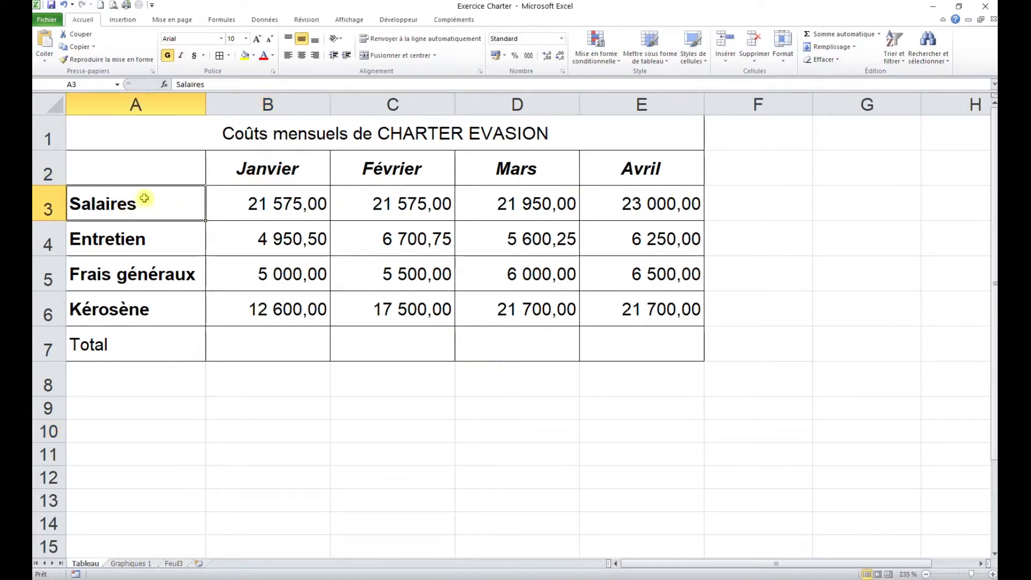
{"action": "left_click_drag", "start_coordinate": [149, 207], "coordinate": [626, 216]}
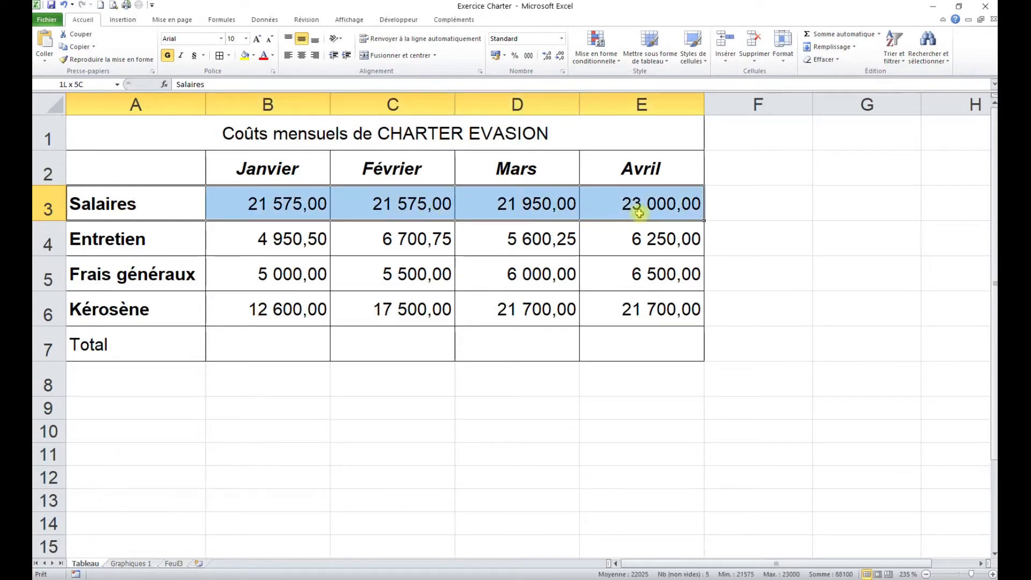
{"action": "left_click_drag", "start_coordinate": [269, 167], "coordinate": [651, 165], "text": "ctrl"}
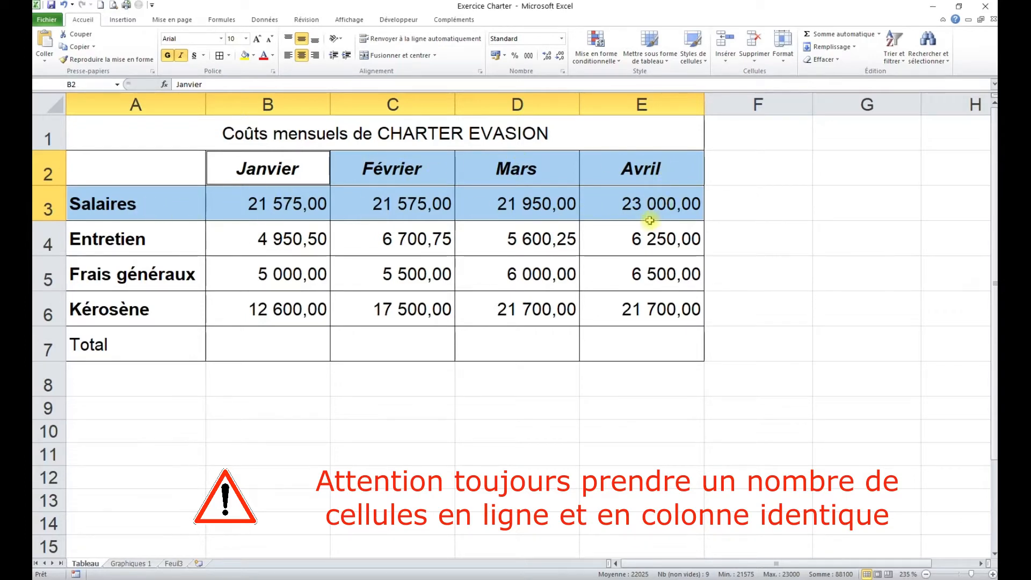
{"action": "left_click", "coordinate": [321, 470]}
Insert a basic 2D line chart of the monthly salaries from A2:E3 and reposition it over the table
{"action": "left_click_drag", "start_coordinate": [126, 170], "coordinate": [629, 225]}
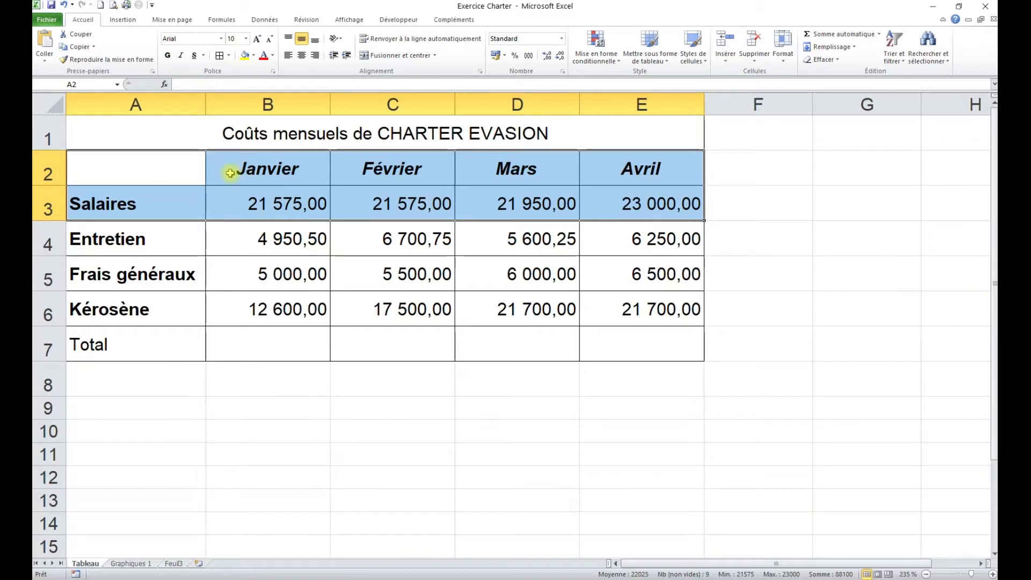
{"action": "left_click", "coordinate": [129, 22]}
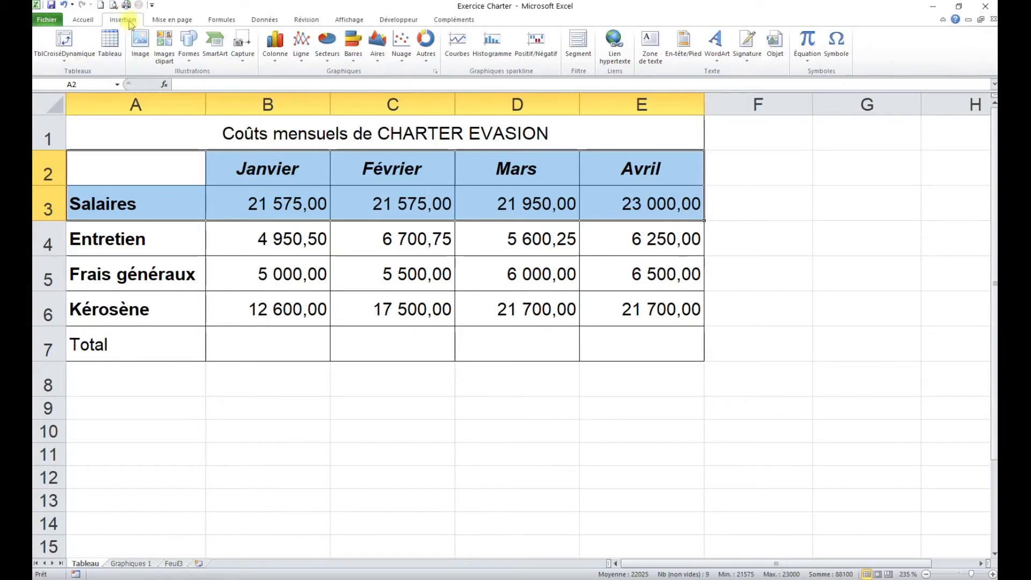
{"action": "left_click", "coordinate": [303, 42]}
{"action": "left_click", "coordinate": [305, 42]}
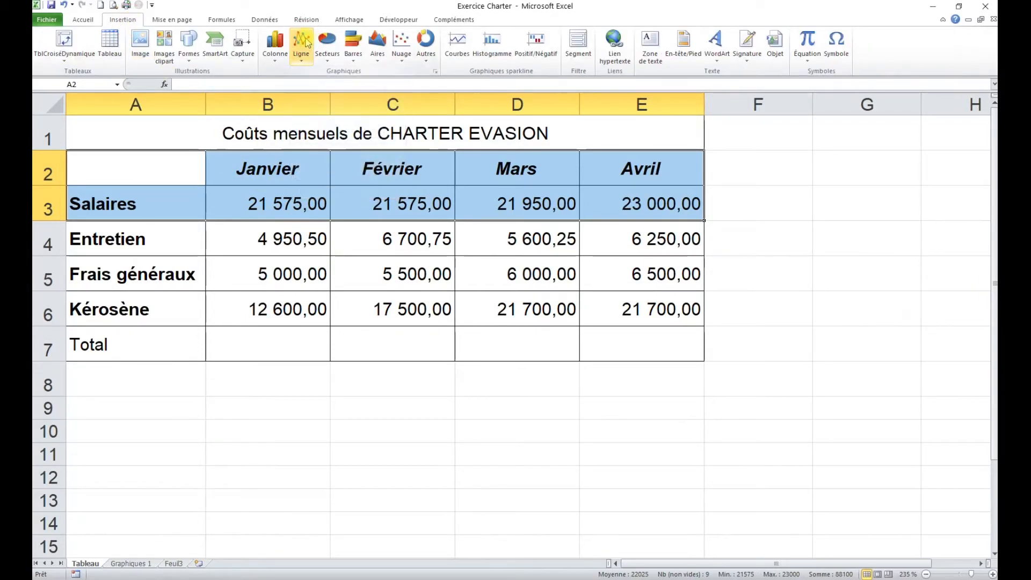
{"action": "left_click", "coordinate": [306, 42]}
{"action": "left_click", "coordinate": [308, 100]}
{"action": "left_click_drag", "start_coordinate": [773, 197], "coordinate": [735, 175]}
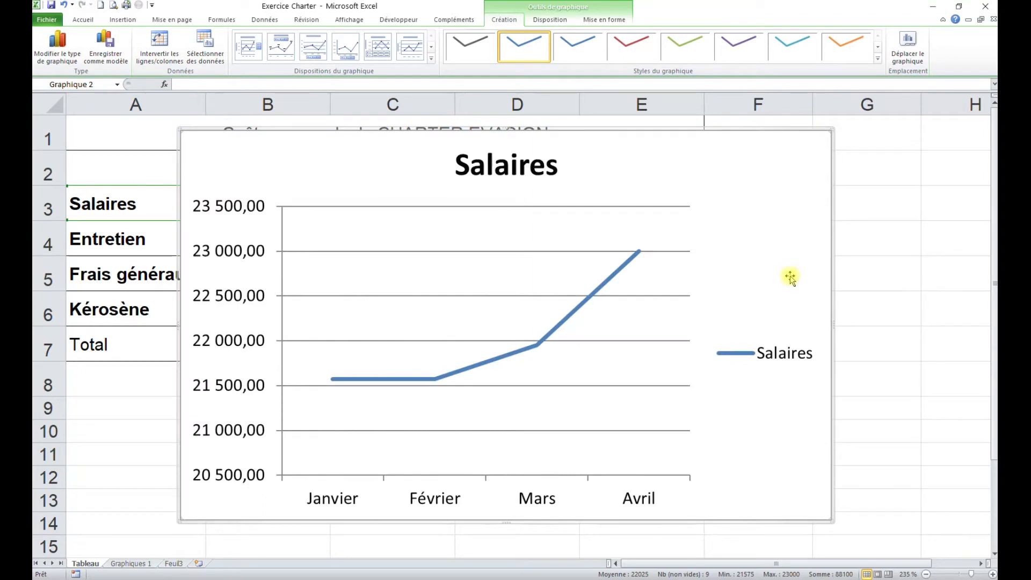
Delete the Salaires legend from the line chart, keeping the chart title
{"action": "left_click", "coordinate": [771, 360]}
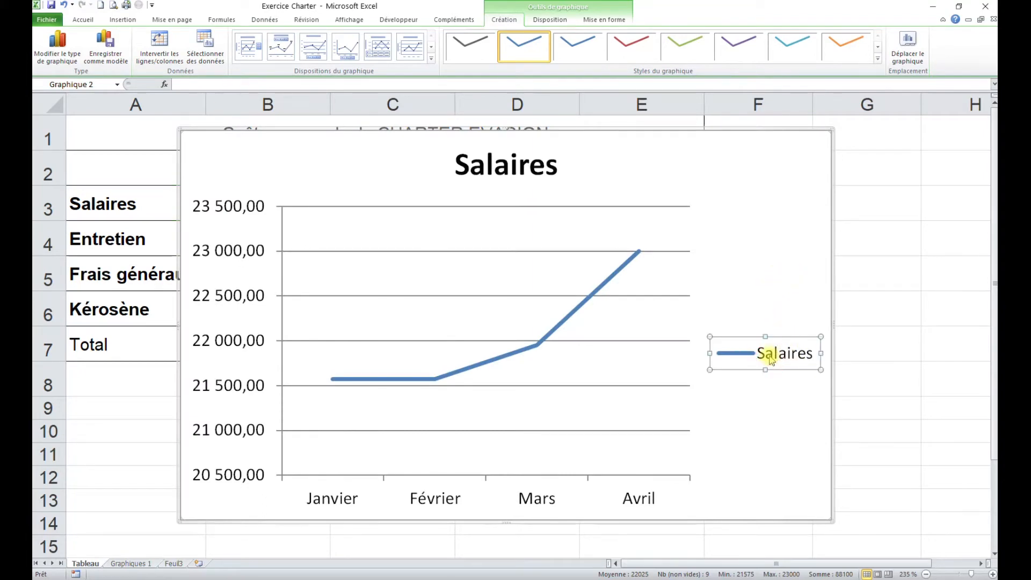
{"action": "key", "text": "Delete"}
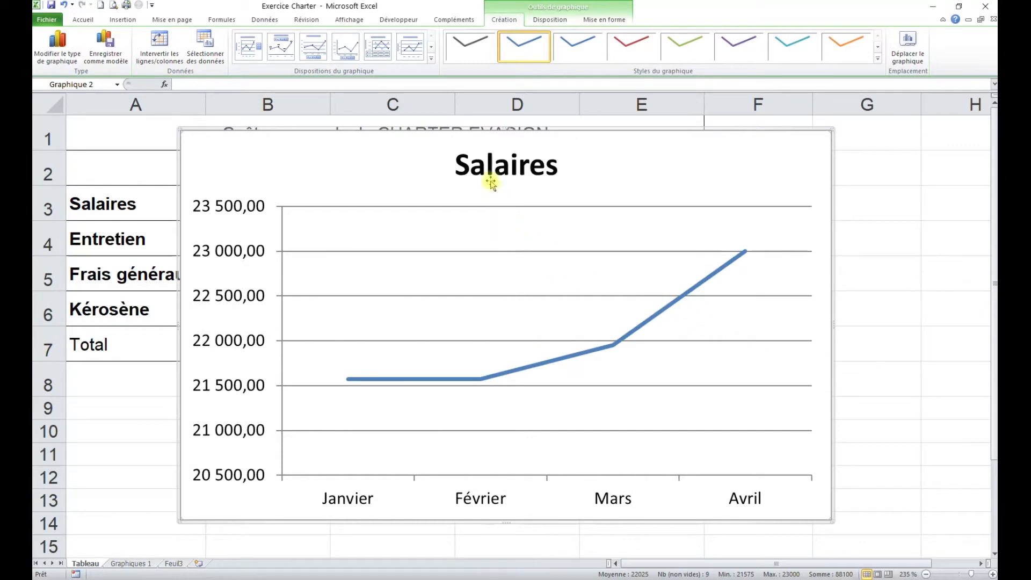
{"action": "left_click", "coordinate": [459, 168]}
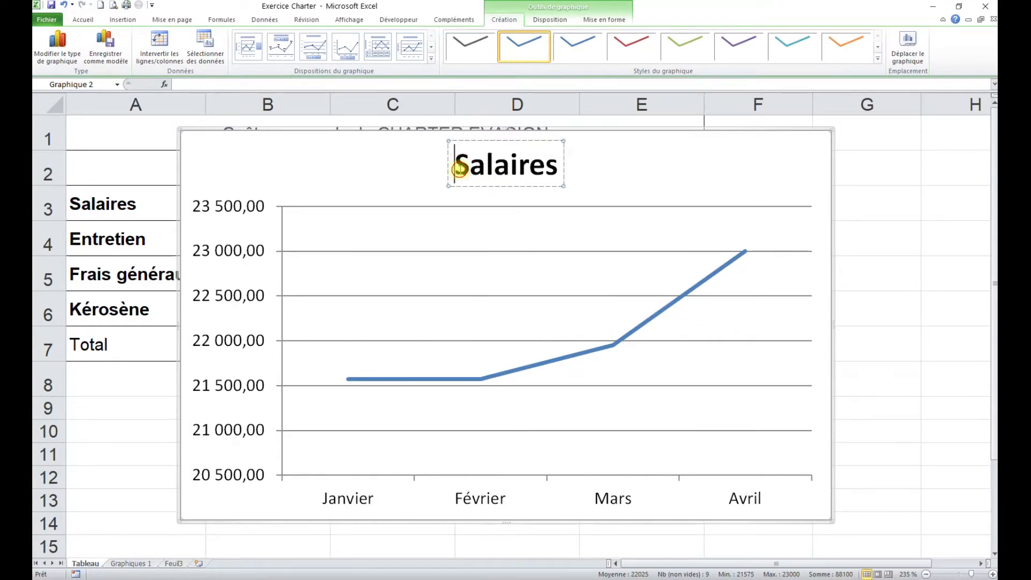
{"action": "double_click", "coordinate": [459, 169]}
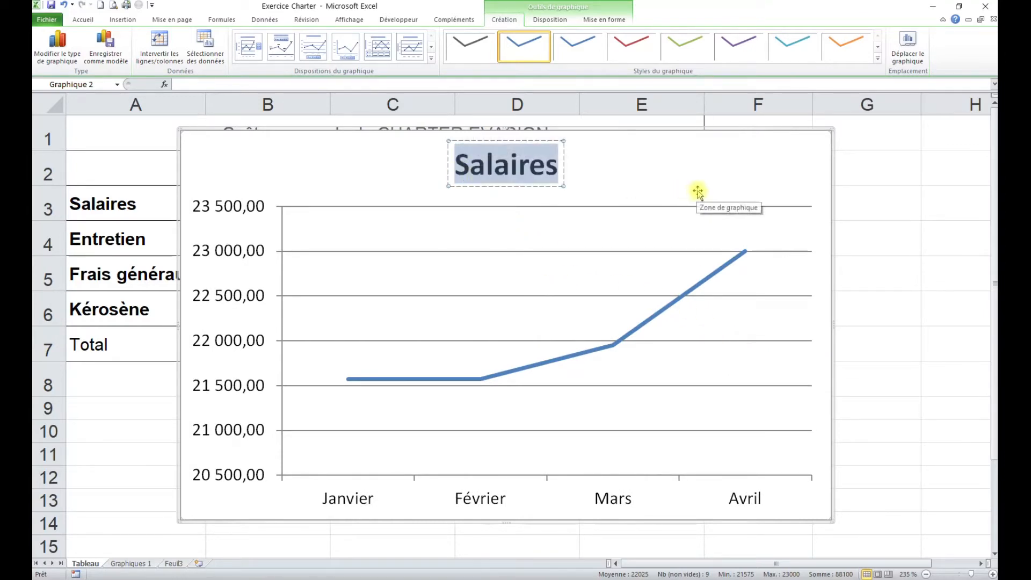
{"action": "key", "text": "ctrl+z"}
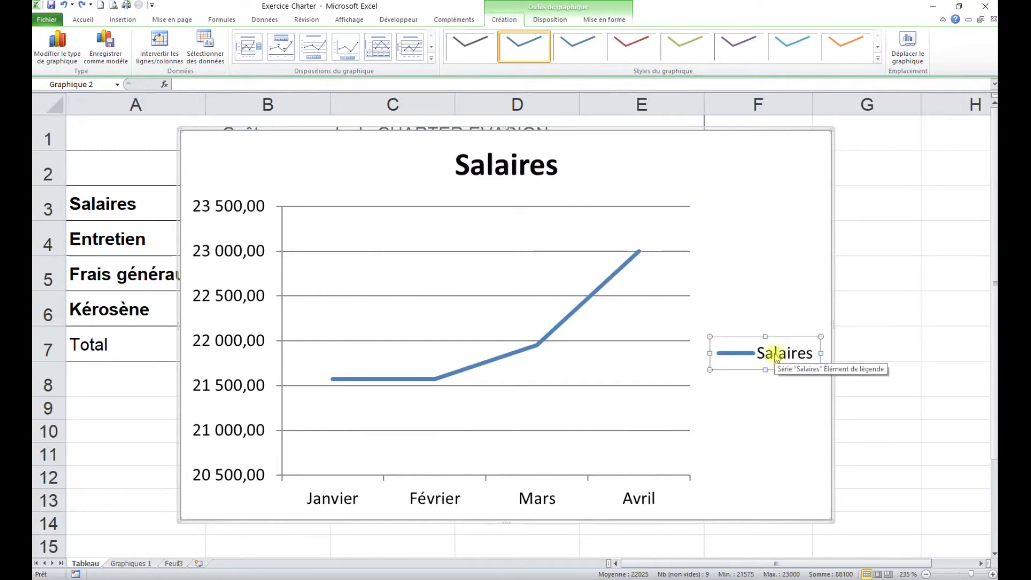
{"action": "key", "text": "Delete"}
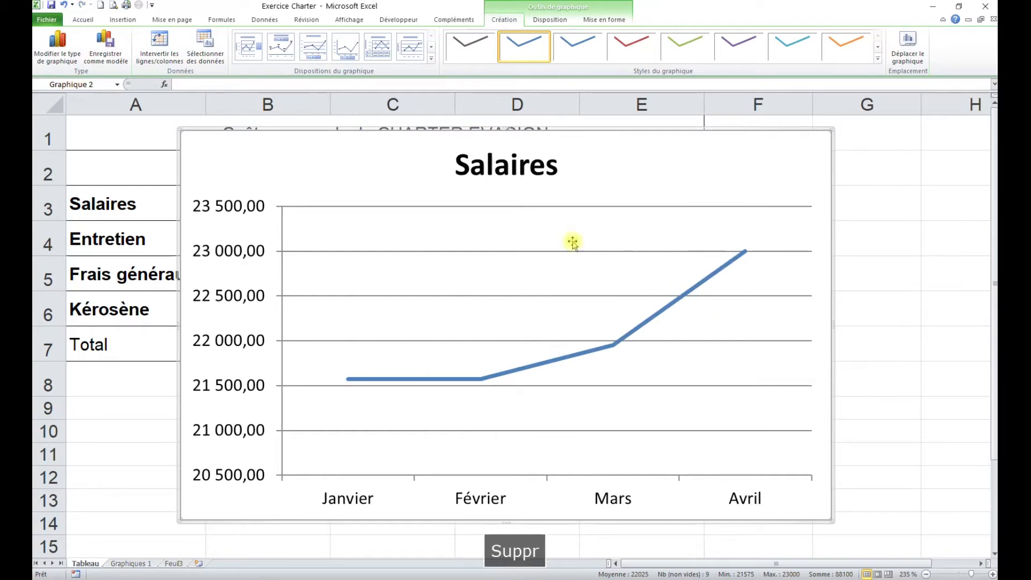
Change the line chart's title to "Evolution des salaires"
{"action": "left_click", "coordinate": [460, 166]}
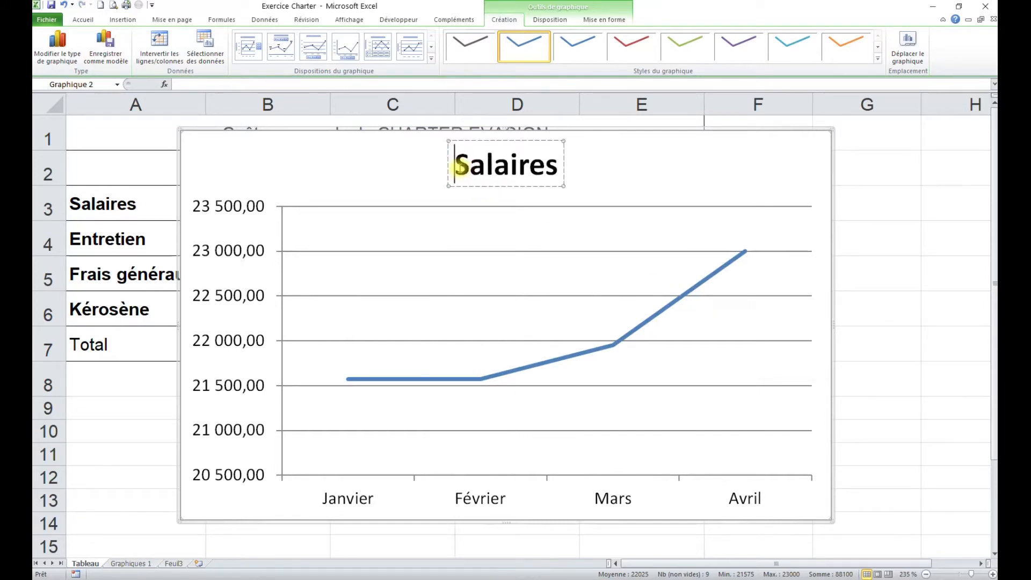
{"action": "type", "text": "Evolutio"}
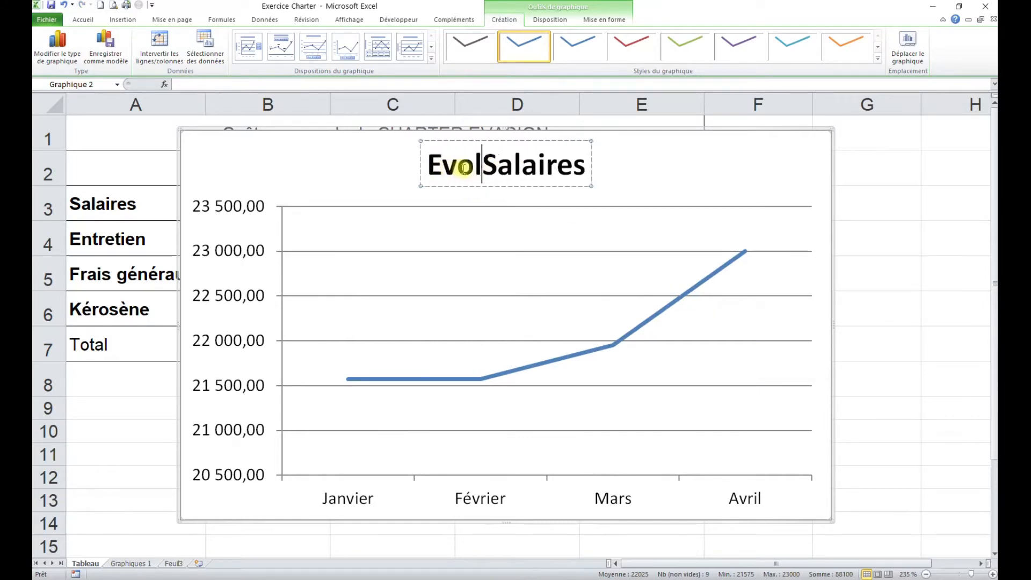
{"action": "type", "text": "n des"}
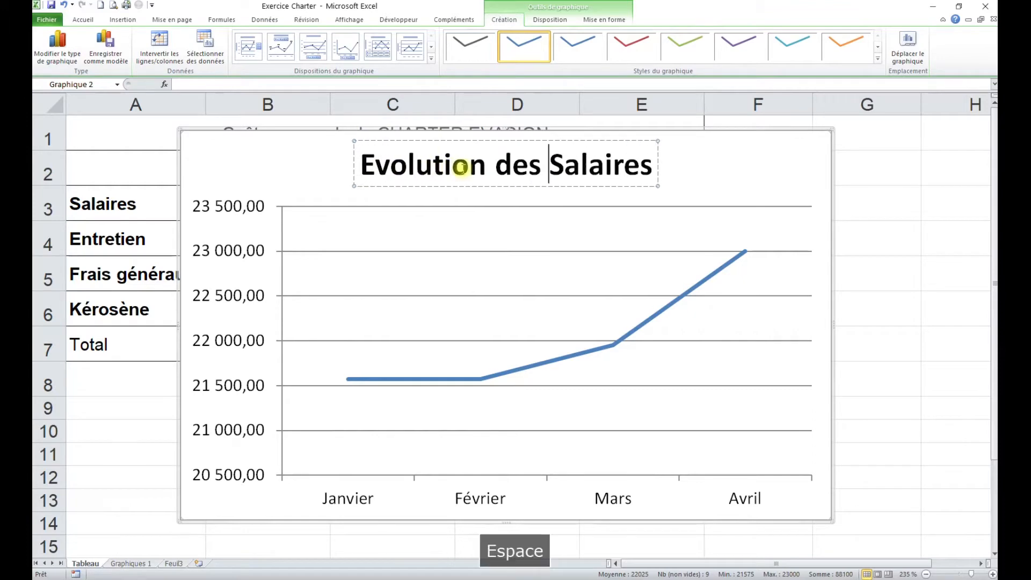
{"action": "key", "text": "Delete"}
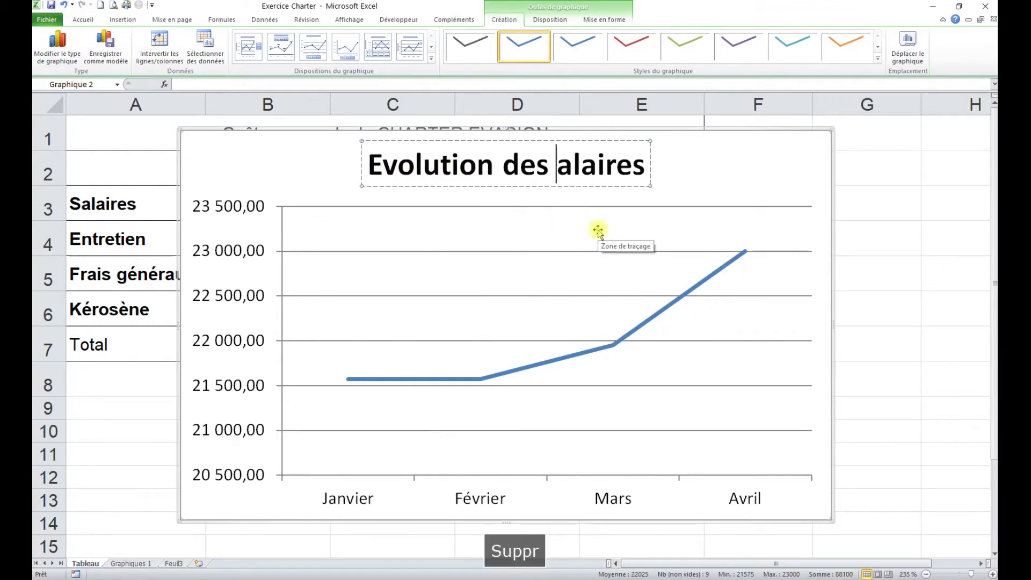
{"action": "type", "text": "s"}
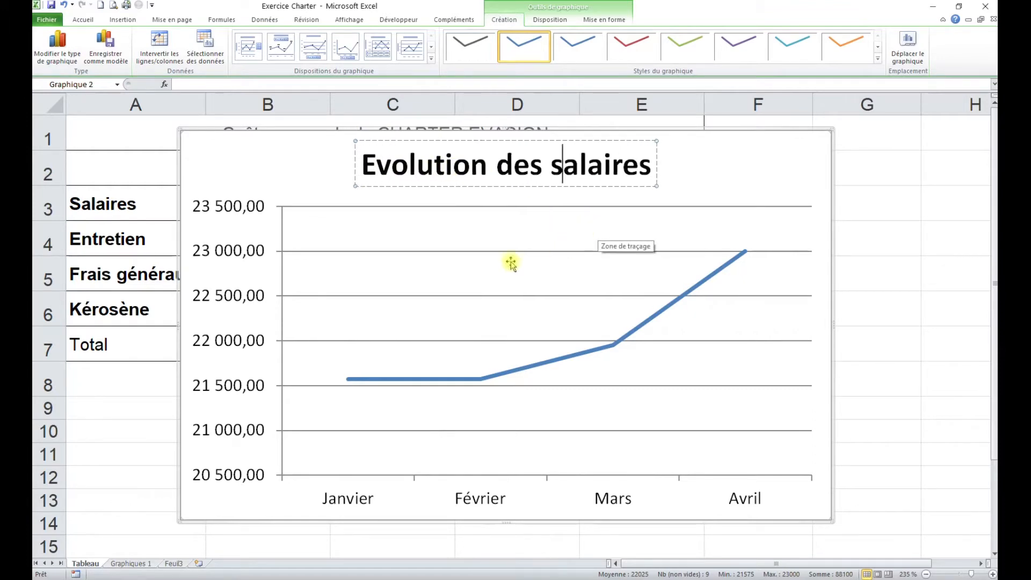
Set the number format of the line chart's vertical axis to Général
{"action": "left_click", "coordinate": [250, 250]}
{"action": "right_click", "coordinate": [251, 251]}
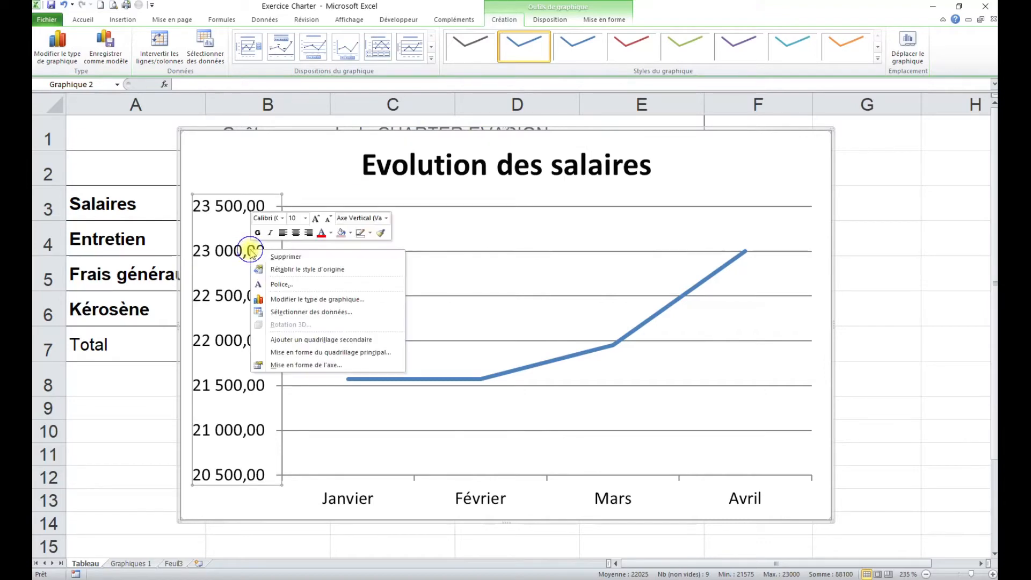
{"action": "left_click", "coordinate": [310, 365]}
{"action": "left_click", "coordinate": [390, 179]}
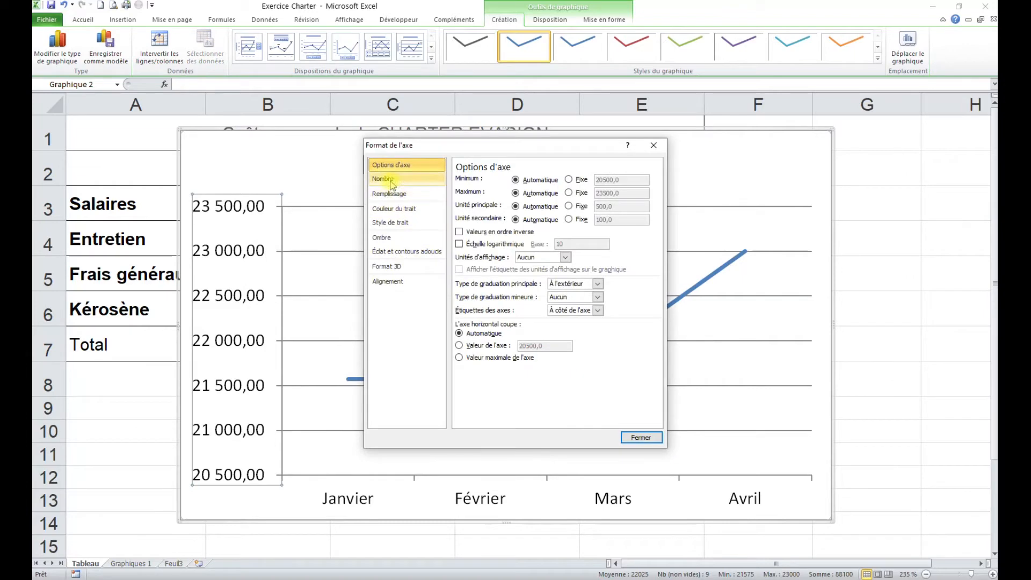
{"action": "left_click", "coordinate": [467, 189]}
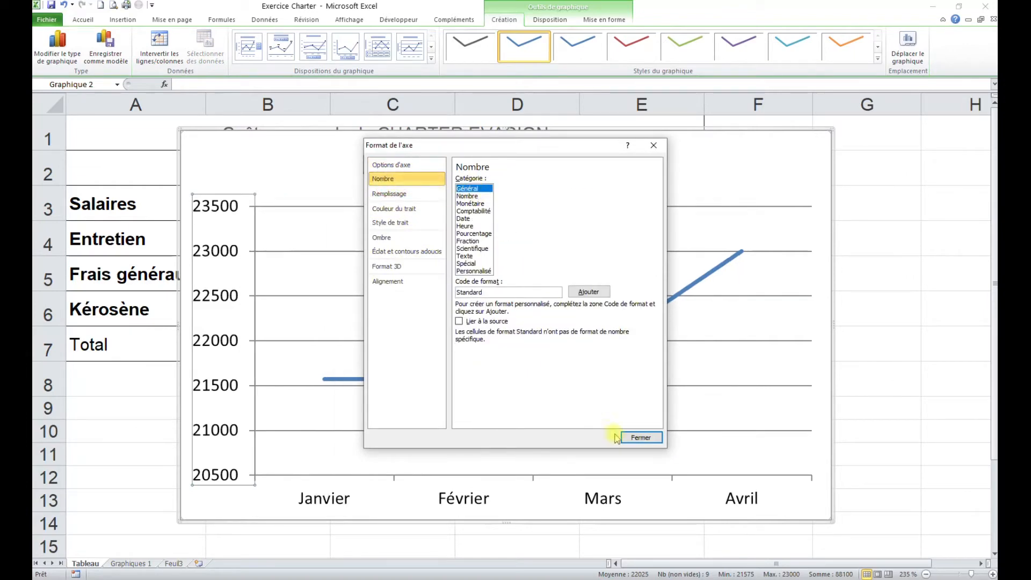
{"action": "left_click", "coordinate": [640, 438]}
{"action": "left_click", "coordinate": [765, 165]}
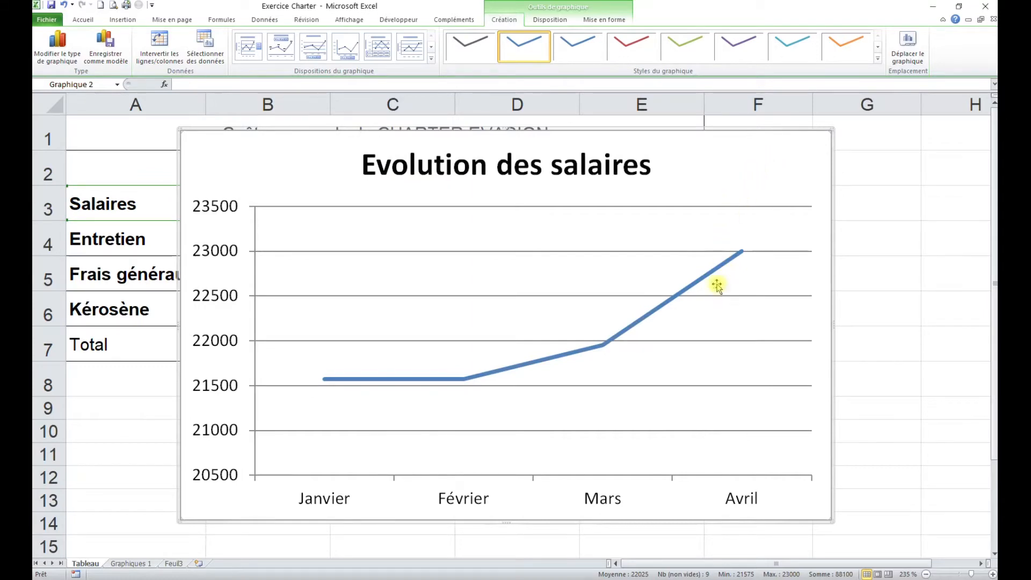
Smooth the Salaires series in the line chart by enabling Lissage in its line style
{"action": "mouse_move", "coordinate": [716, 275]}
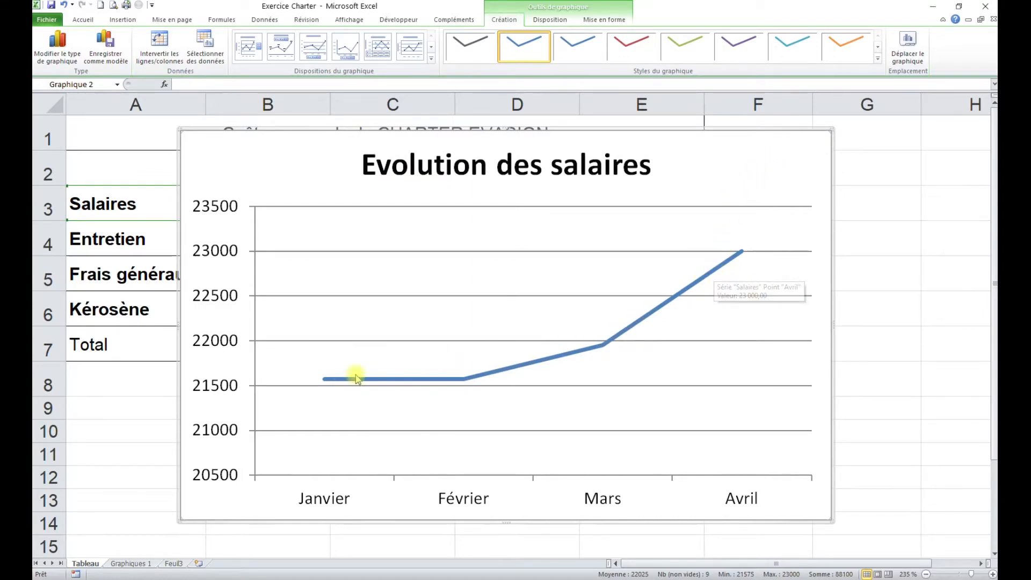
{"action": "left_click", "coordinate": [644, 326]}
{"action": "right_click", "coordinate": [643, 324]}
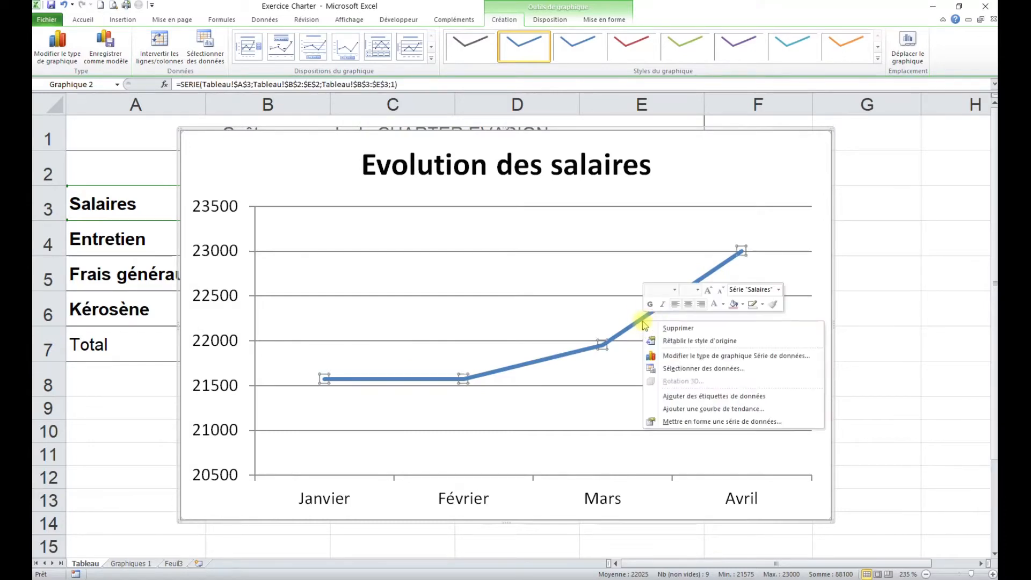
{"action": "left_click", "coordinate": [688, 423]}
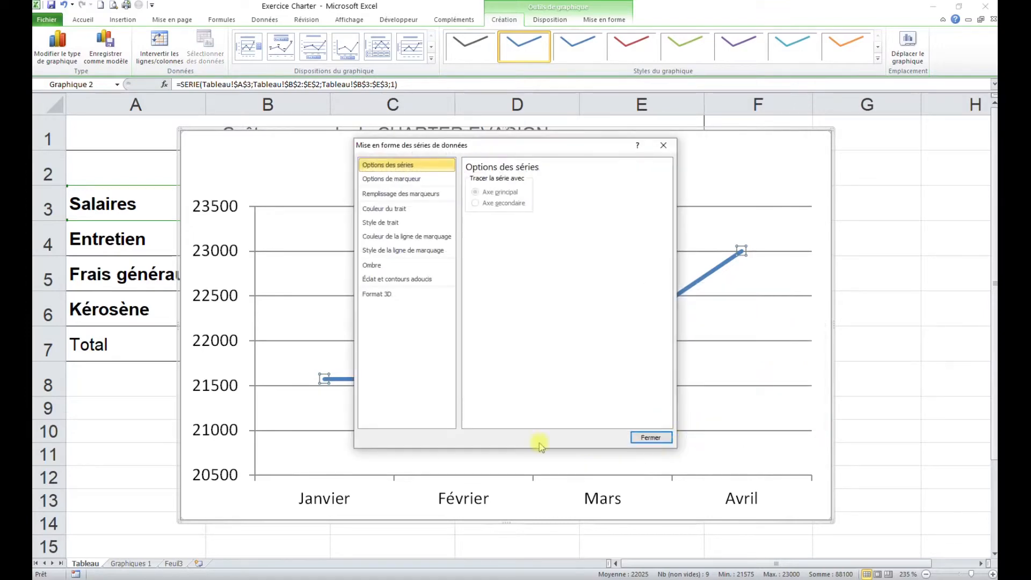
{"action": "left_click", "coordinate": [394, 225]}
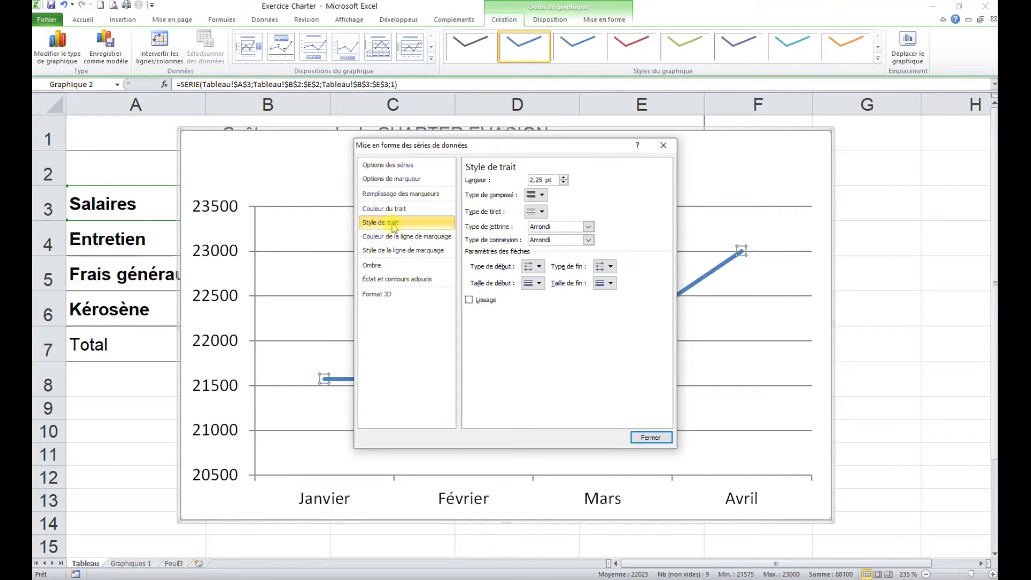
{"action": "left_click_drag", "start_coordinate": [543, 146], "coordinate": [247, 39]}
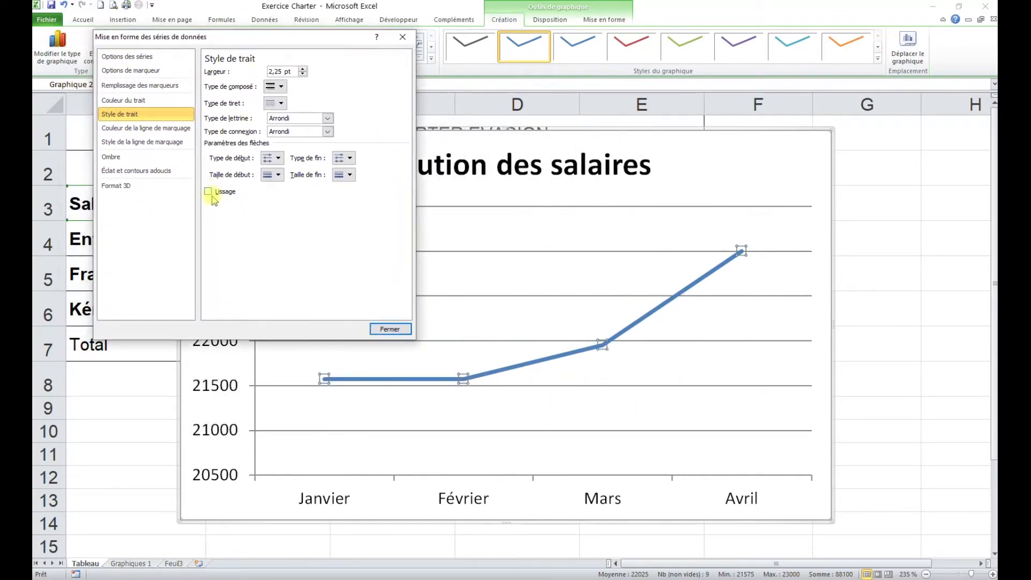
{"action": "left_click", "coordinate": [208, 191]}
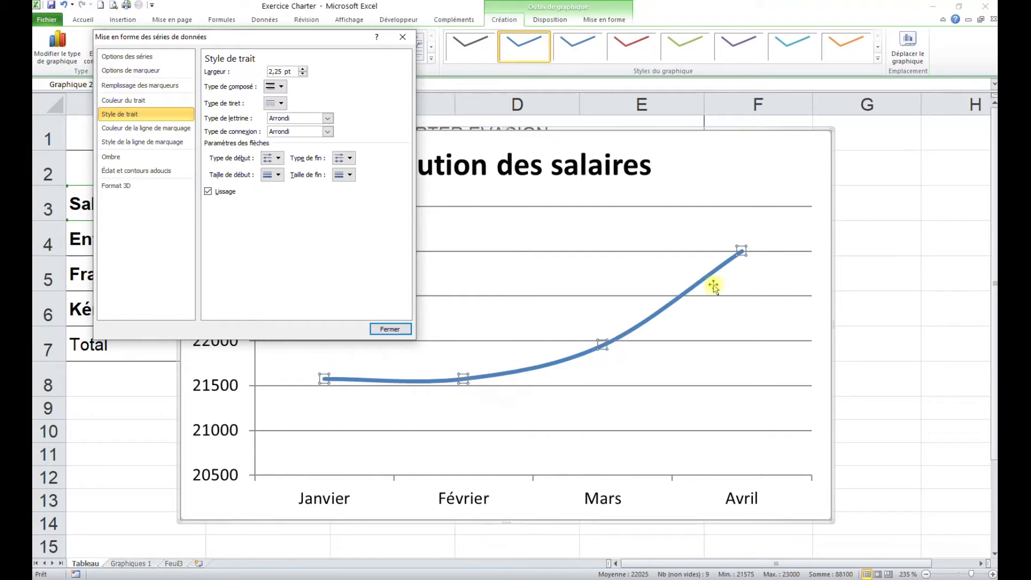
Try predefined markers on the Salaires line, return the marker type to Aucun and close the series formatting
{"action": "left_click", "coordinate": [152, 75]}
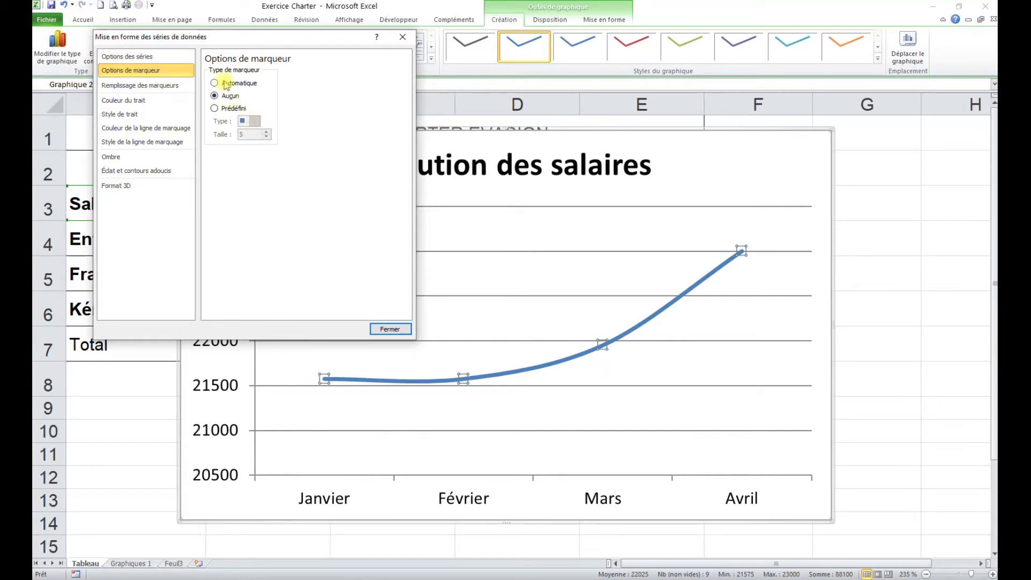
{"action": "left_click", "coordinate": [214, 108]}
{"action": "left_click", "coordinate": [255, 121]}
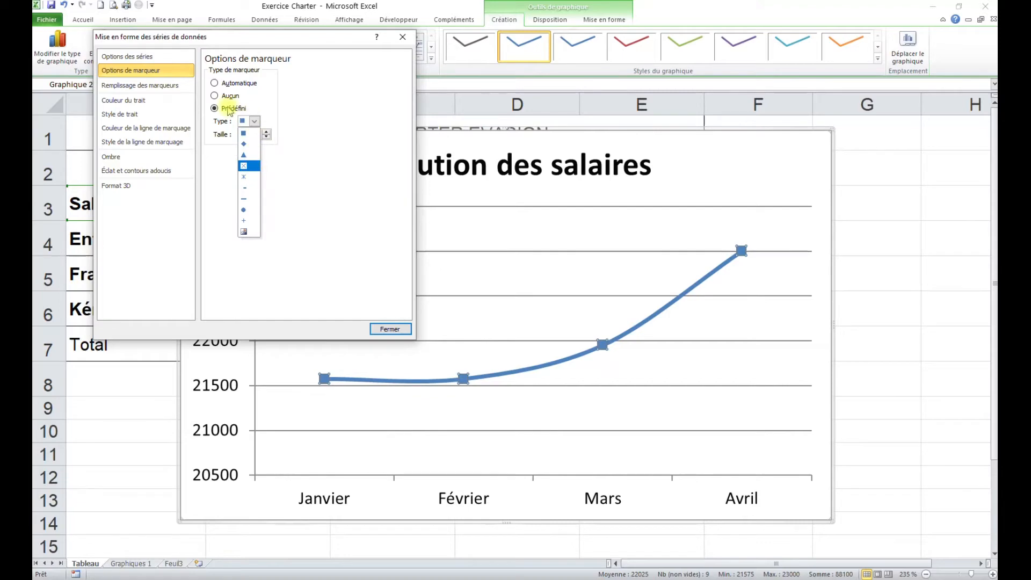
{"action": "left_click", "coordinate": [215, 95]}
{"action": "left_click", "coordinate": [389, 329]}
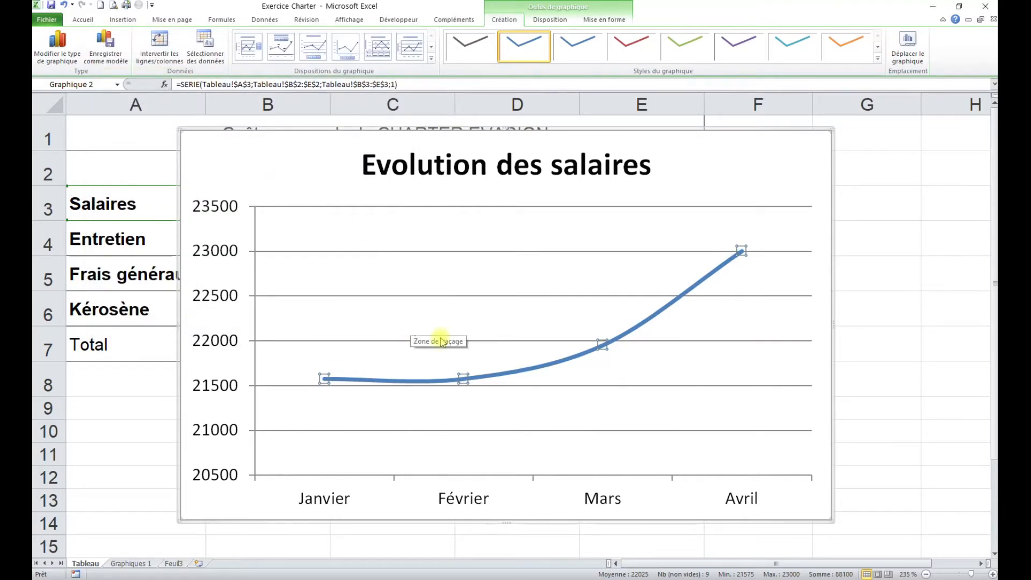
Add data labels to the Salaires series in the line chart
{"action": "mouse_move", "coordinate": [504, 378]}
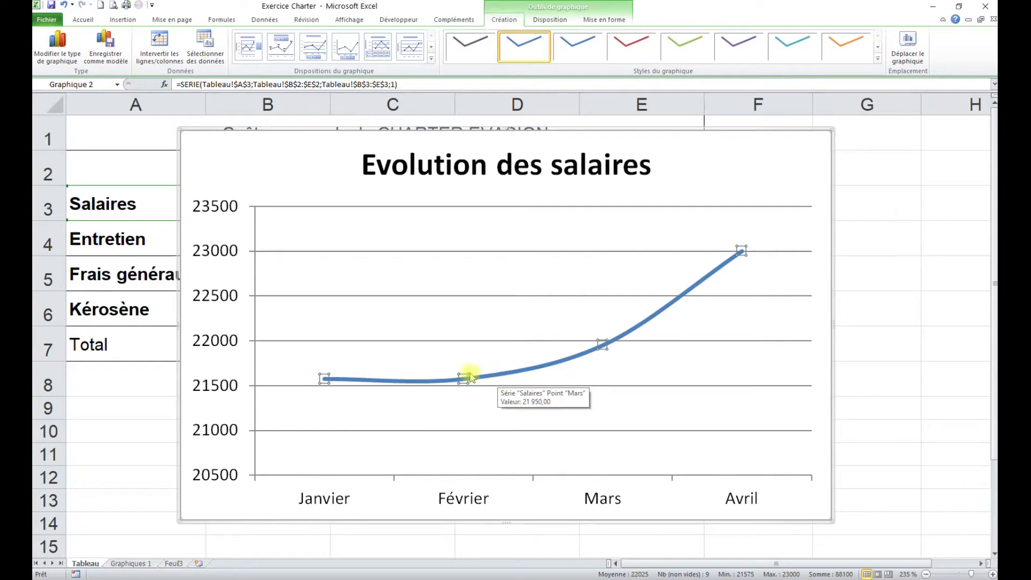
{"action": "right_click", "coordinate": [542, 371]}
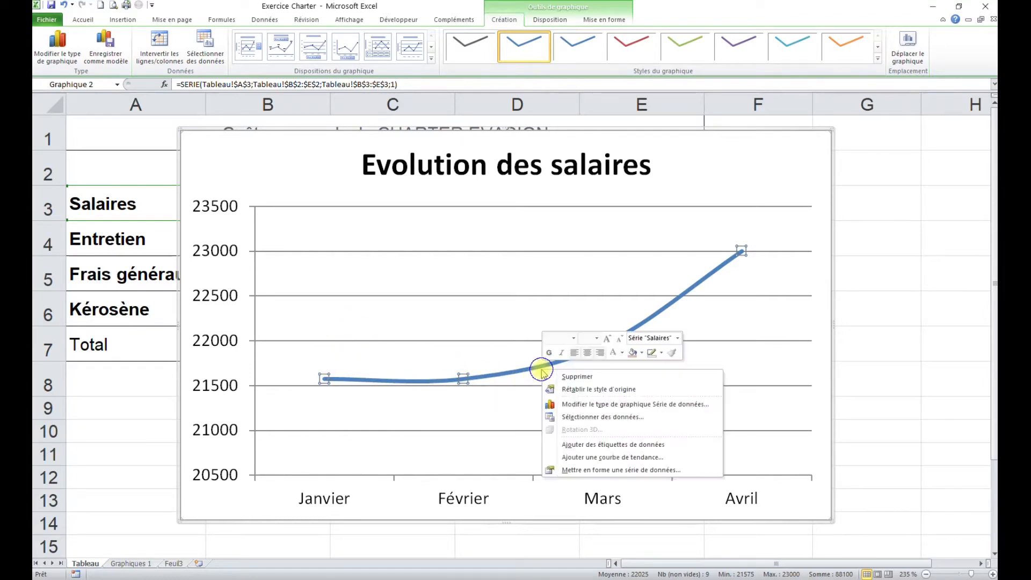
{"action": "left_click", "coordinate": [590, 445]}
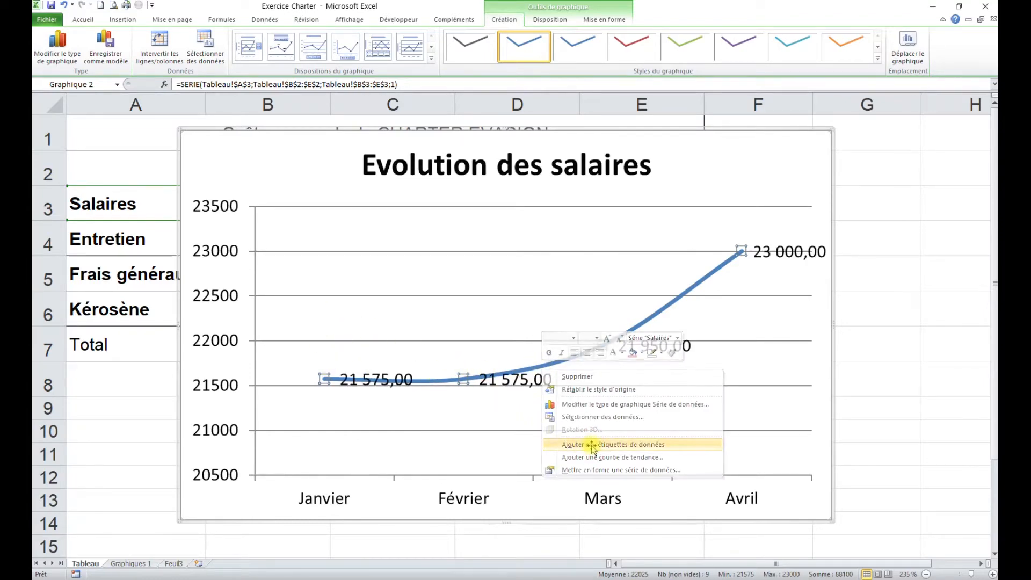
Format the line chart's data labels as Nombre with 0 decimals and a thousands separator
{"action": "left_click", "coordinate": [524, 385]}
{"action": "right_click", "coordinate": [524, 385]}
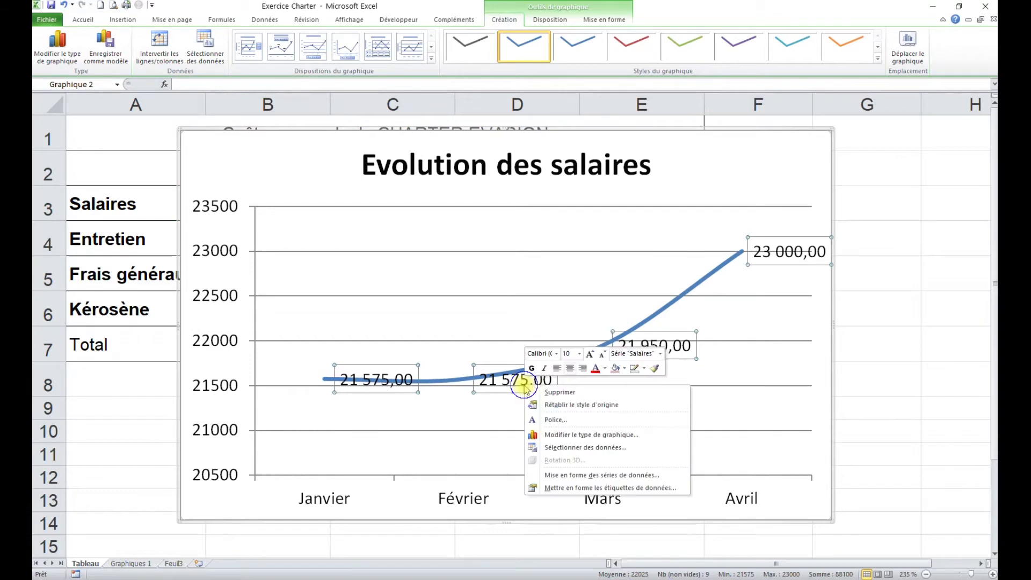
{"action": "left_click", "coordinate": [597, 488]}
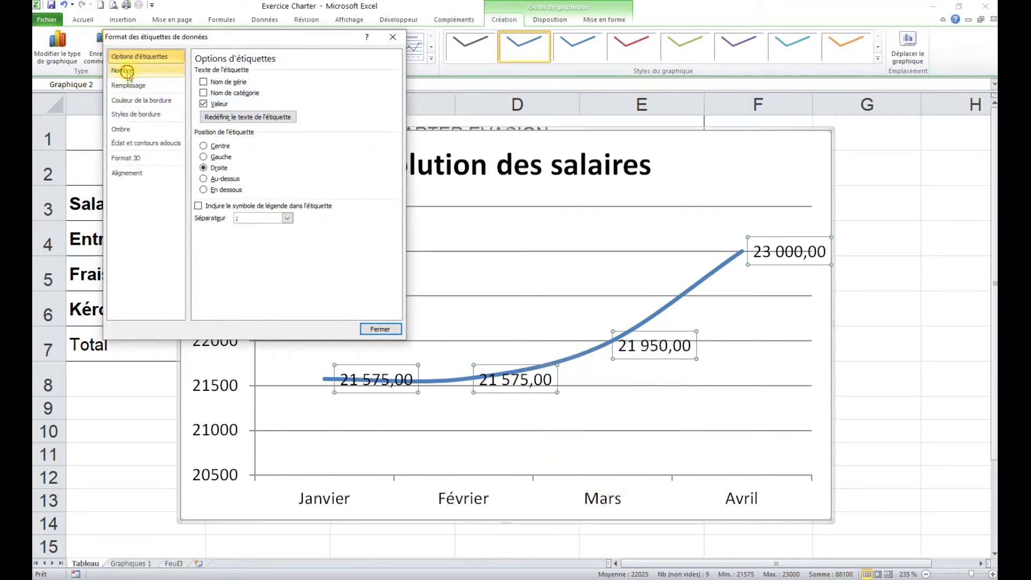
{"action": "left_click", "coordinate": [128, 71]}
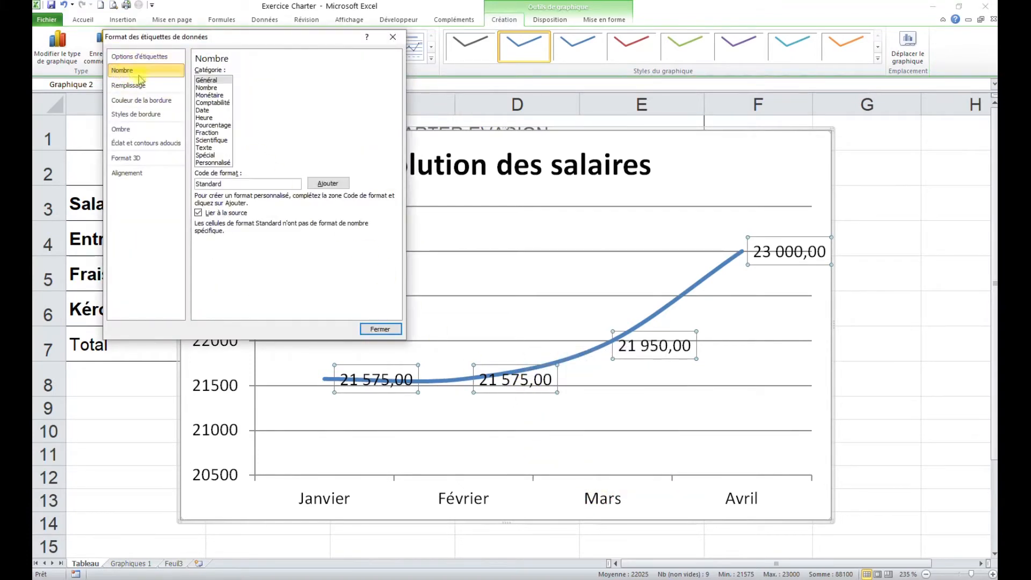
{"action": "left_click", "coordinate": [207, 88]}
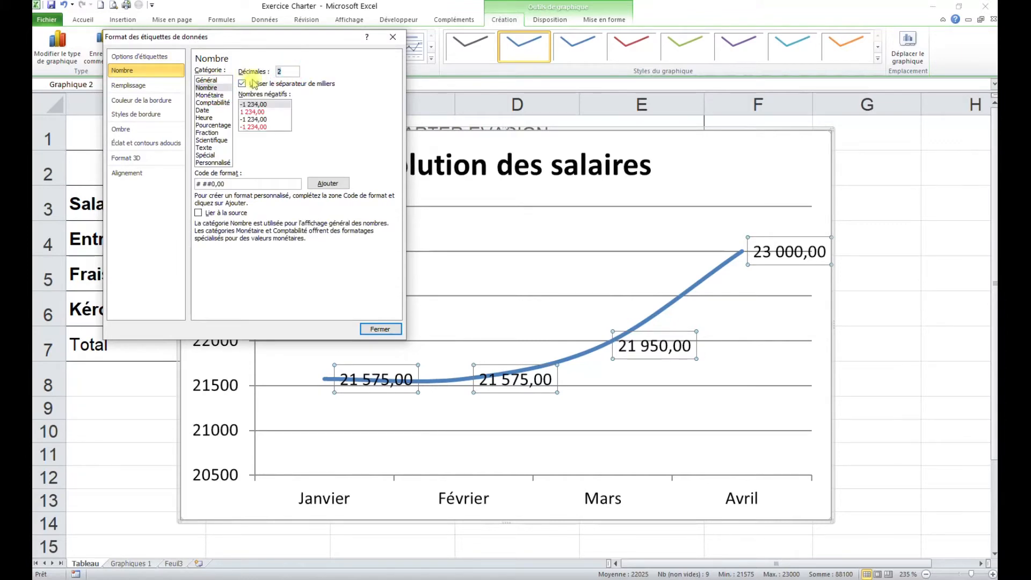
{"action": "left_click", "coordinate": [380, 328]}
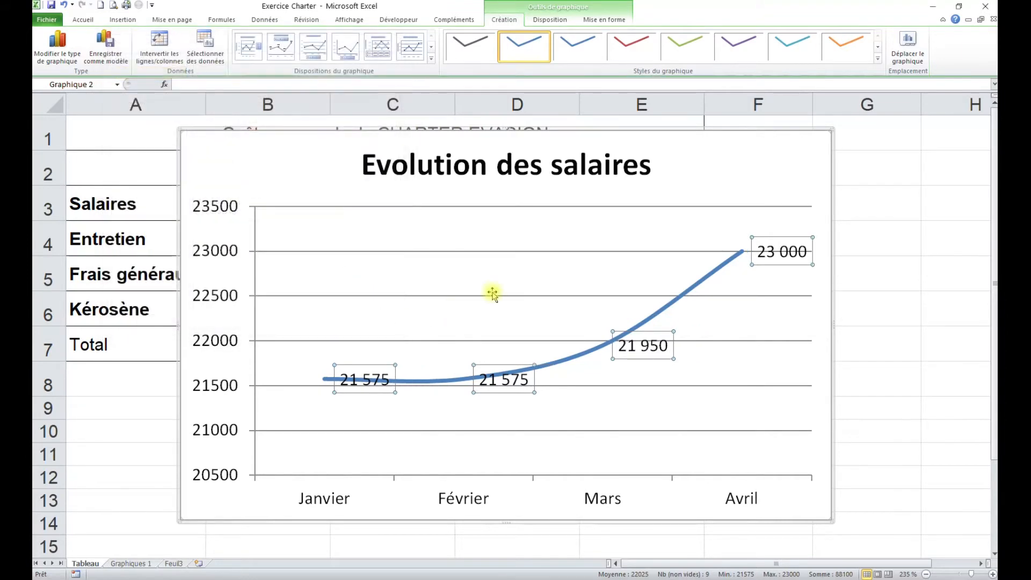
{"action": "left_click", "coordinate": [764, 161]}
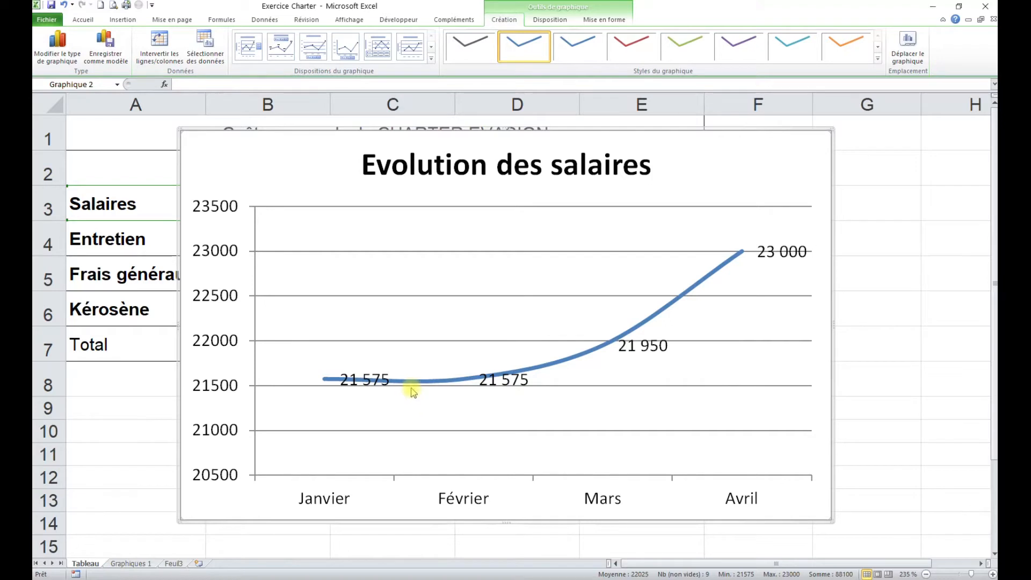
Reposition the Janvier data label just above the line and the Février label just below it
{"action": "left_click", "coordinate": [386, 378]}
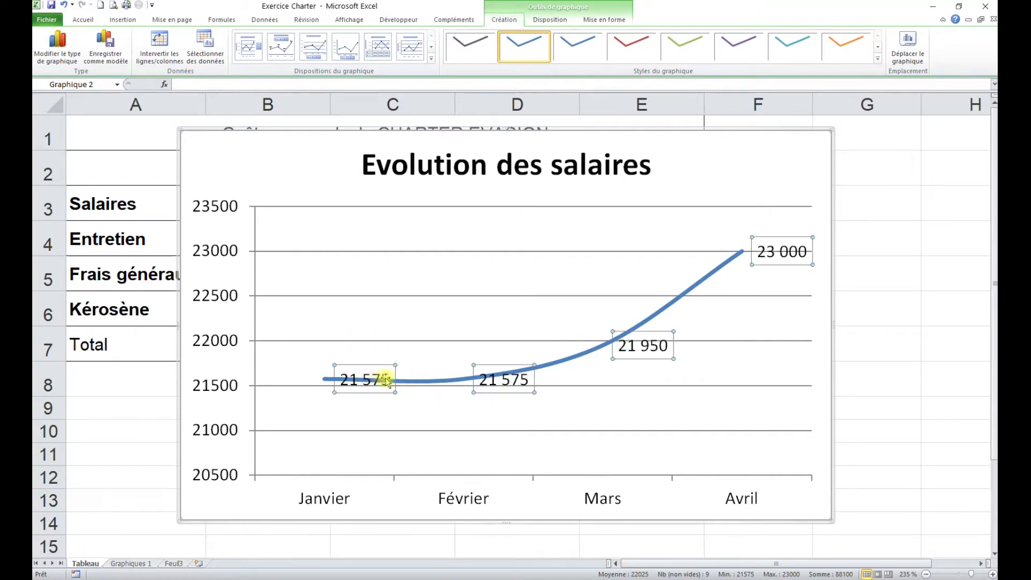
{"action": "left_click", "coordinate": [382, 381]}
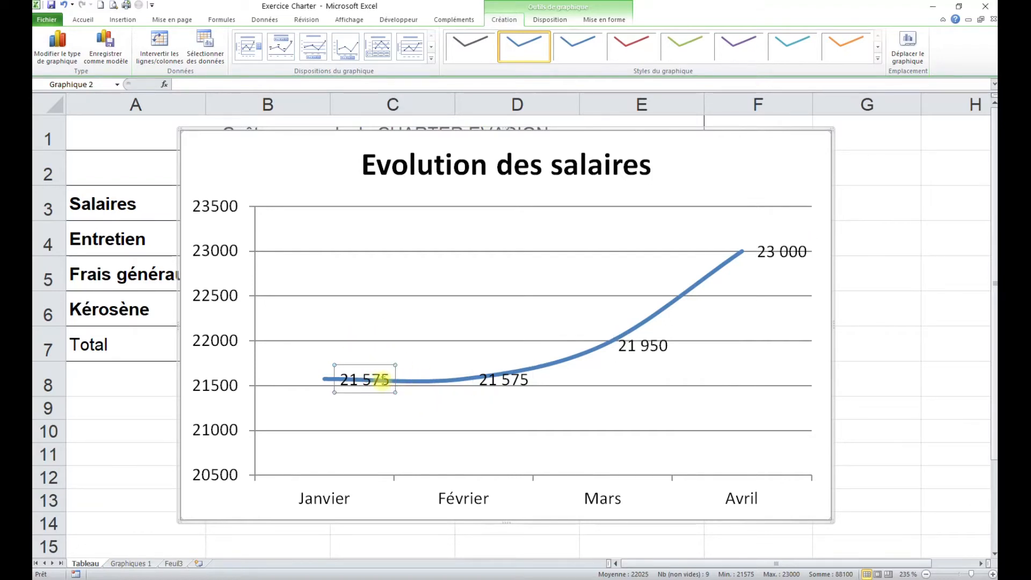
{"action": "left_click_drag", "start_coordinate": [378, 349], "coordinate": [379, 349]}
{"action": "left_click", "coordinate": [518, 391]}
{"action": "left_click_drag", "start_coordinate": [518, 394], "coordinate": [520, 414]}
{"action": "left_click", "coordinate": [720, 368]}
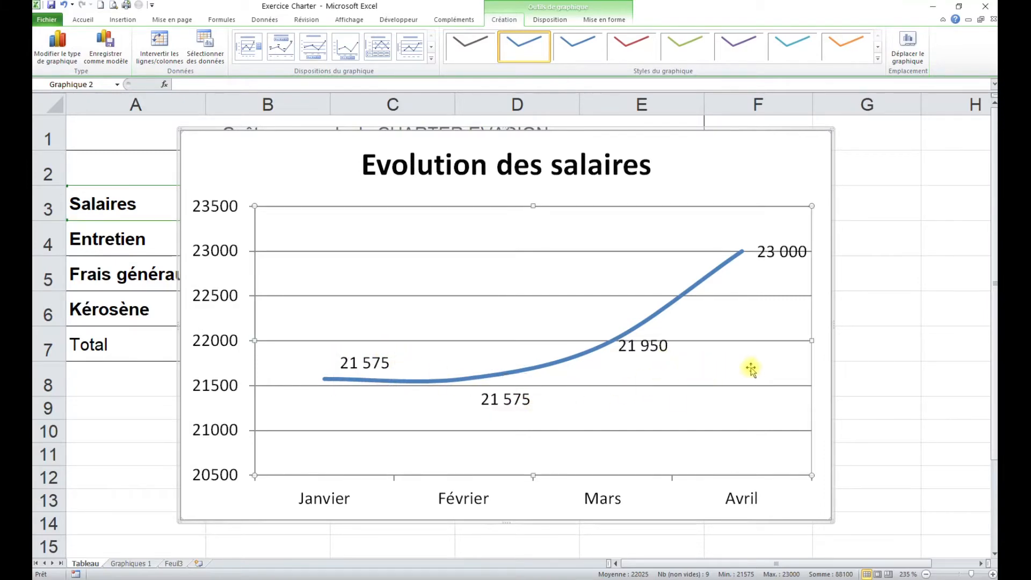
{"action": "left_click", "coordinate": [764, 159]}
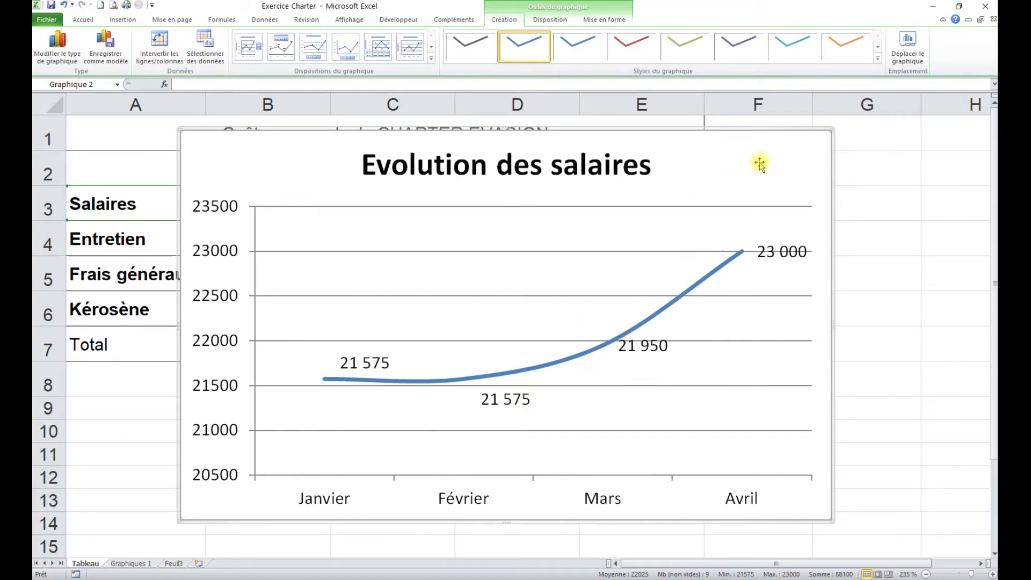
Move the salaries line chart to the Graphiques 1 sheet at cell A18, directly below the January costs chart
{"action": "key", "text": "ctrl+x"}
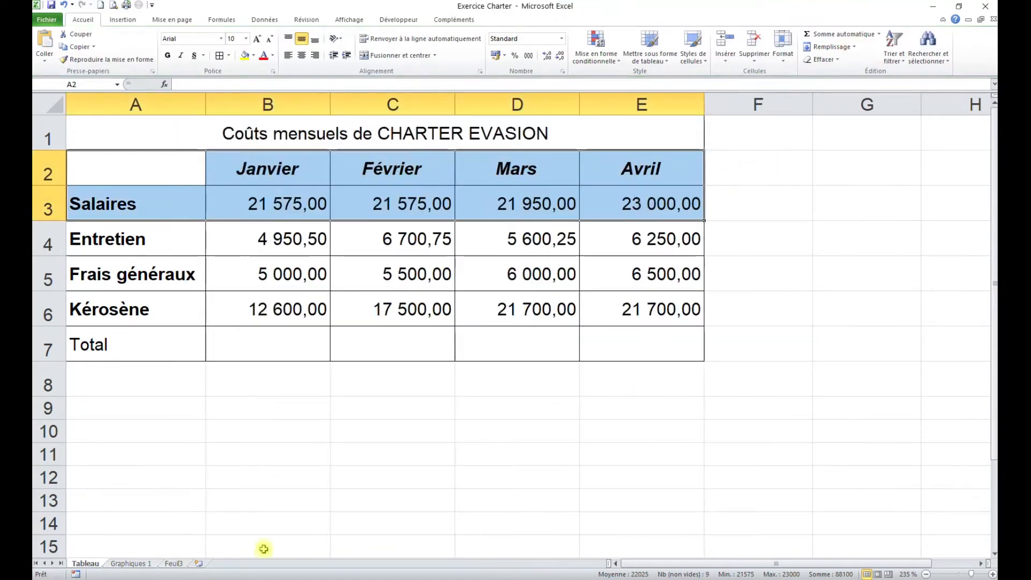
{"action": "left_click", "coordinate": [132, 562]}
{"action": "left_click", "coordinate": [69, 273]}
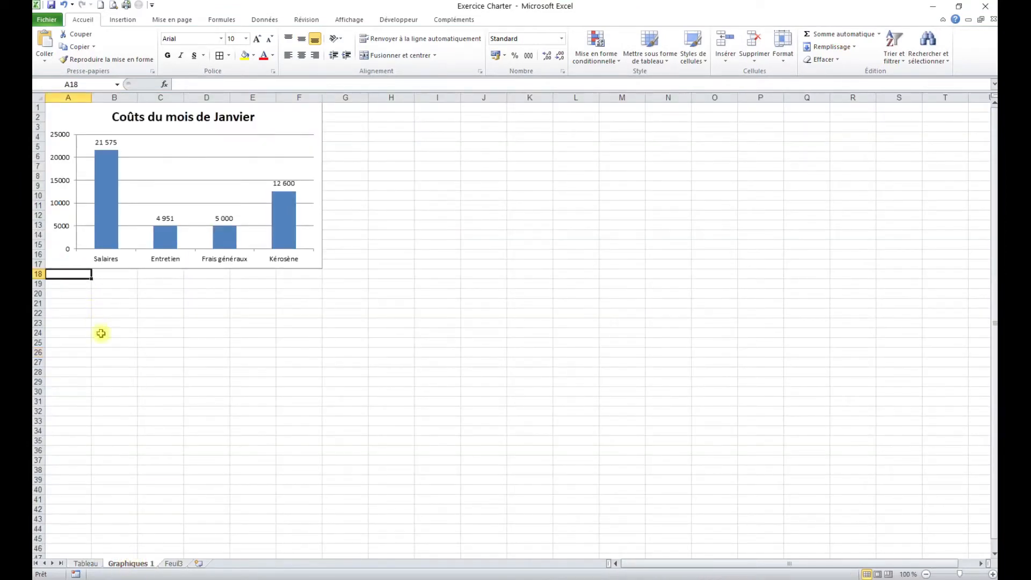
{"action": "key", "text": "ctrl+v"}
{"action": "left_click", "coordinate": [423, 360]}
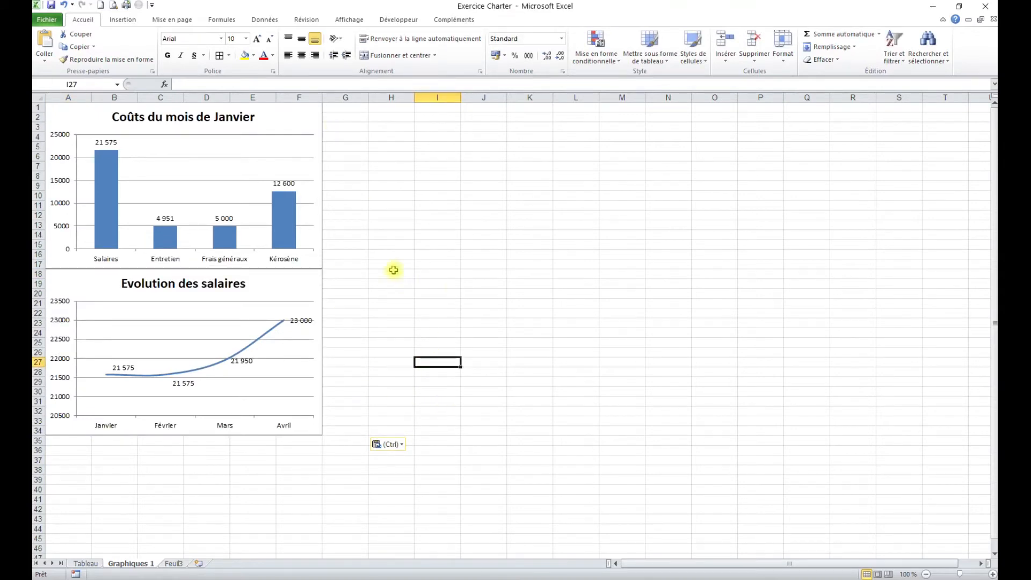
Insert a basic 3D pie chart of the April costs from A2:A6 and E2:E6 on the Tableau sheet
{"action": "left_click", "coordinate": [89, 565]}
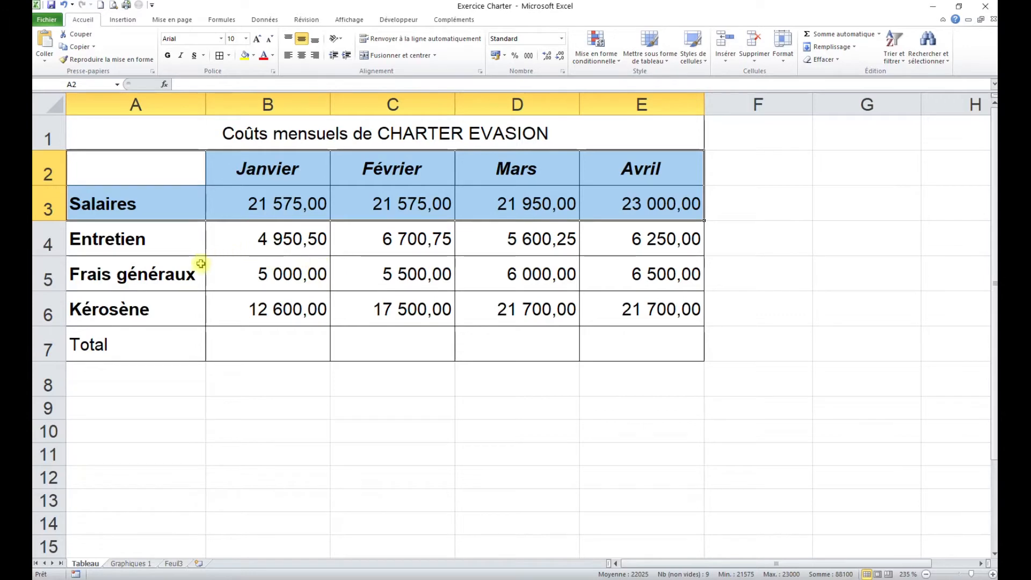
{"action": "left_click", "coordinate": [345, 298]}
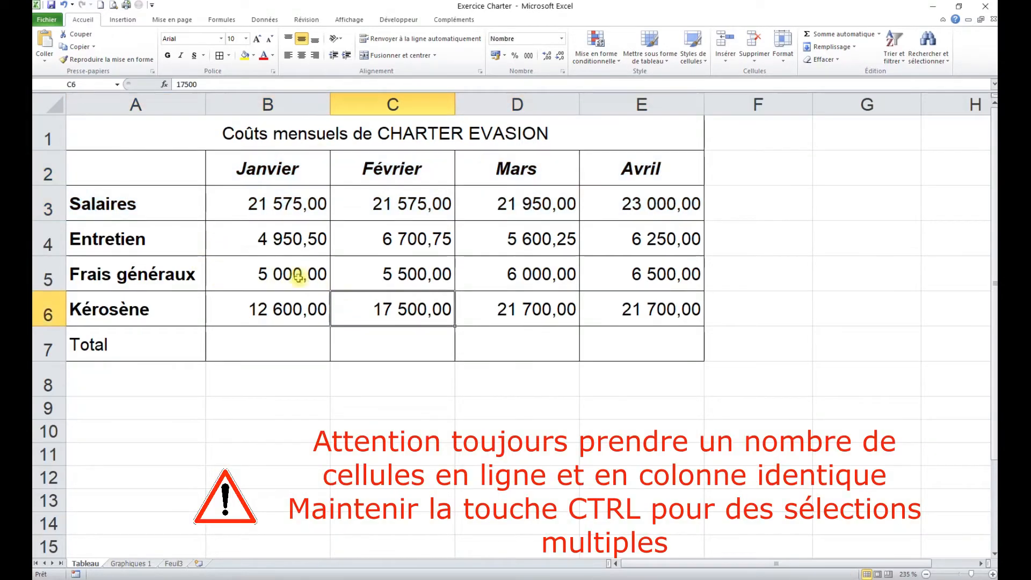
{"action": "left_click_drag", "start_coordinate": [145, 165], "coordinate": [137, 312]}
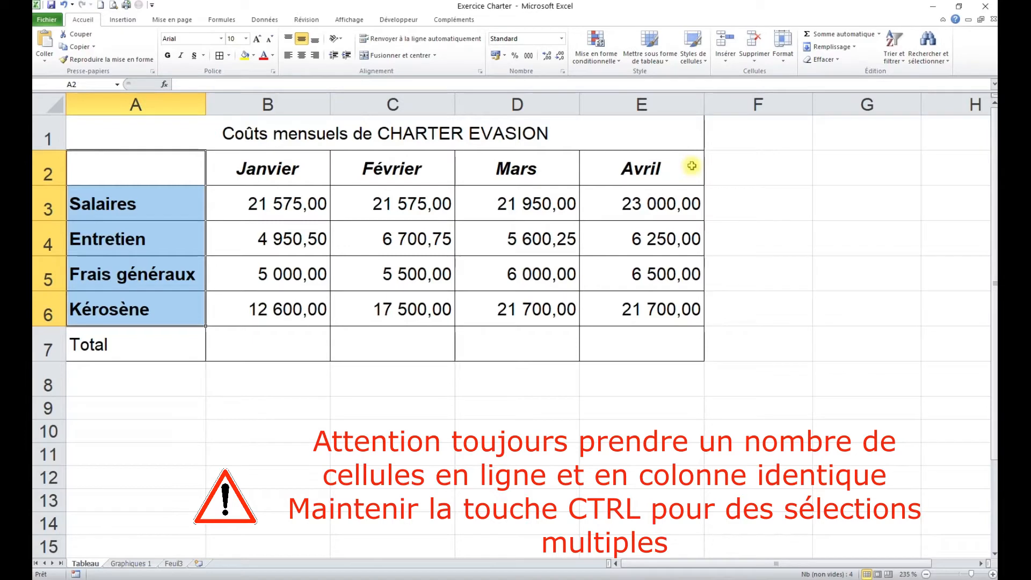
{"action": "left_click_drag", "start_coordinate": [651, 168], "coordinate": [648, 308]}
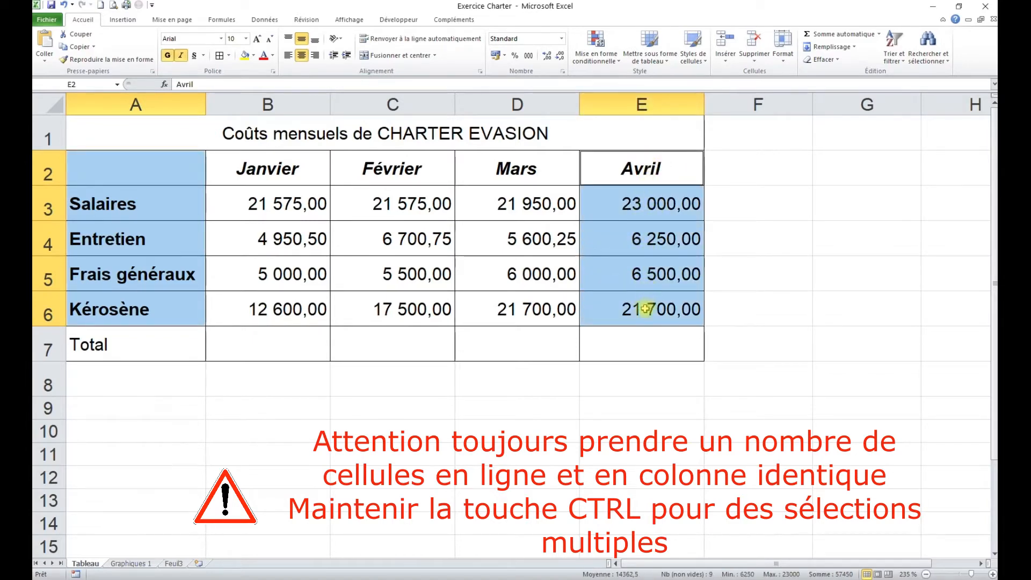
{"action": "left_click", "coordinate": [121, 20]}
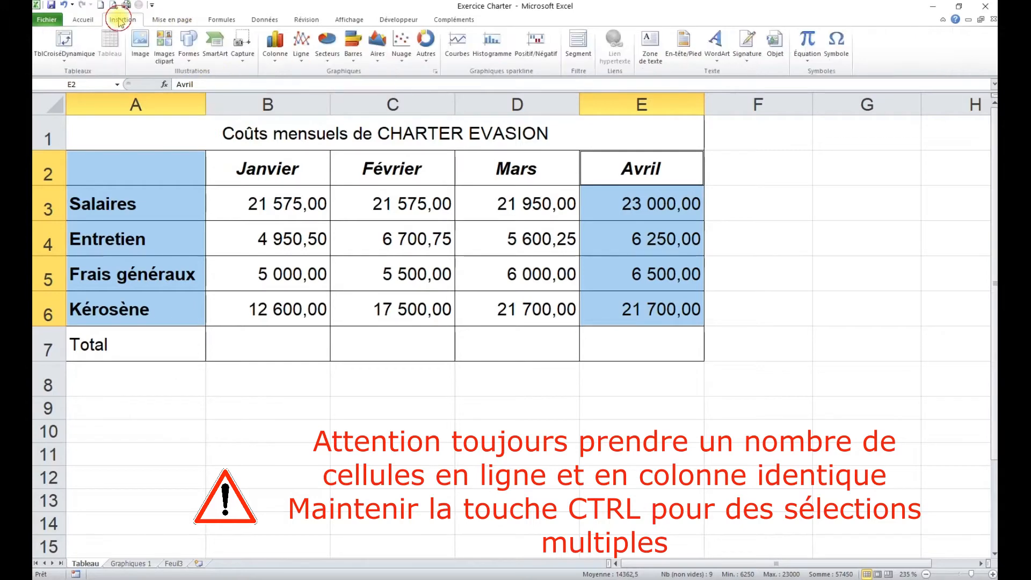
{"action": "left_click", "coordinate": [329, 57]}
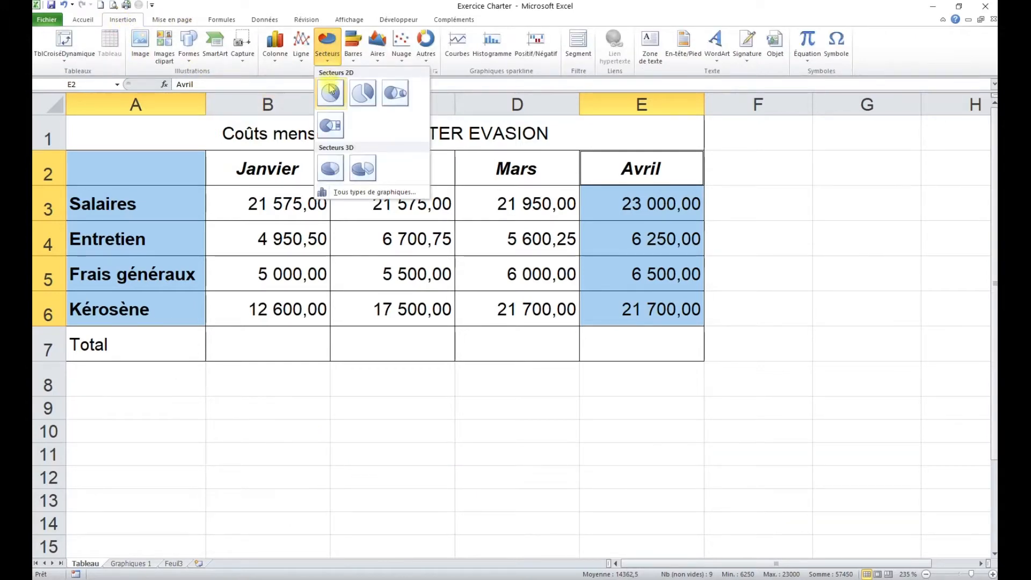
{"action": "left_click", "coordinate": [330, 167]}
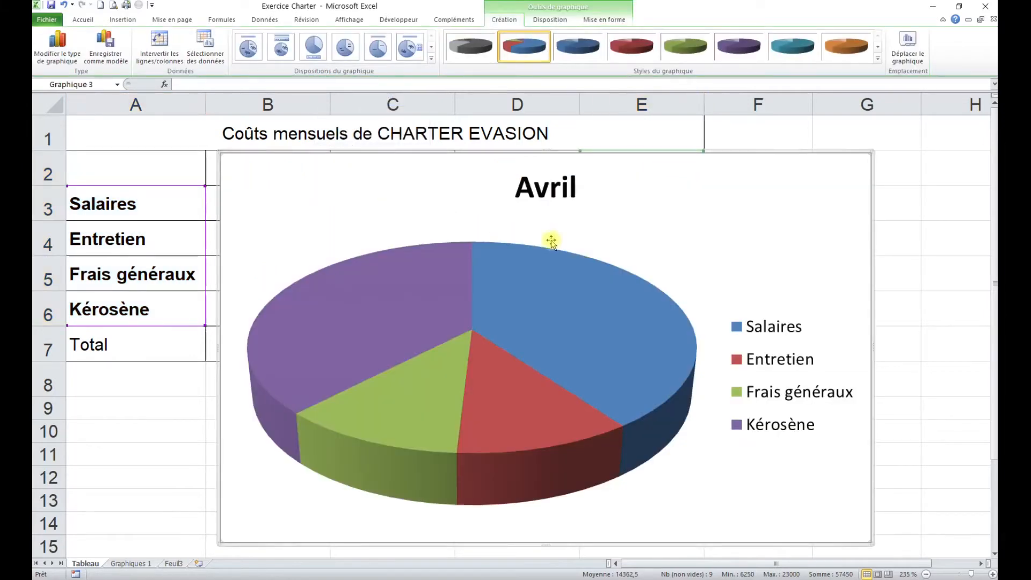
Retitle the April pie chart "Répartition des coûts du mois d'Avril"
{"action": "double_click", "coordinate": [523, 188]}
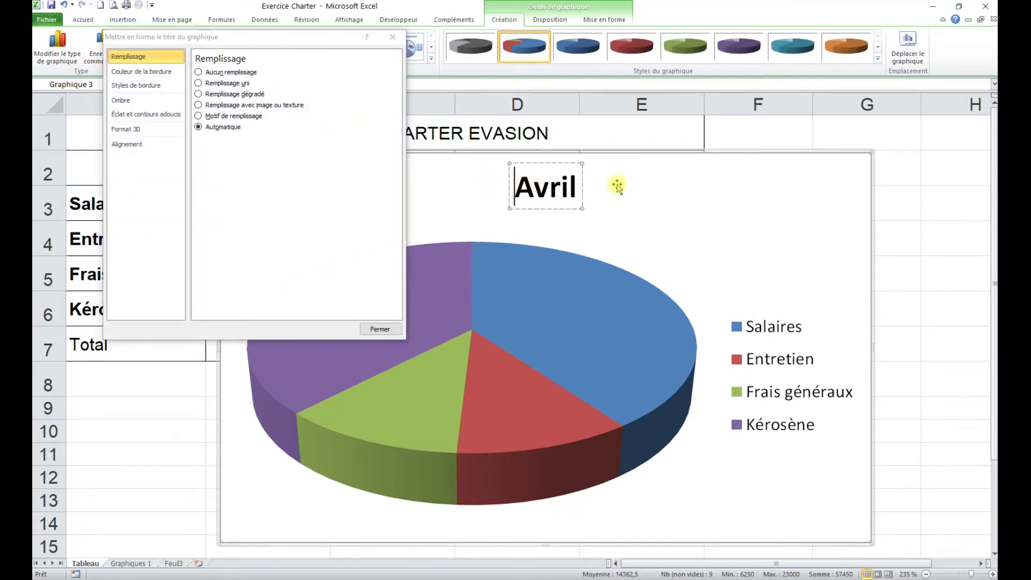
{"action": "type", "text": "Répartio"}
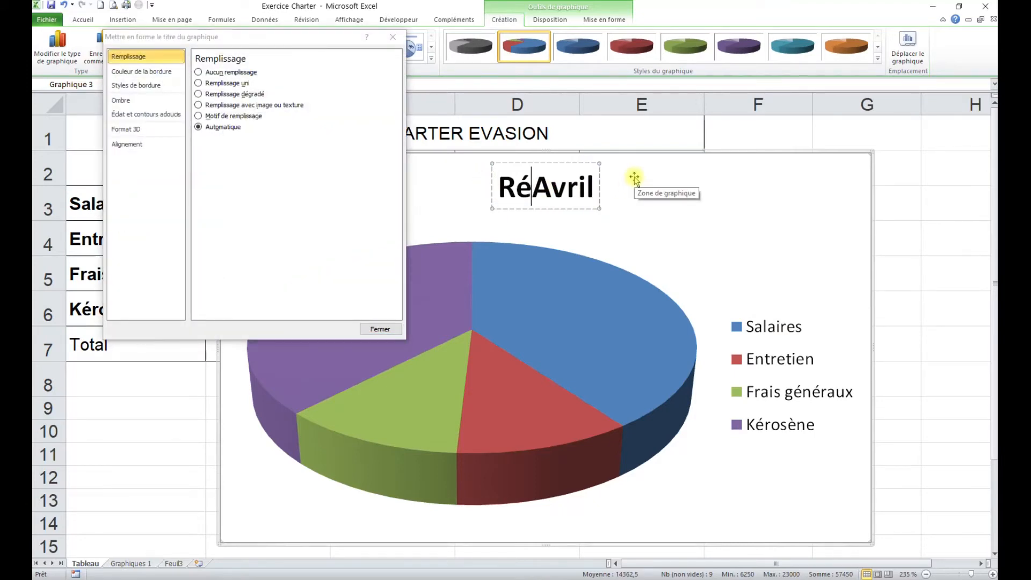
{"action": "type", "text": "n"}
{"action": "key", "text": "BackSpace"}
{"action": "key", "text": "BackSpace"}
{"action": "type", "text": "tion des d"}
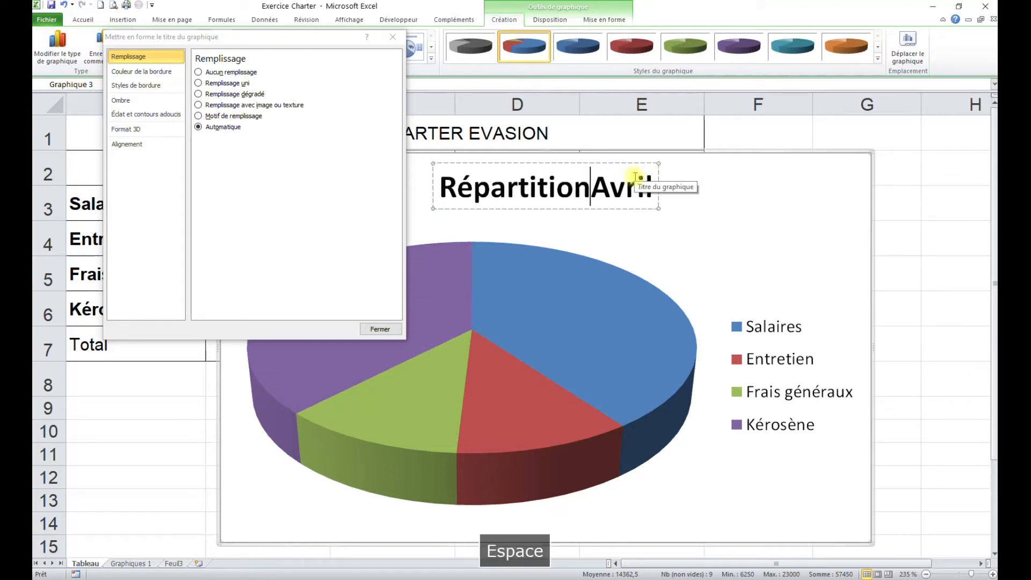
{"action": "type", "text": "o"}
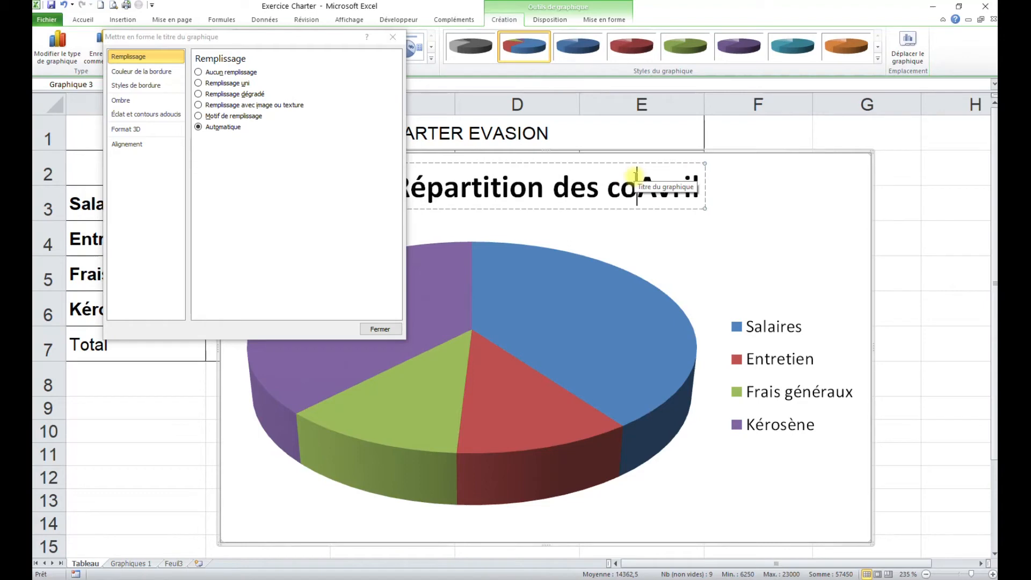
{"action": "type", "text": "ûts d"}
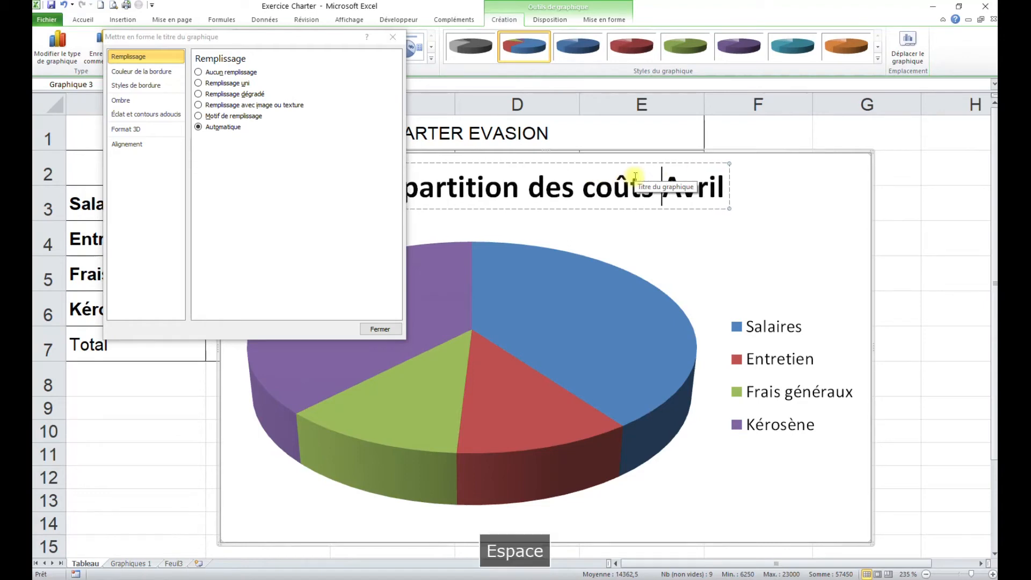
{"action": "type", "text": "u mois d"}
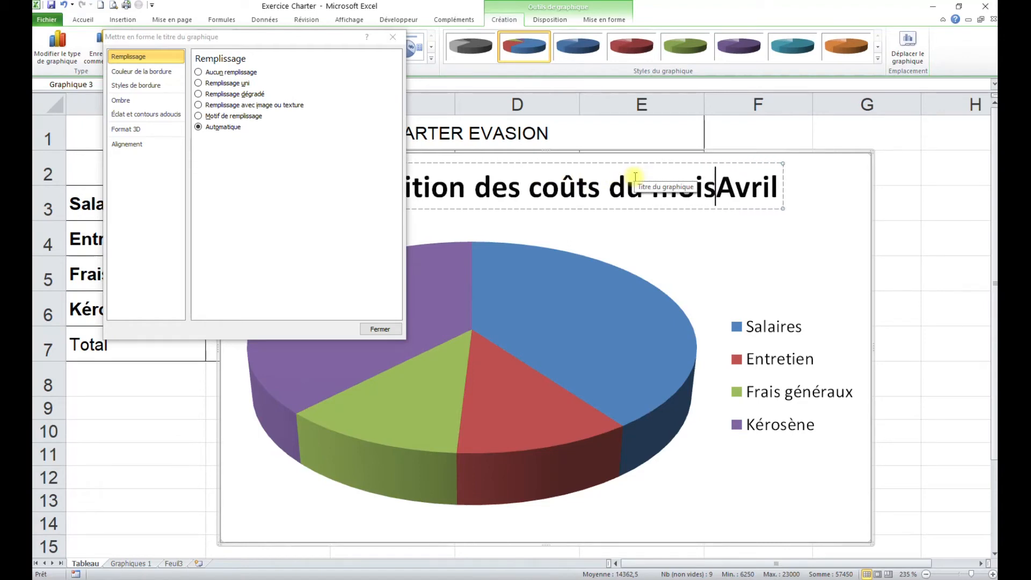
{"action": "type", "text": "'"}
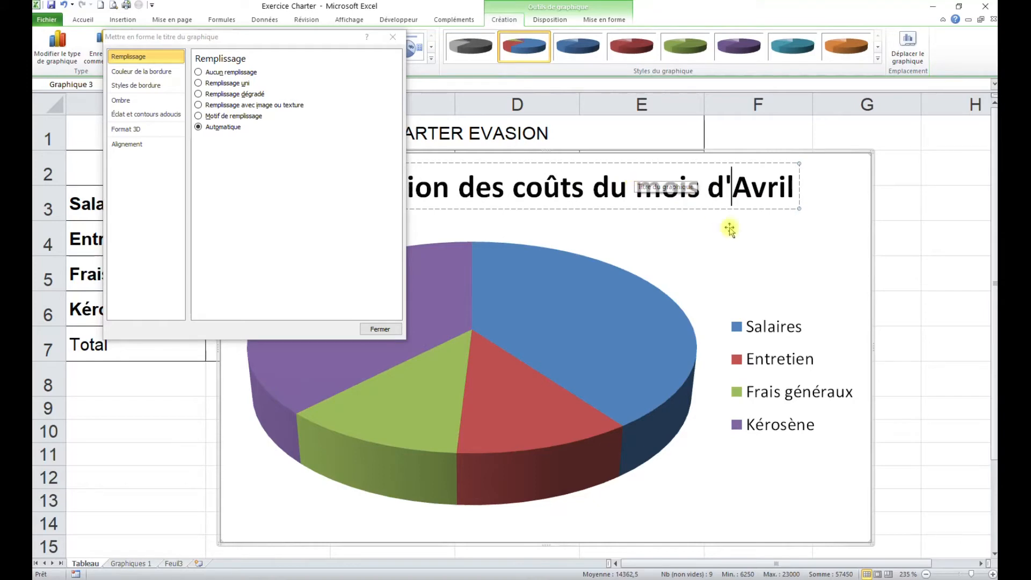
{"action": "left_click", "coordinate": [713, 280]}
{"action": "left_click", "coordinate": [393, 38]}
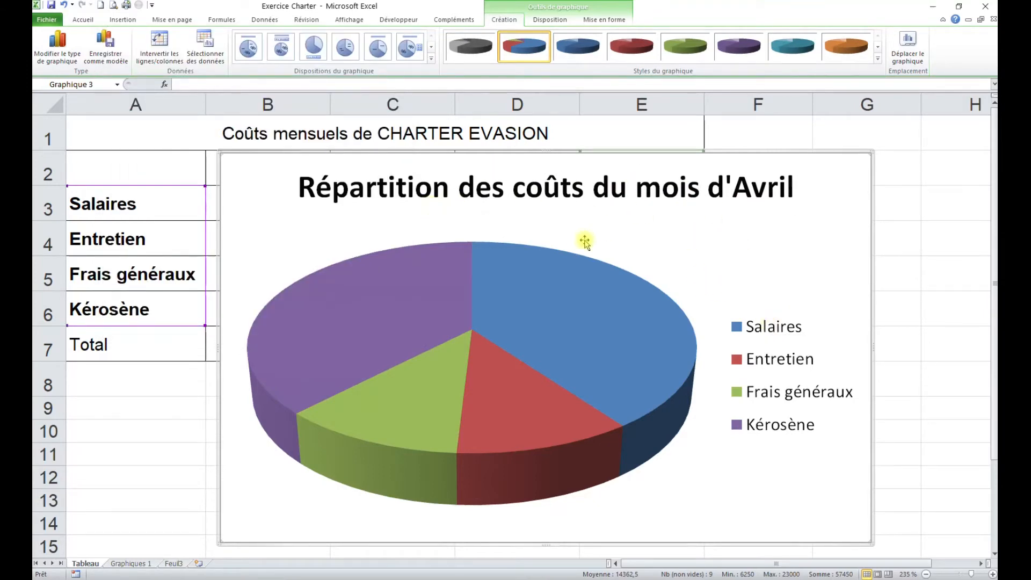
{"action": "mouse_move", "coordinate": [575, 277]}
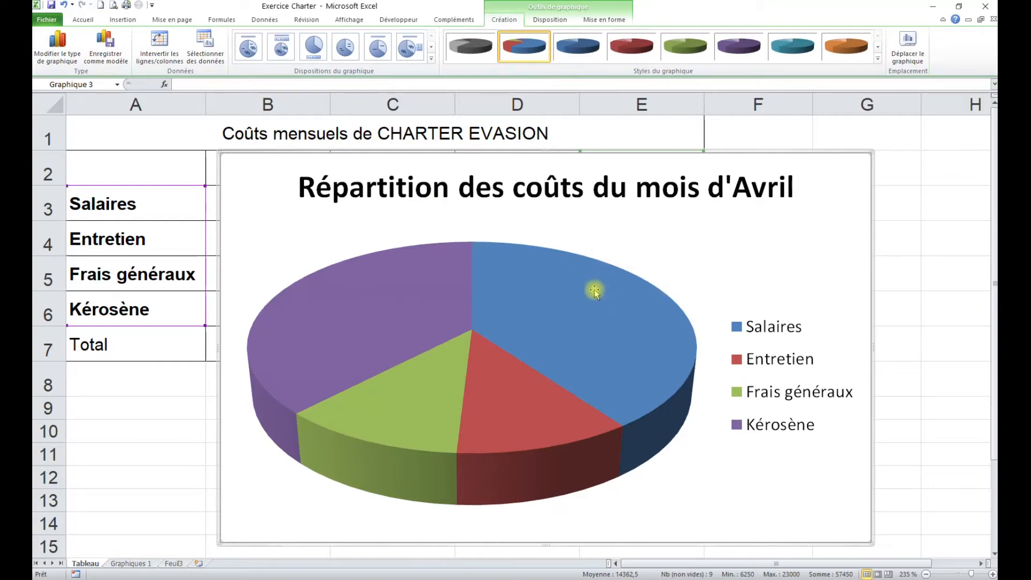
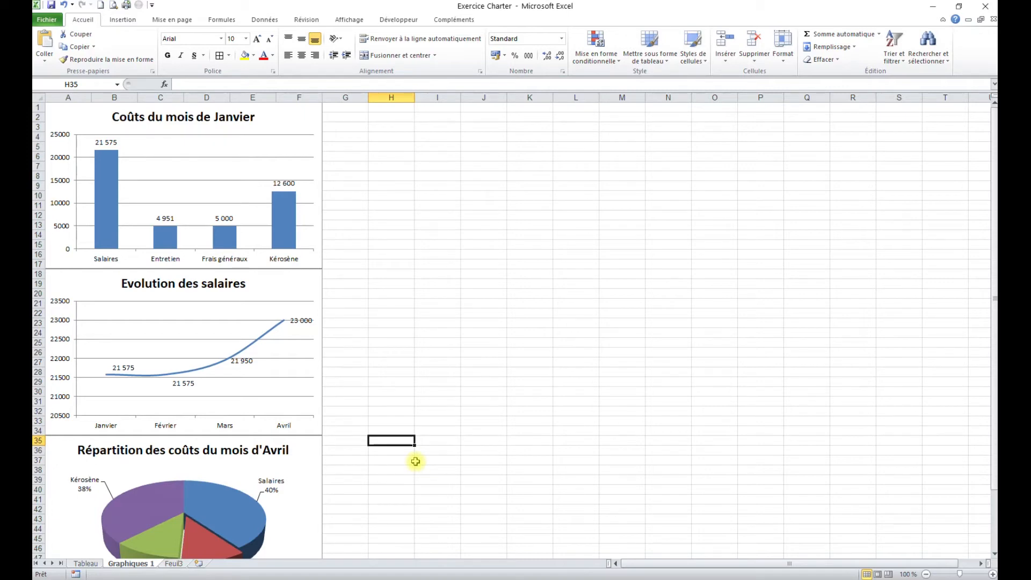
Remove the sheet name from the centre section of the Graphiques 1 sheet's custom page header
{"action": "scroll", "coordinate": [415, 462], "scroll_direction": "down", "scroll_amount": 3}
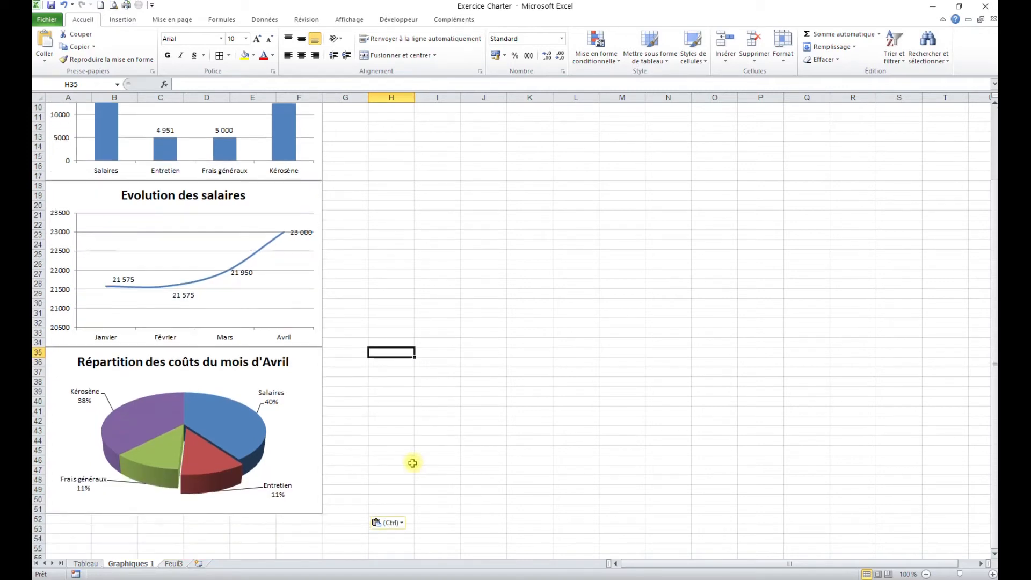
{"action": "left_click", "coordinate": [306, 400]}
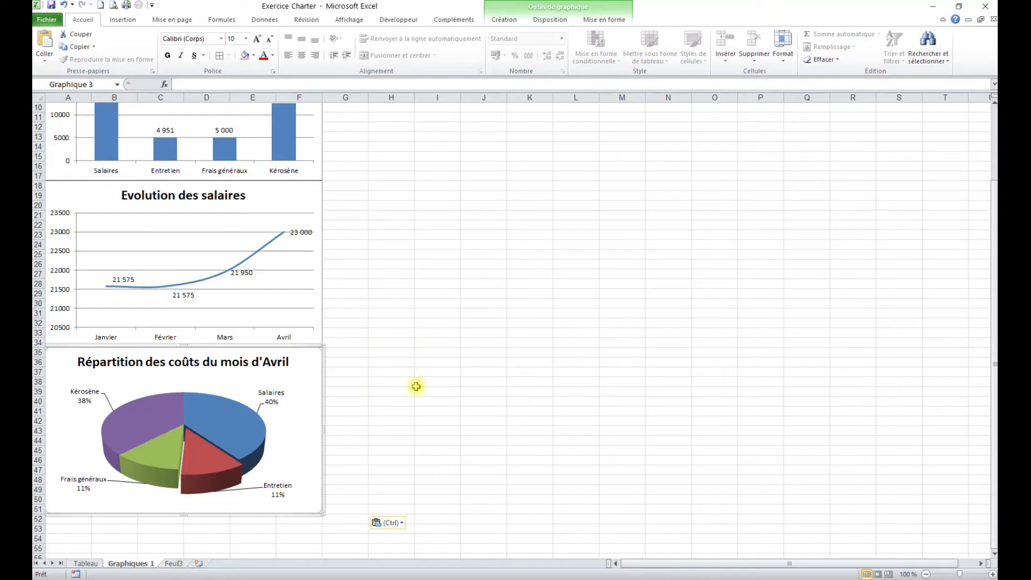
{"action": "left_click", "coordinate": [417, 285]}
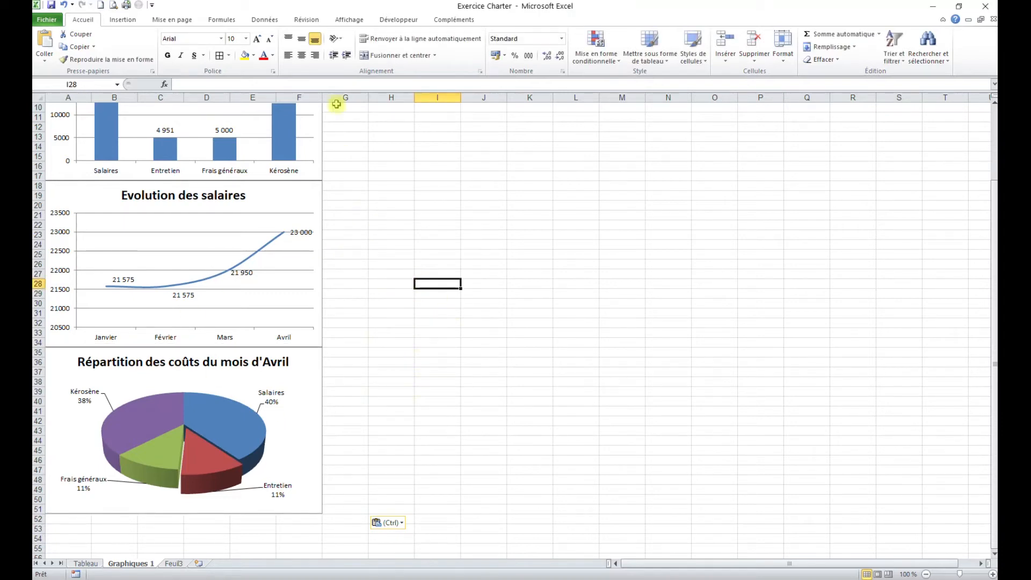
{"action": "left_click", "coordinate": [184, 20]}
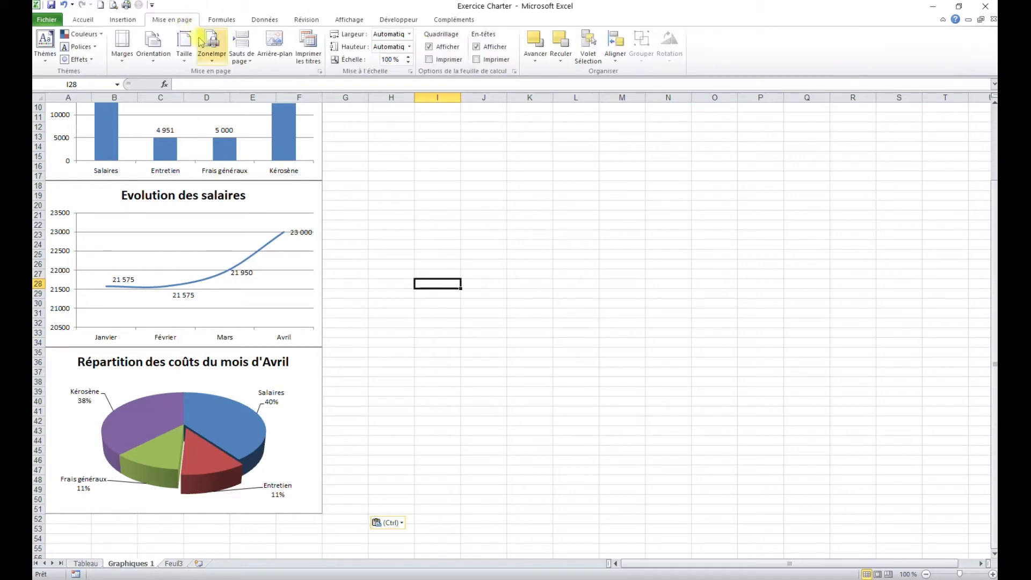
{"action": "left_click", "coordinate": [322, 74]}
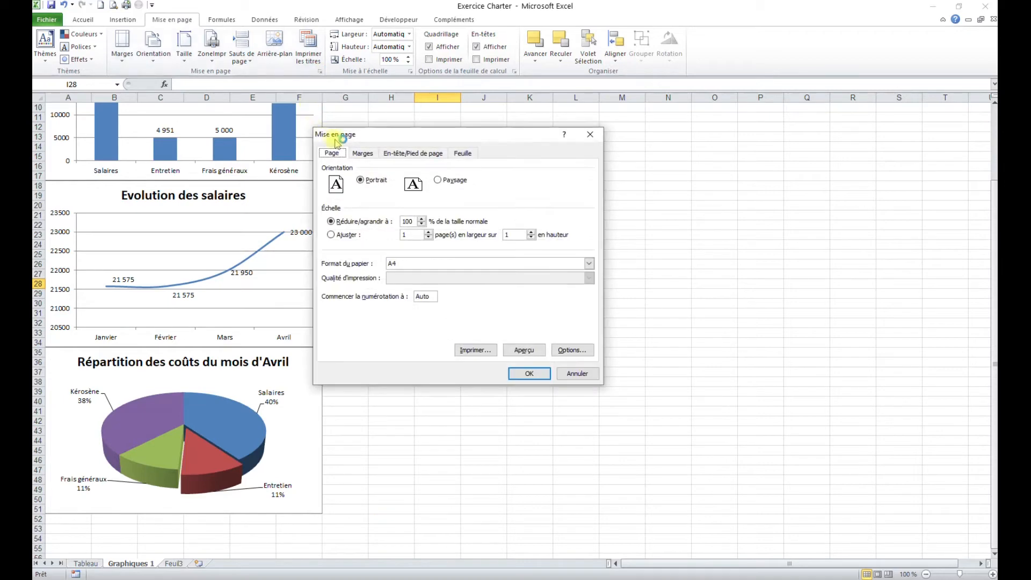
{"action": "left_click", "coordinate": [412, 156]}
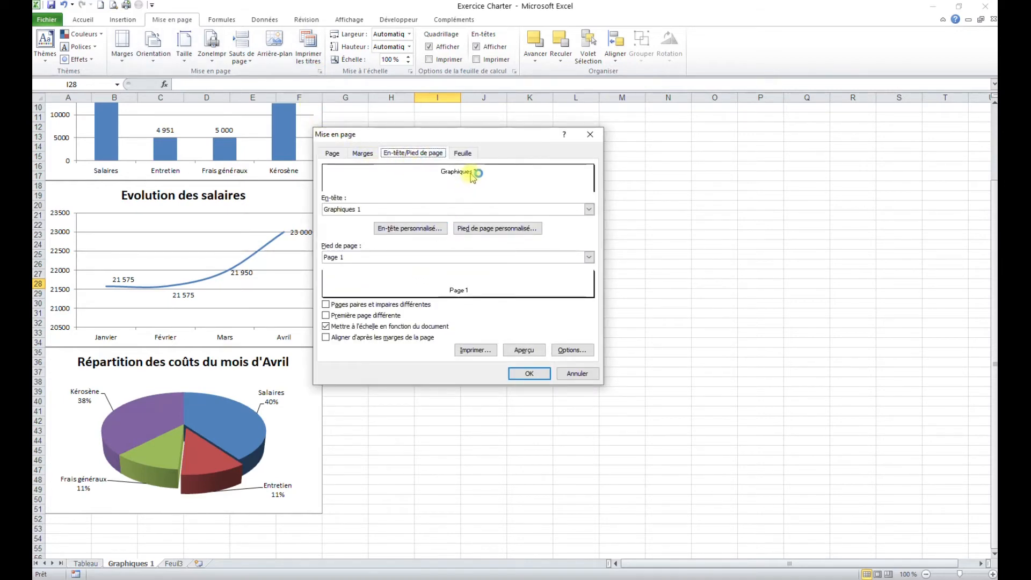
{"action": "left_click", "coordinate": [426, 231]}
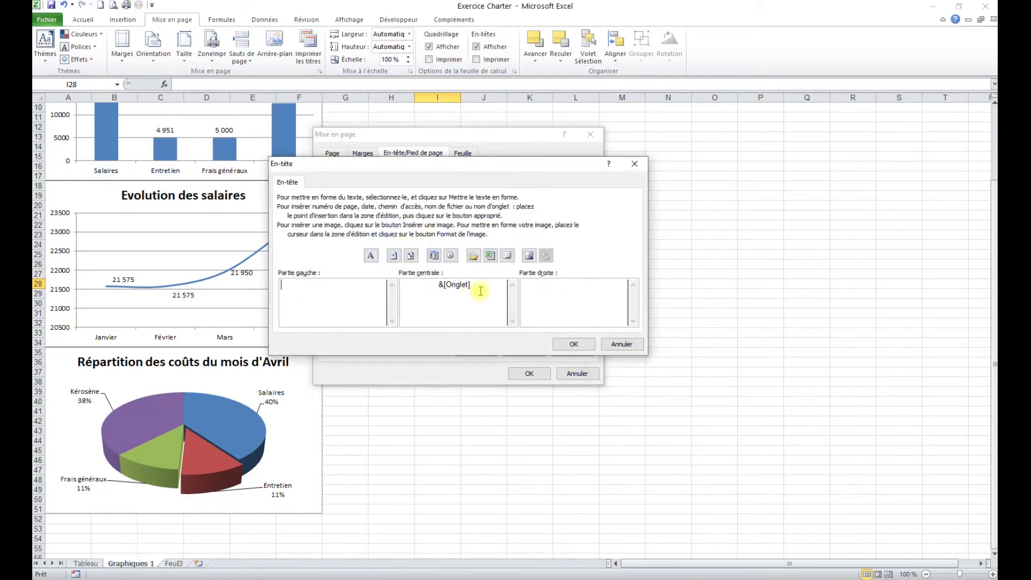
{"action": "left_click_drag", "start_coordinate": [470, 285], "coordinate": [424, 285]}
{"action": "key", "text": "Delete"}
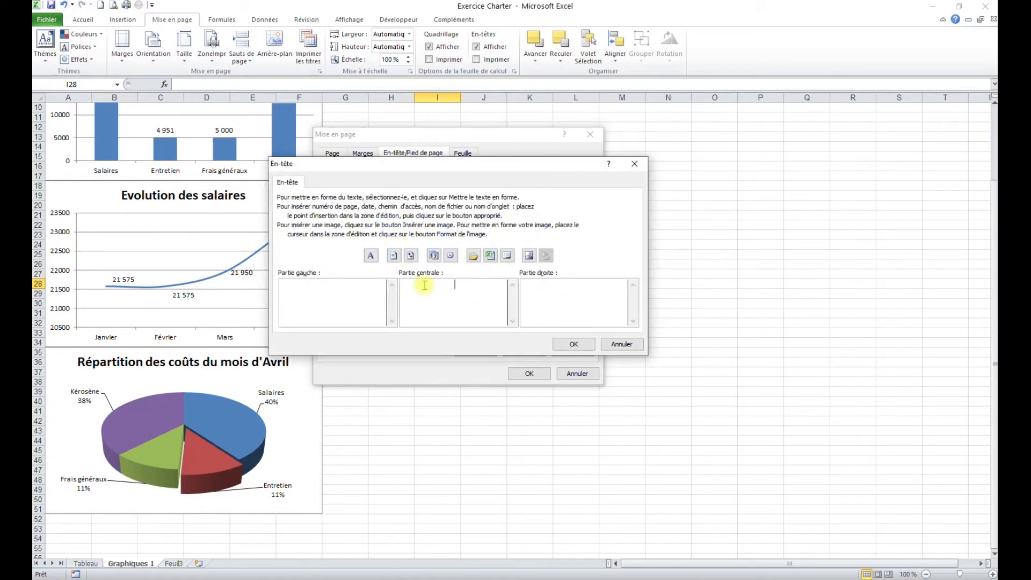
Enter CHARTER in the header's left section and insert the sheet name field in its right section
{"action": "left_click", "coordinate": [320, 291]}
{"action": "type", "text": "CHARTER"}
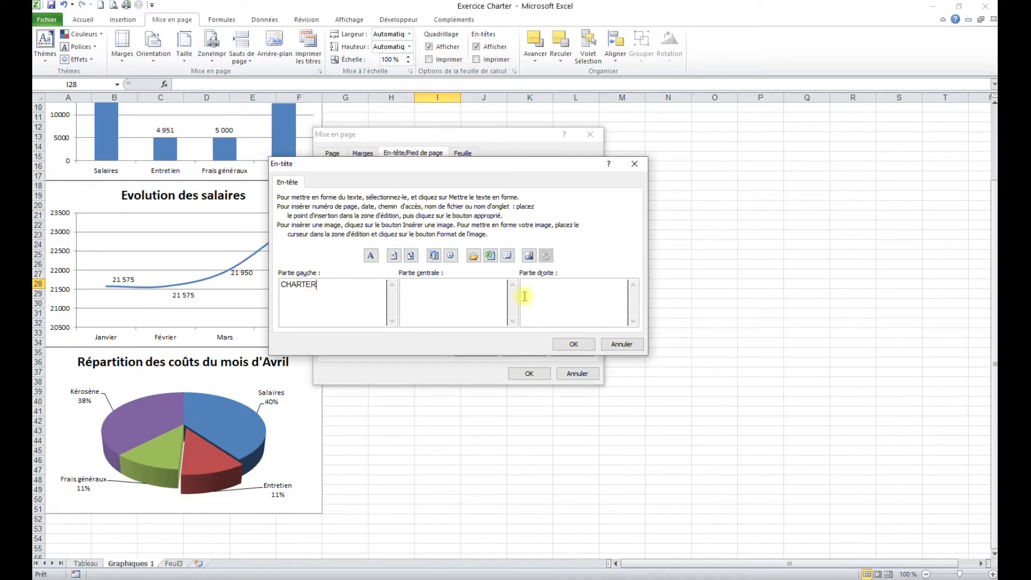
{"action": "left_click", "coordinate": [577, 287]}
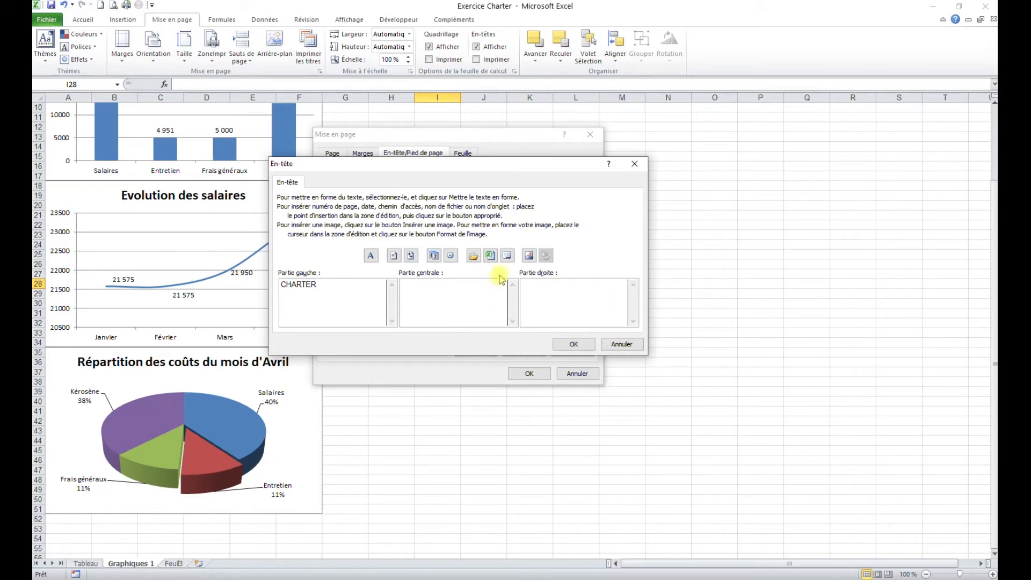
{"action": "left_click", "coordinate": [508, 256]}
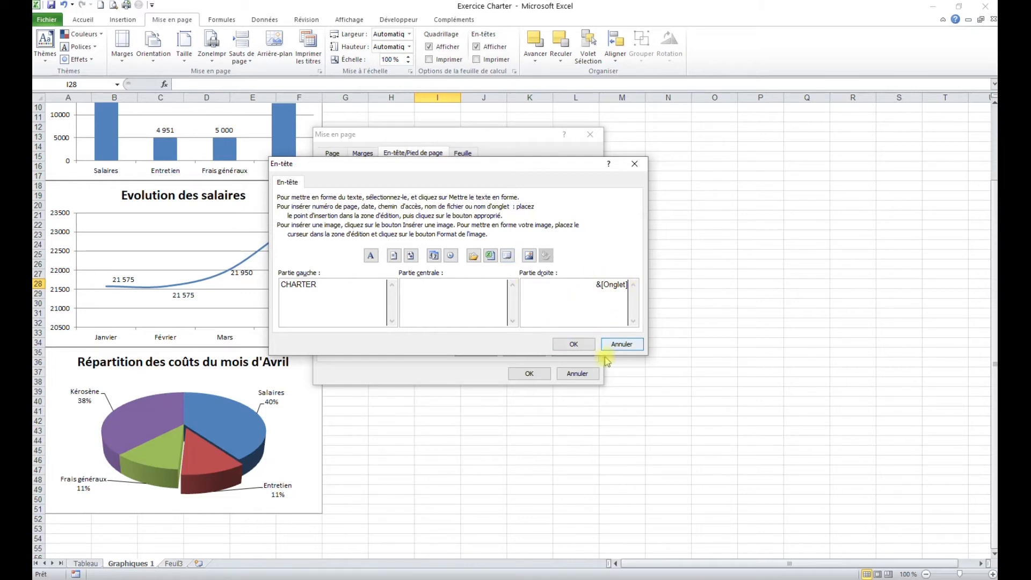
{"action": "left_click", "coordinate": [580, 341]}
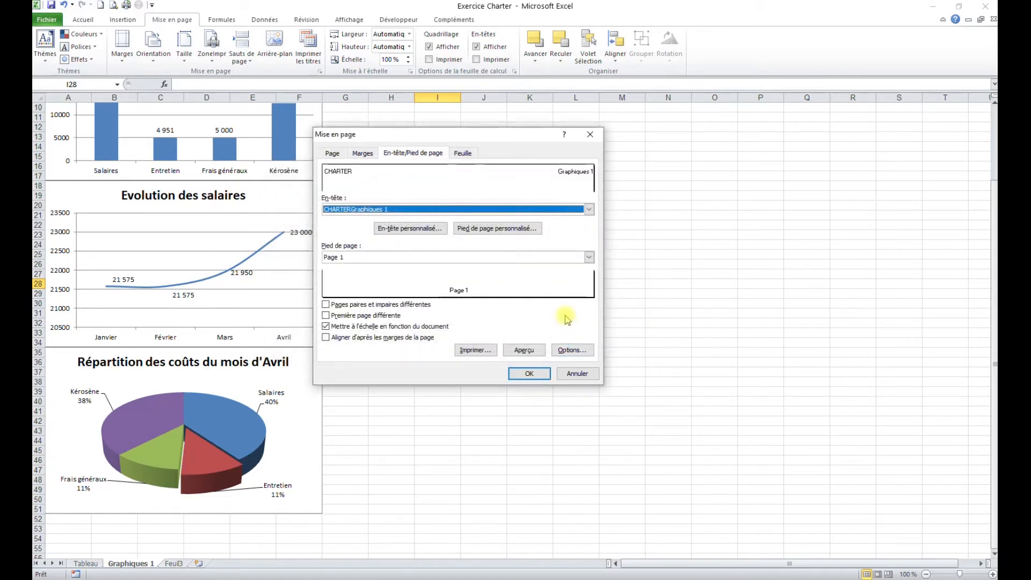
In the custom footer, clear the page number from the centre section and insert the date field in the left section
{"action": "left_click", "coordinate": [495, 230]}
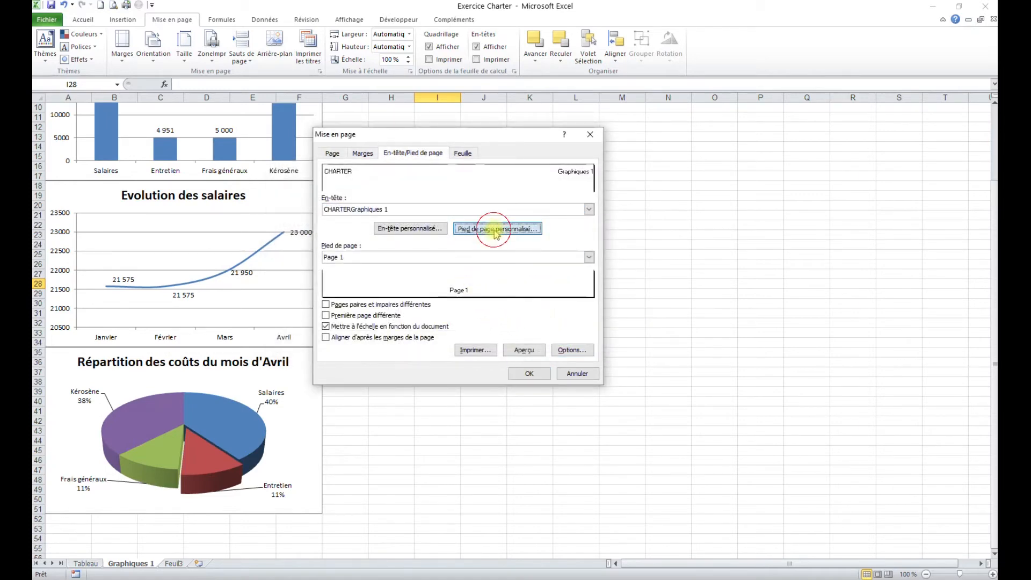
{"action": "left_click_drag", "start_coordinate": [486, 286], "coordinate": [420, 287]}
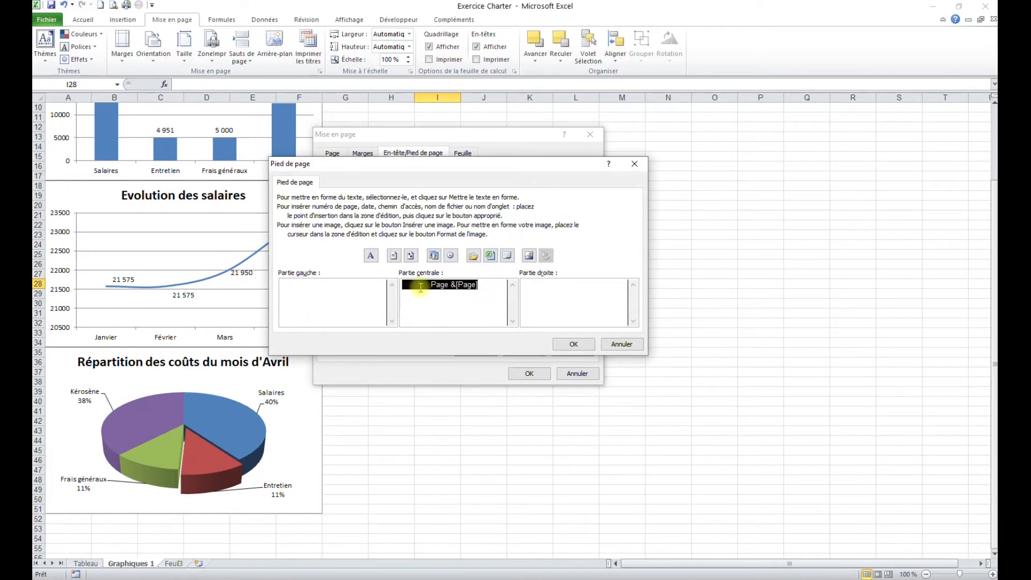
{"action": "key", "text": "Delete"}
{"action": "left_click", "coordinate": [309, 287]}
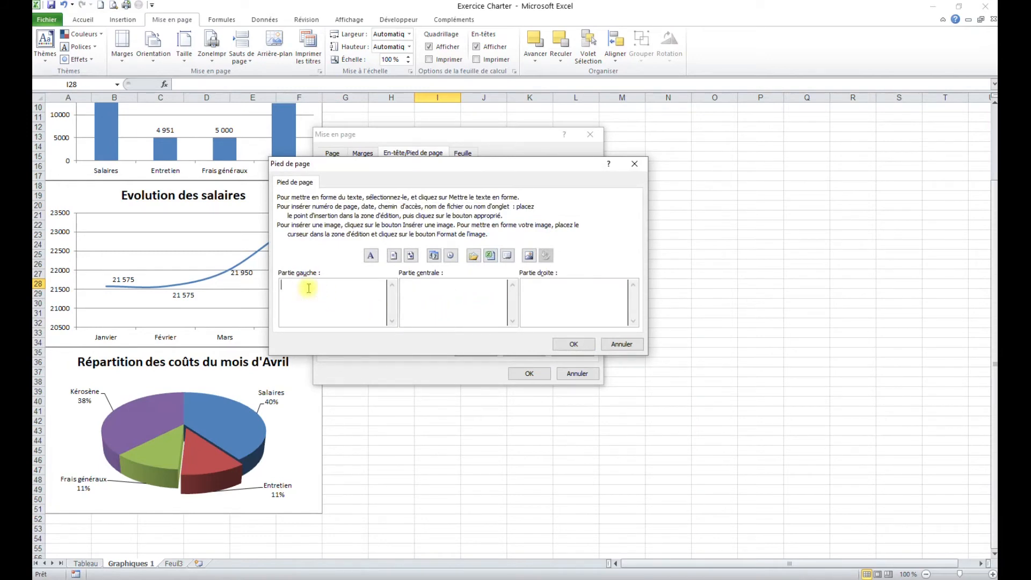
{"action": "left_click", "coordinate": [434, 255]}
Insert the file name field in the footer's right section and apply the custom footer
{"action": "left_click", "coordinate": [475, 290]}
{"action": "left_click", "coordinate": [568, 291]}
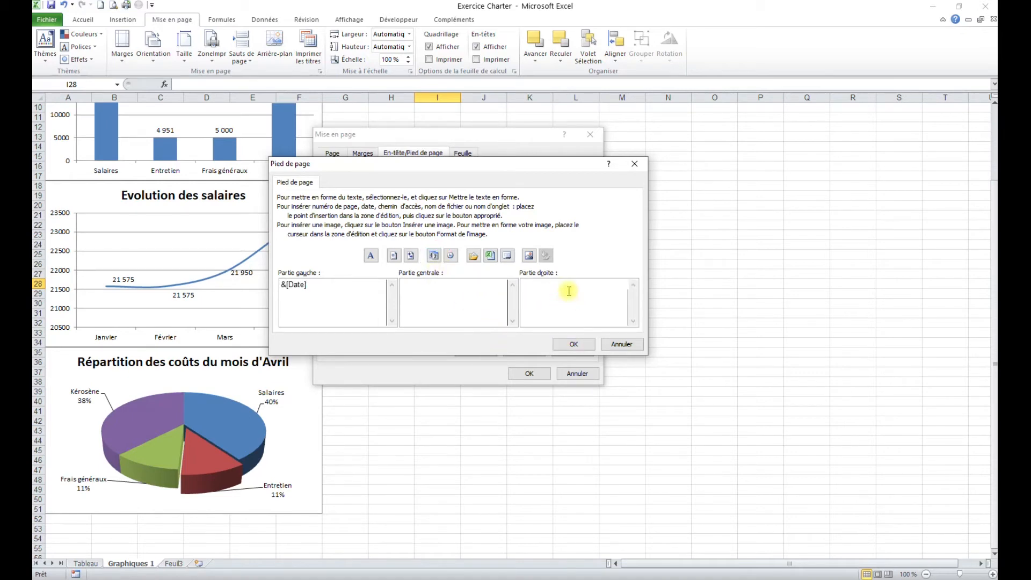
{"action": "left_click", "coordinate": [490, 256]}
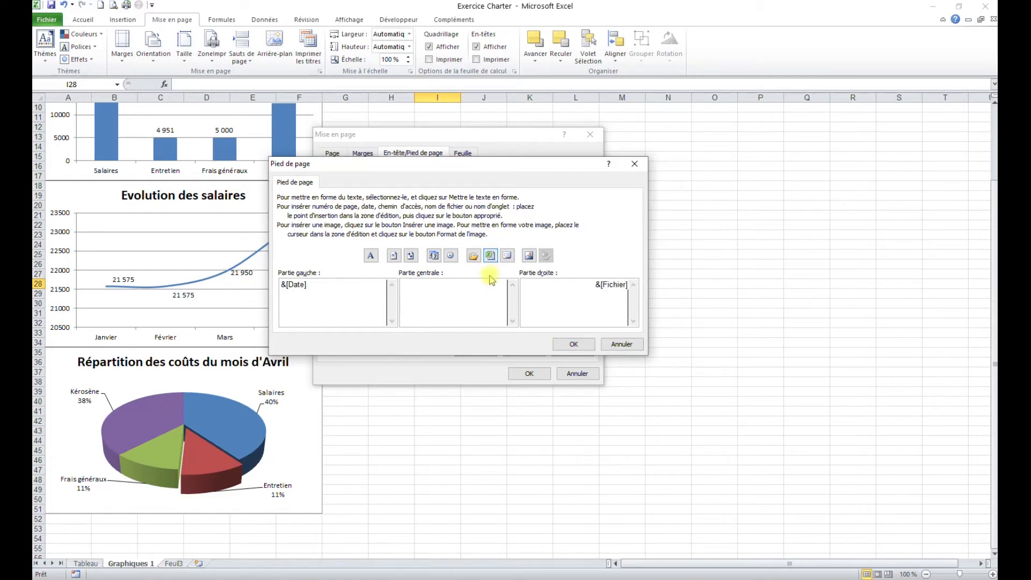
{"action": "triple_click", "coordinate": [583, 290]}
{"action": "left_click_drag", "start_coordinate": [344, 308], "coordinate": [280, 302]}
{"action": "left_click", "coordinate": [321, 285]}
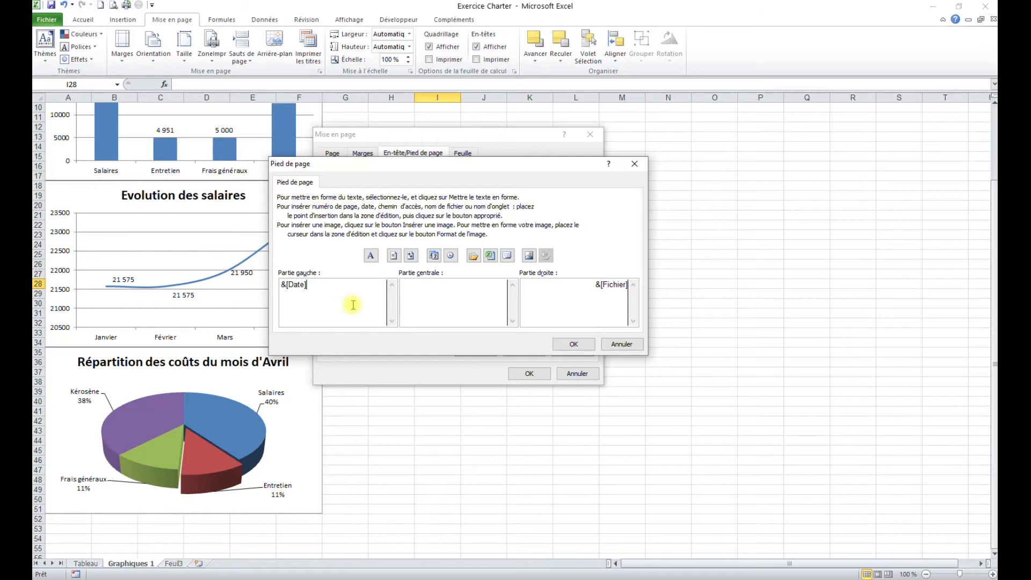
{"action": "left_click", "coordinate": [481, 303]}
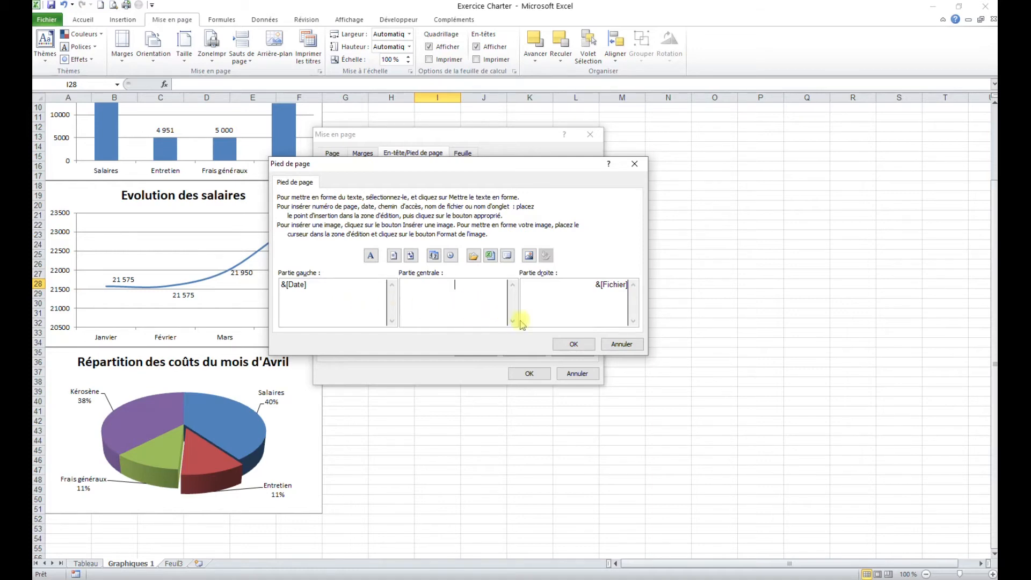
{"action": "left_click", "coordinate": [573, 344]}
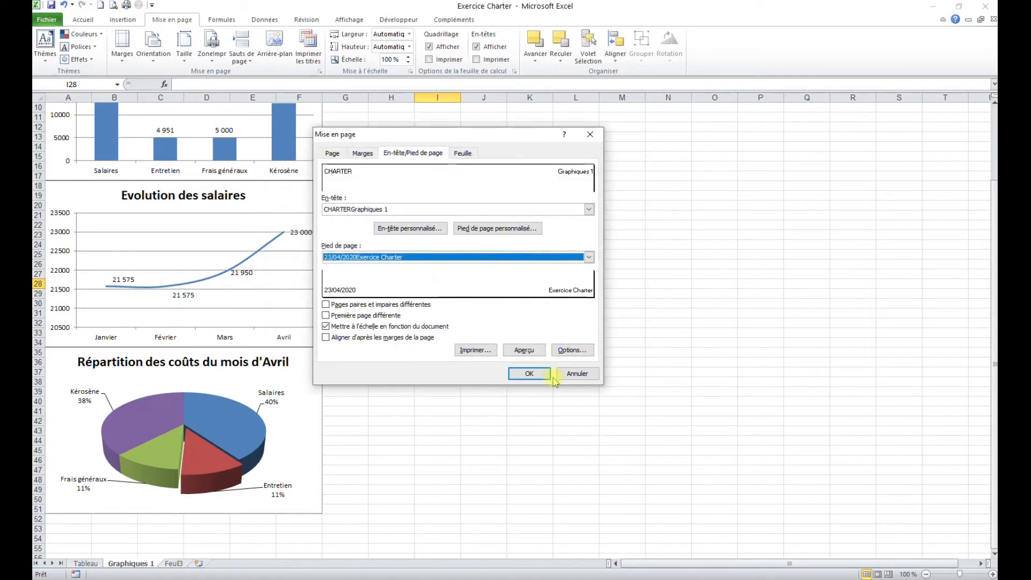
Preview the Graphiques 1 sheet for printing and centre its content vertically on the page
{"action": "left_click", "coordinate": [526, 350]}
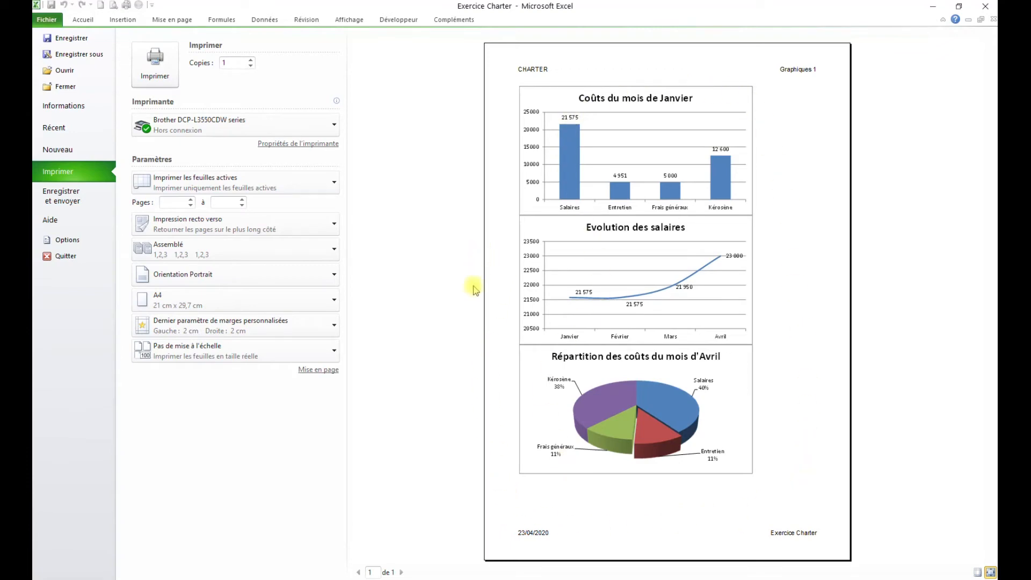
{"action": "left_click", "coordinate": [321, 370]}
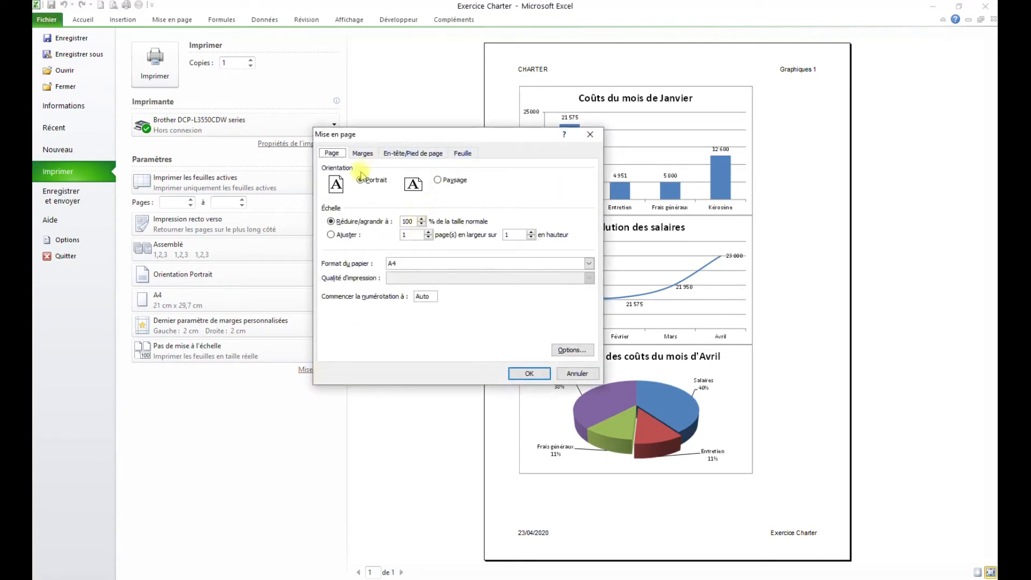
{"action": "left_click_drag", "start_coordinate": [431, 133], "coordinate": [245, 118]}
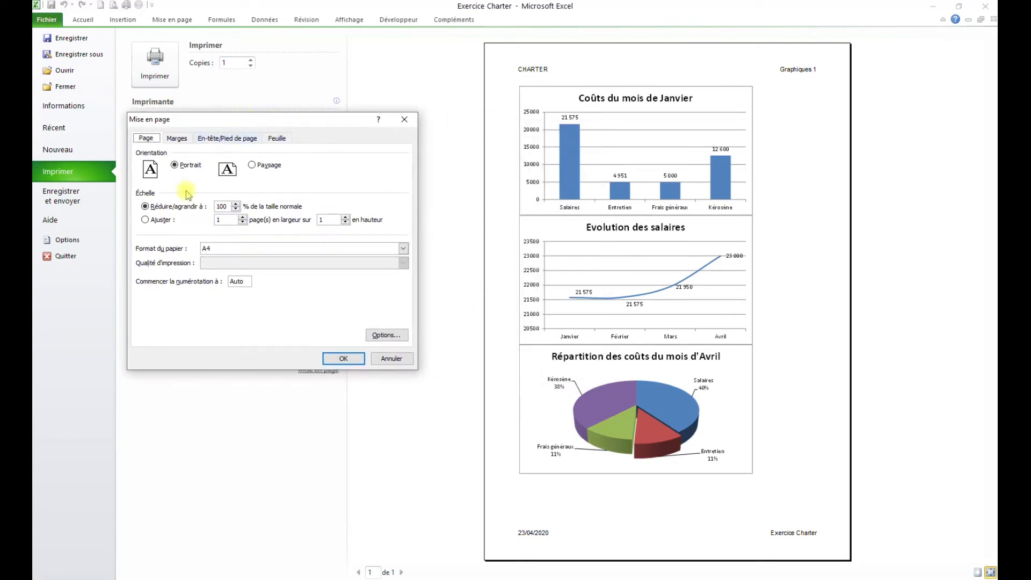
{"action": "left_click", "coordinate": [177, 138]}
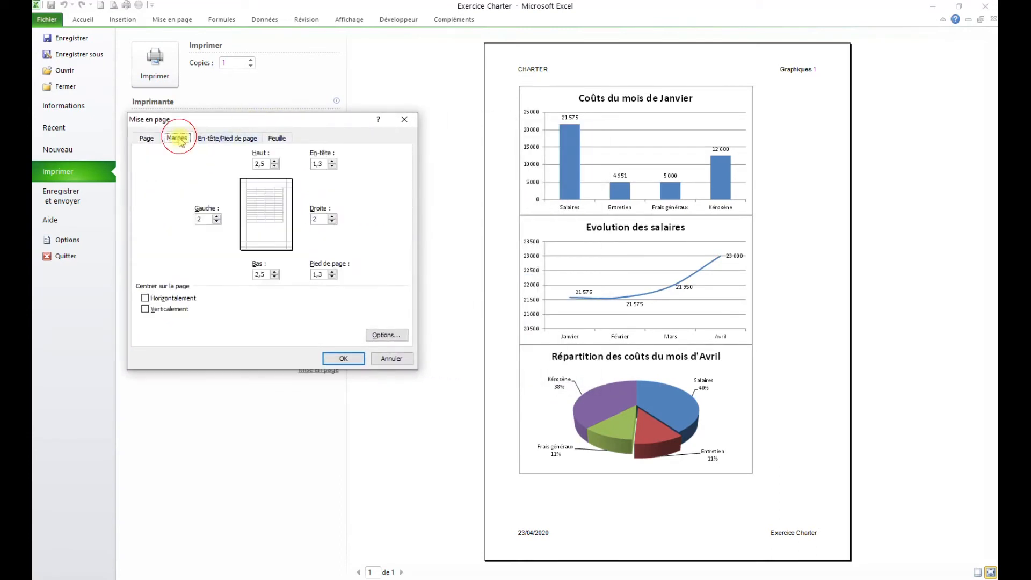
{"action": "left_click", "coordinate": [146, 313]}
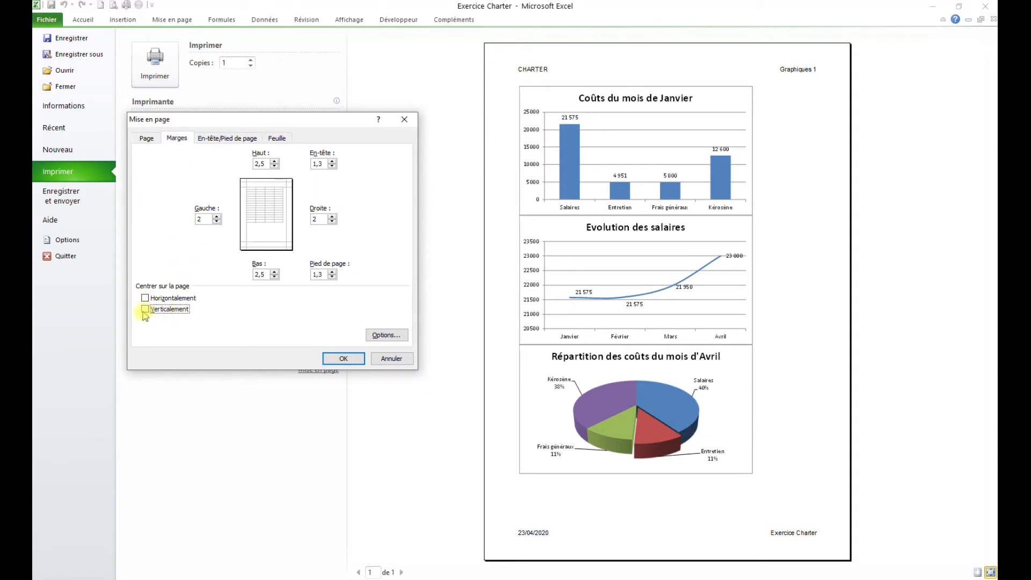
{"action": "left_click", "coordinate": [343, 358]}
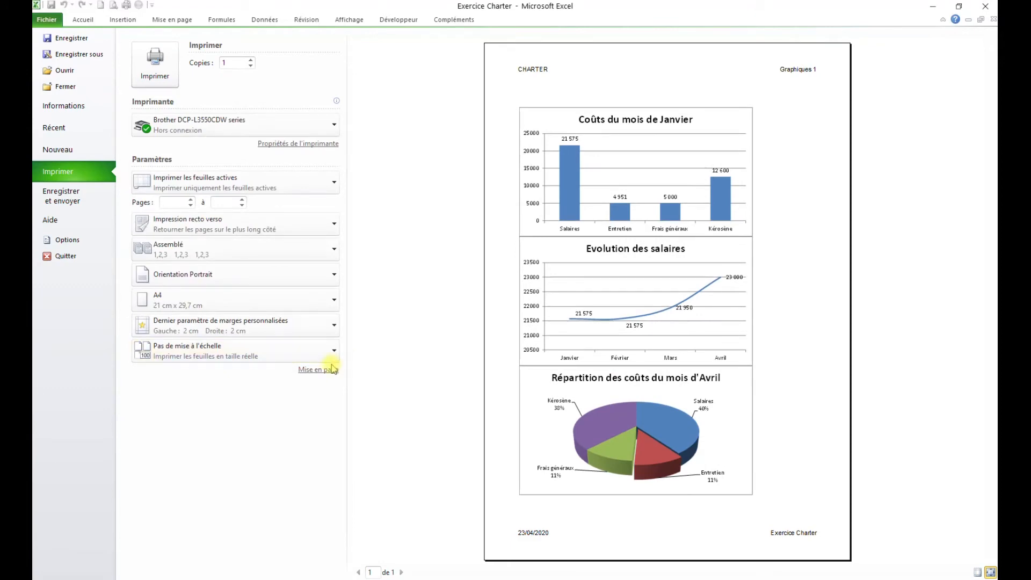
Centre the Graphiques 1 sheet's content horizontally on the printed page as well
{"action": "left_click", "coordinate": [325, 371]}
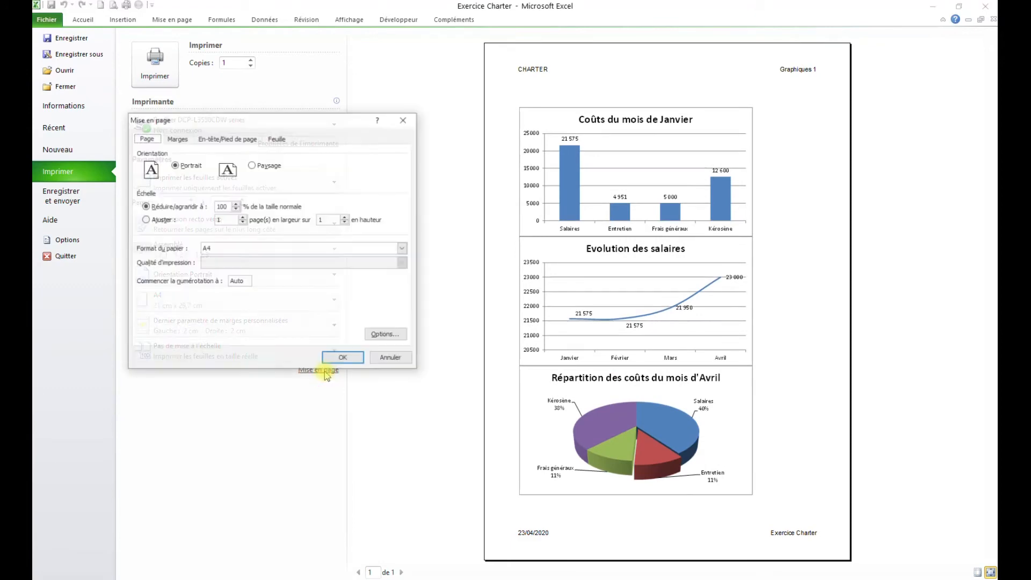
{"action": "left_click", "coordinate": [177, 138]}
{"action": "left_click", "coordinate": [145, 298]}
{"action": "left_click", "coordinate": [356, 362]}
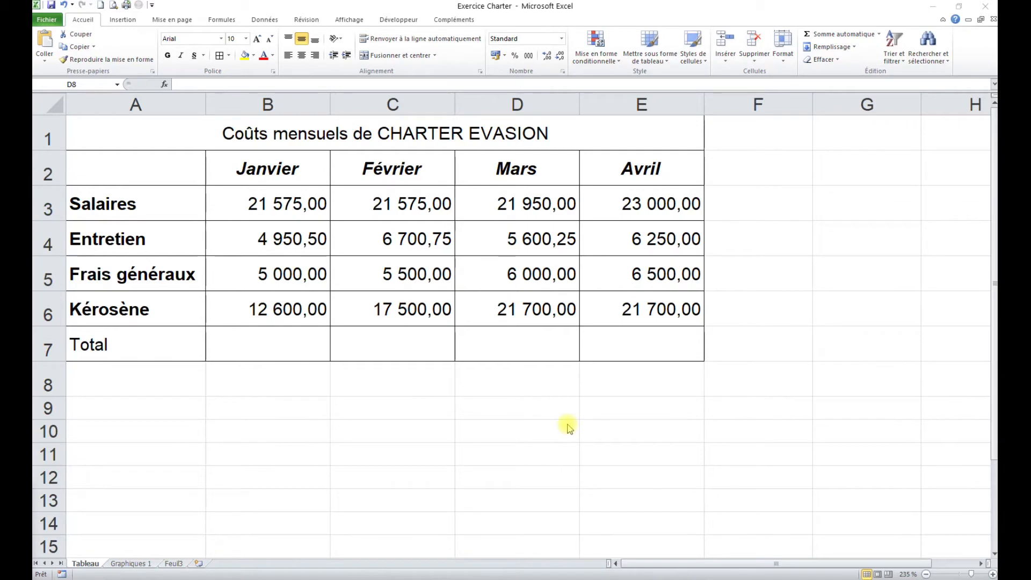
Insert a 2D clustered column chart from the monthly cost data in A2:E6 on the Tableau sheet
{"action": "left_click", "coordinate": [133, 159]}
{"action": "left_click_drag", "start_coordinate": [132, 158], "coordinate": [623, 303]}
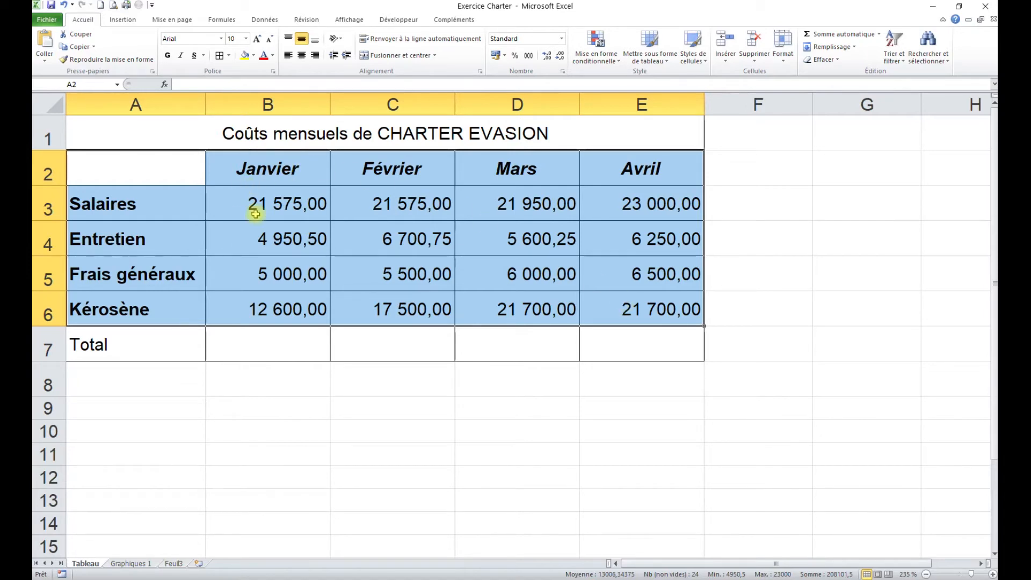
{"action": "left_click", "coordinate": [129, 20]}
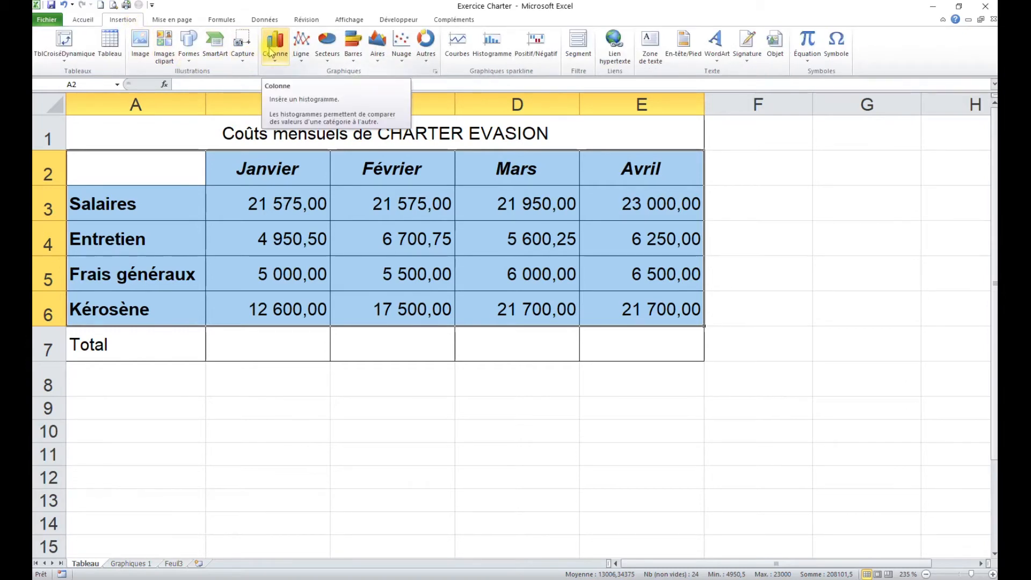
{"action": "left_click", "coordinate": [273, 49]}
{"action": "left_click", "coordinate": [280, 100]}
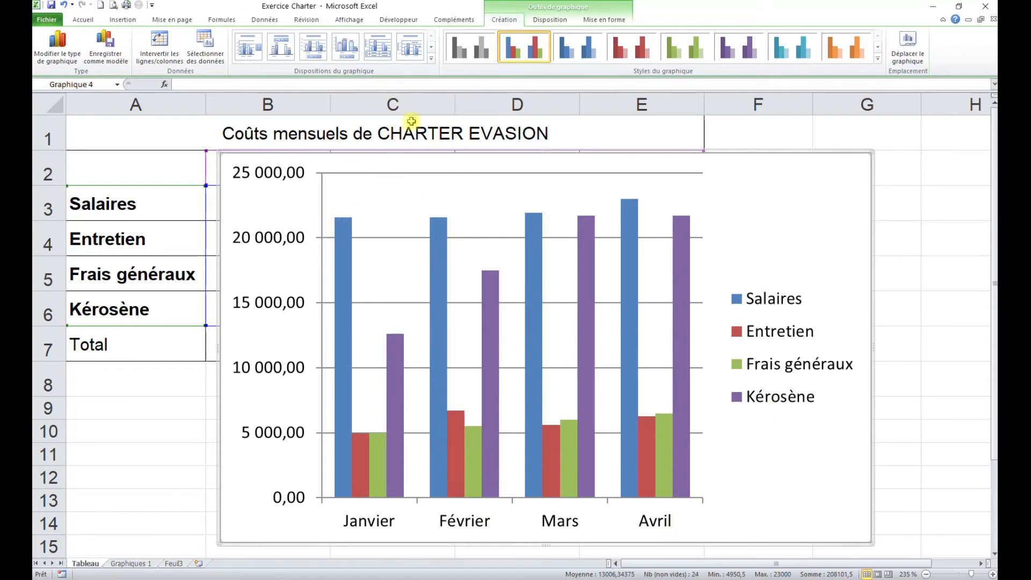
Add a title to the column chart, trying the centred overlay before placing it above the chart
{"action": "left_click", "coordinate": [550, 21]}
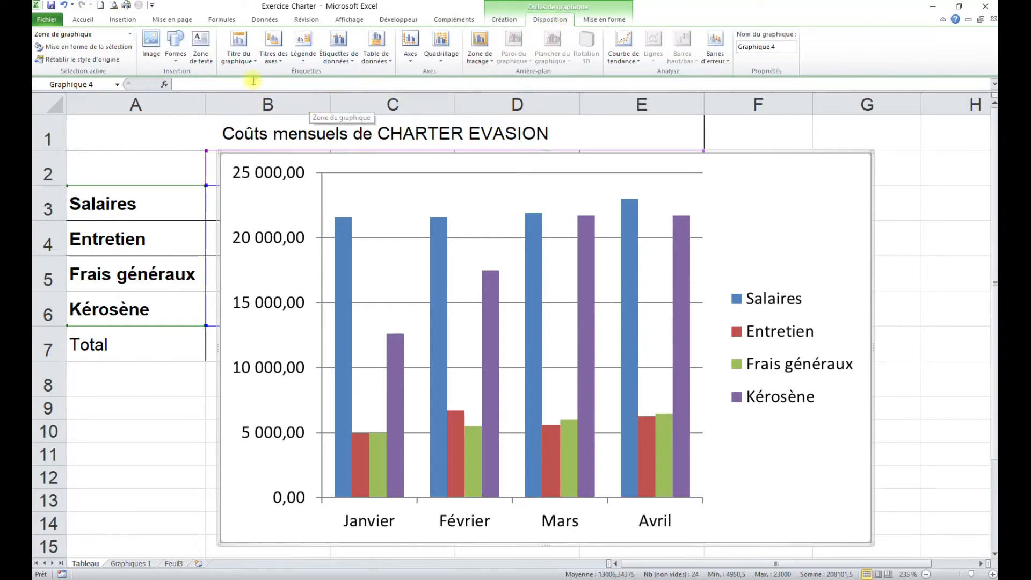
{"action": "left_click", "coordinate": [239, 63]}
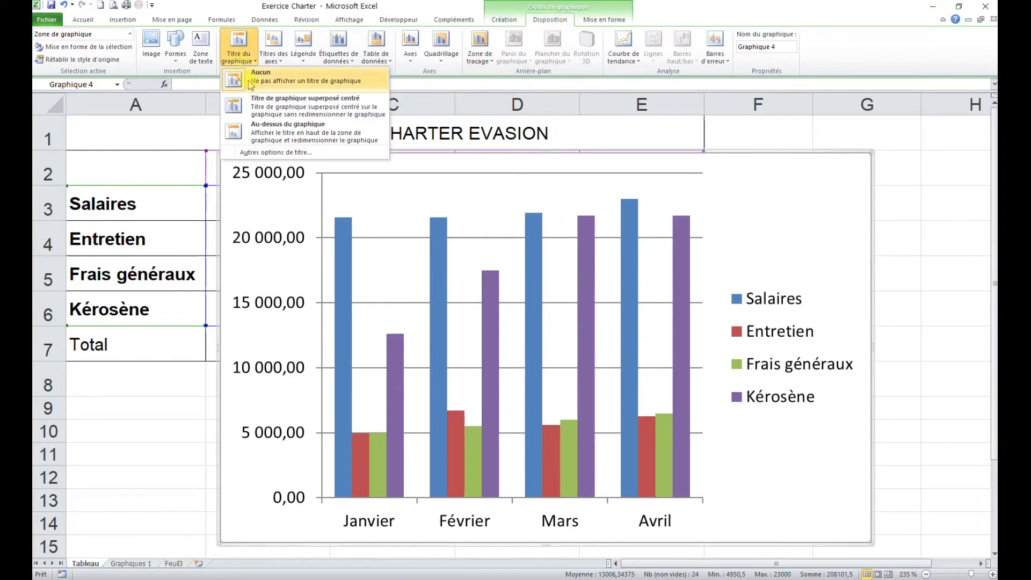
{"action": "left_click", "coordinate": [298, 111]}
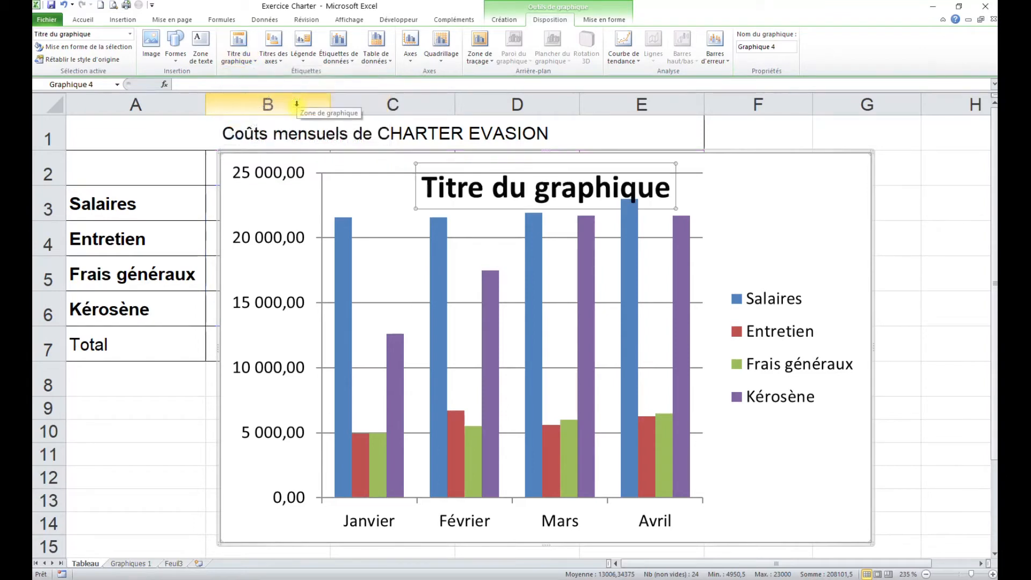
{"action": "left_click", "coordinate": [236, 55]}
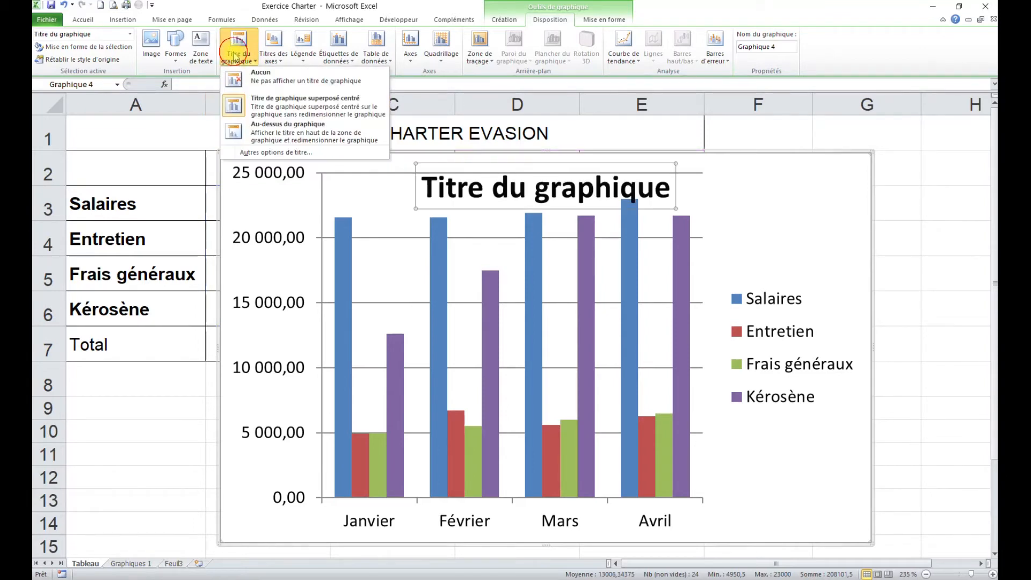
{"action": "left_click", "coordinate": [264, 135]}
Replace the column chart's placeholder title with "Coûts par mois"
{"action": "left_click", "coordinate": [466, 188]}
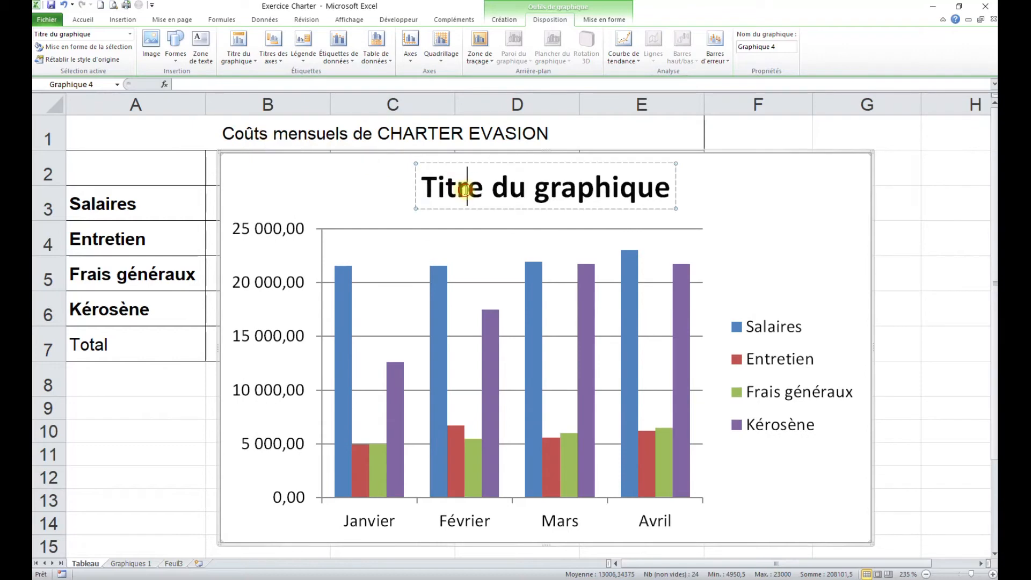
{"action": "triple_click", "coordinate": [465, 189]}
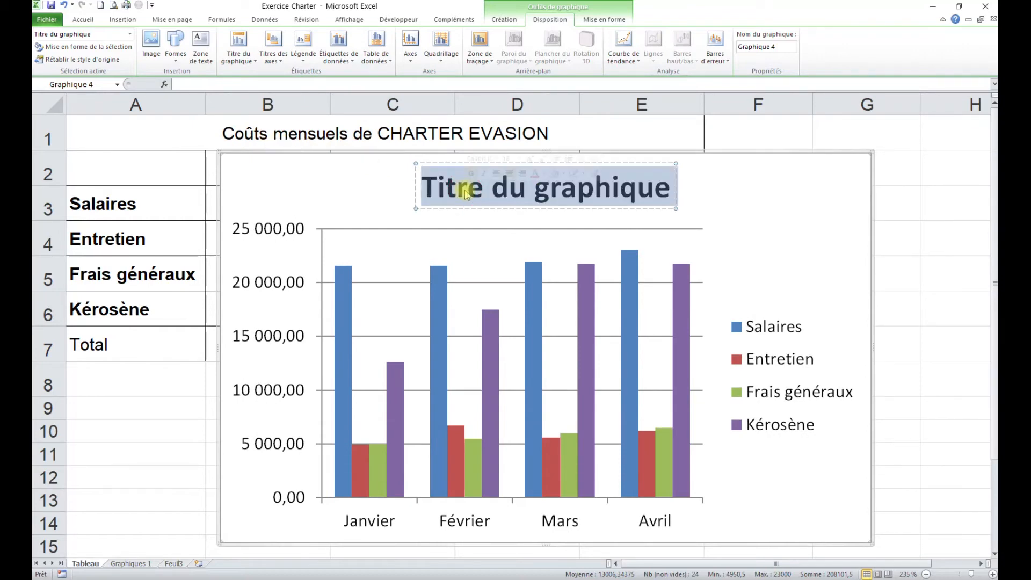
{"action": "type", "text": "Co"}
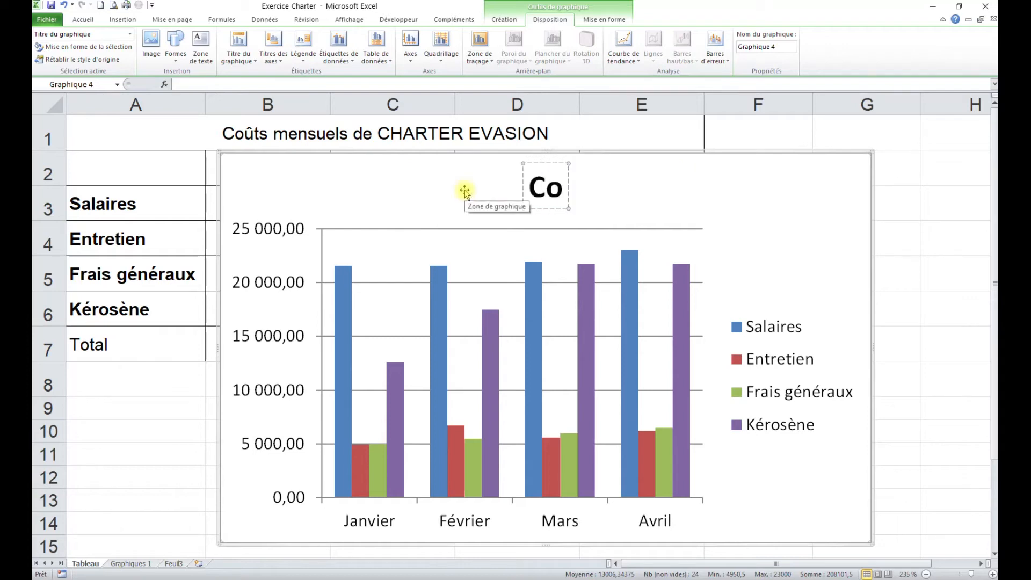
{"action": "type", "text": "ûts p"}
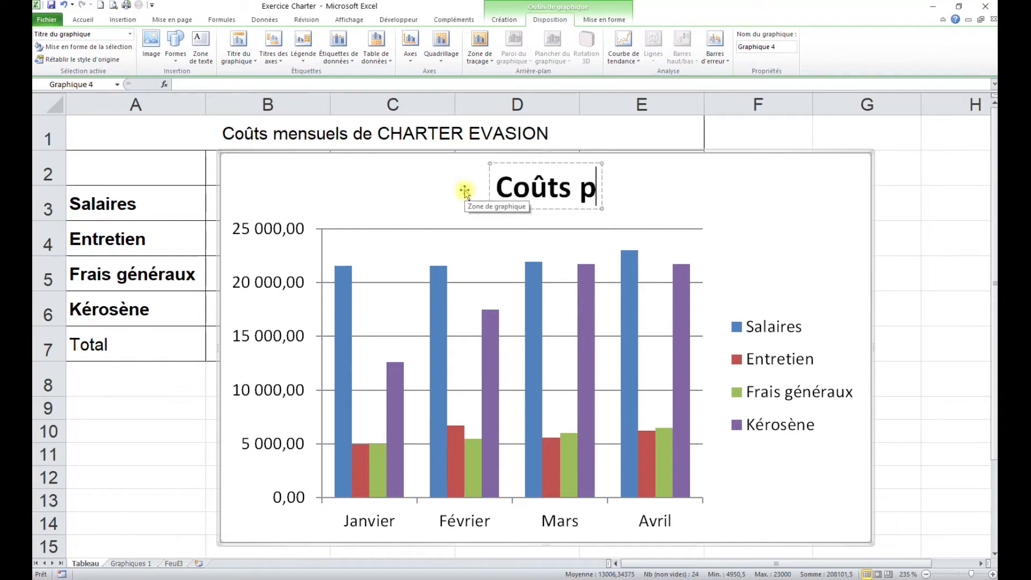
{"action": "type", "text": "ar mois"}
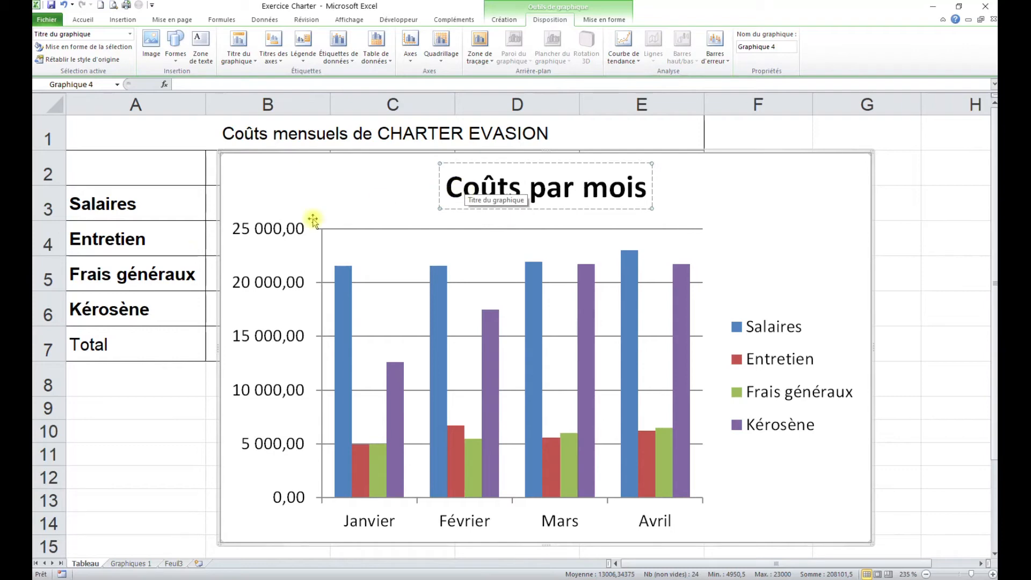
Set the number category of the chart's vertical axis to Général
{"action": "left_click", "coordinate": [300, 234]}
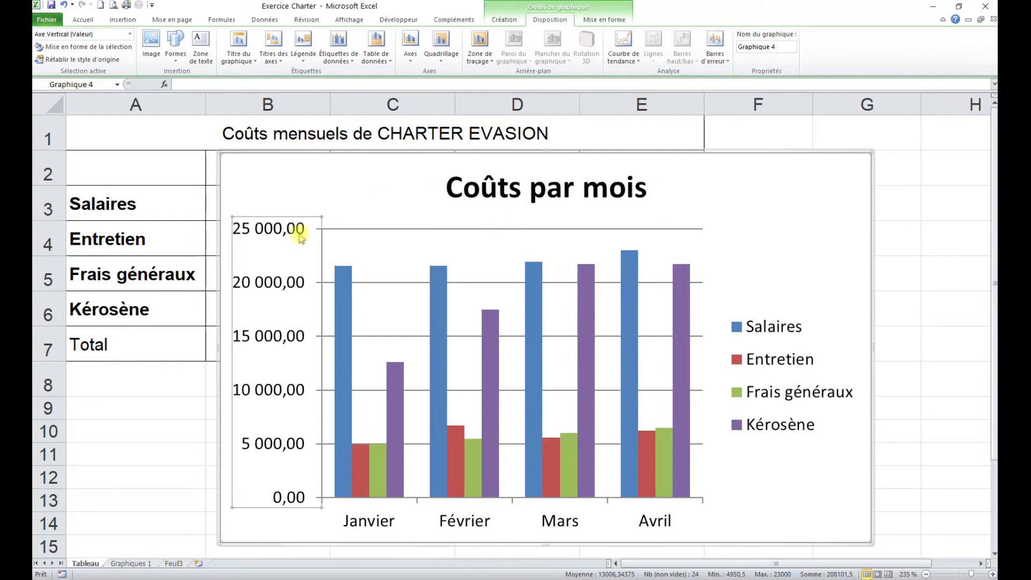
{"action": "right_click", "coordinate": [298, 236]}
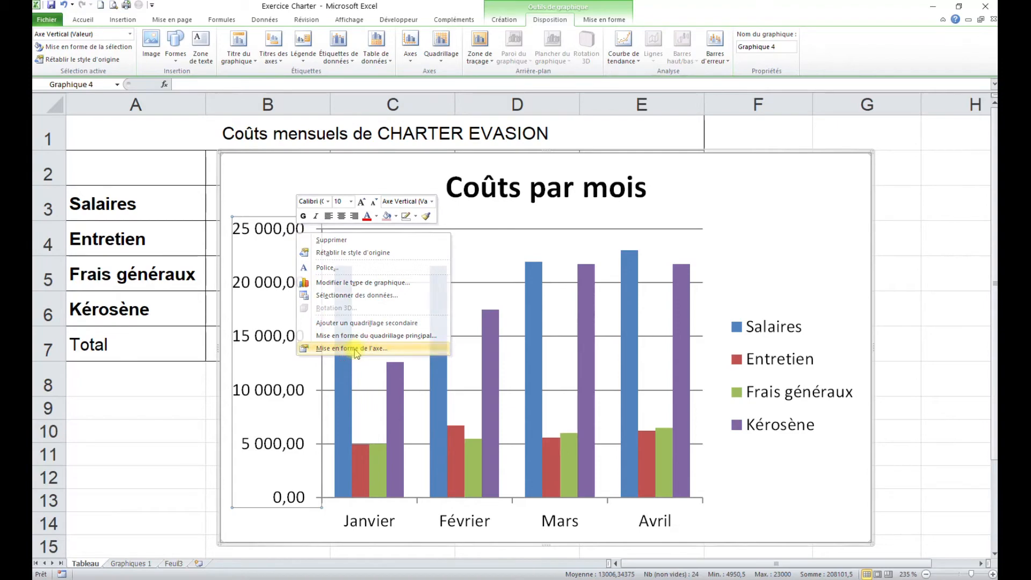
{"action": "left_click", "coordinate": [352, 347]}
{"action": "left_click", "coordinate": [132, 75]}
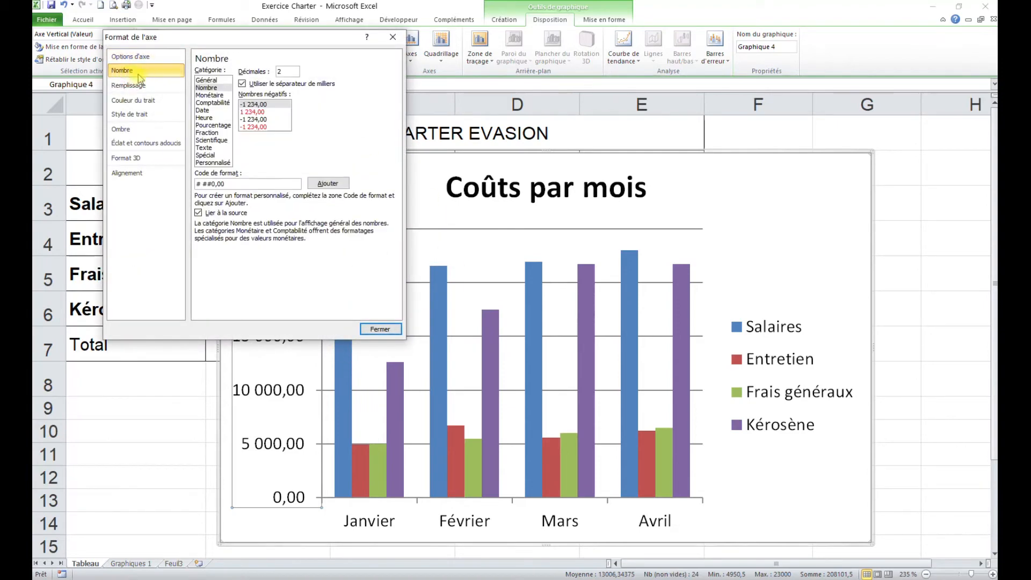
{"action": "left_click", "coordinate": [221, 81]}
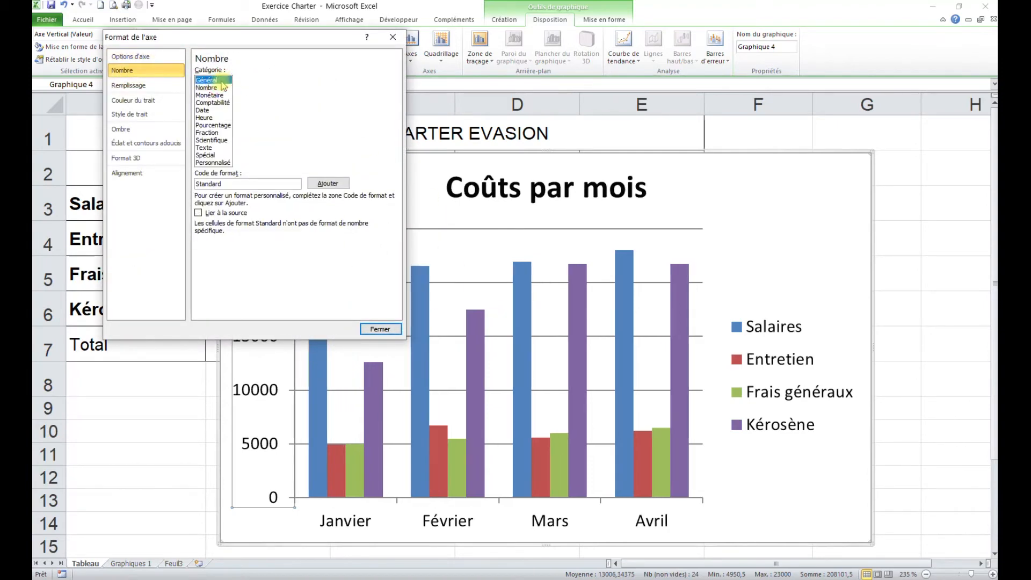
{"action": "left_click", "coordinate": [380, 329]}
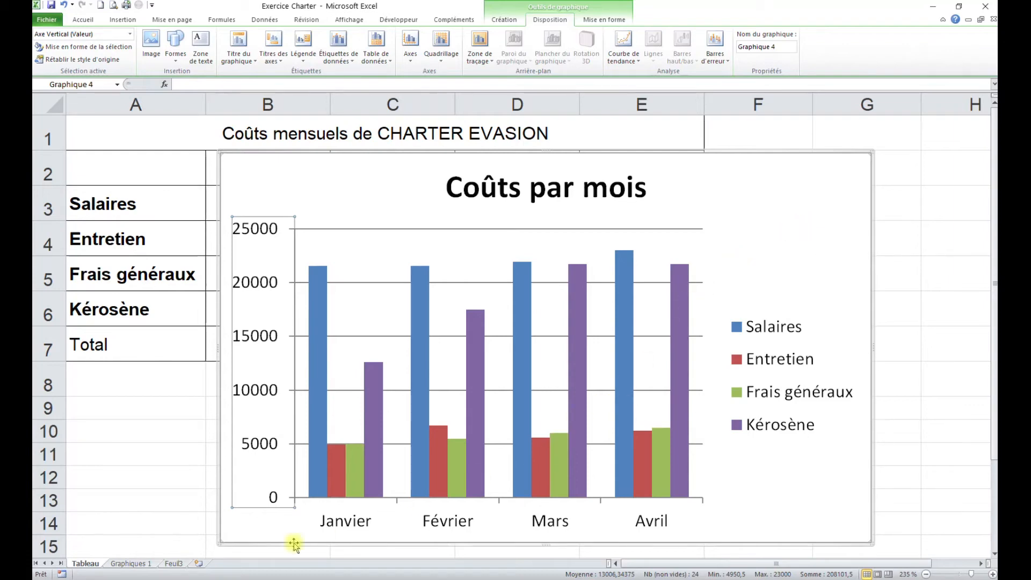
Rename the Feuil3 sheet as Graphiques 2 and move the Coûts par mois chart from Tableau to its cell A1
{"action": "left_click", "coordinate": [174, 563]}
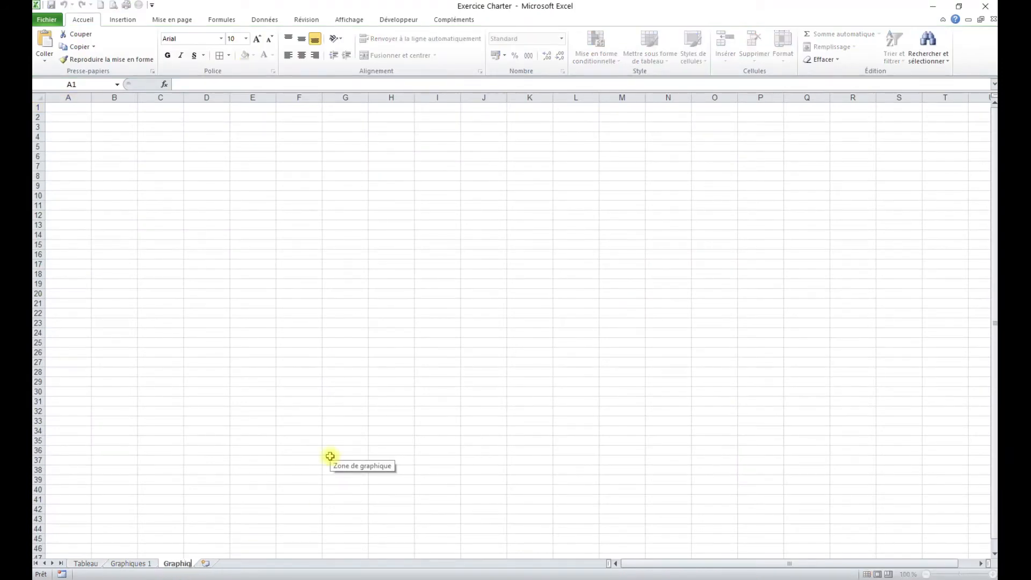
{"action": "type", "text": "2"}
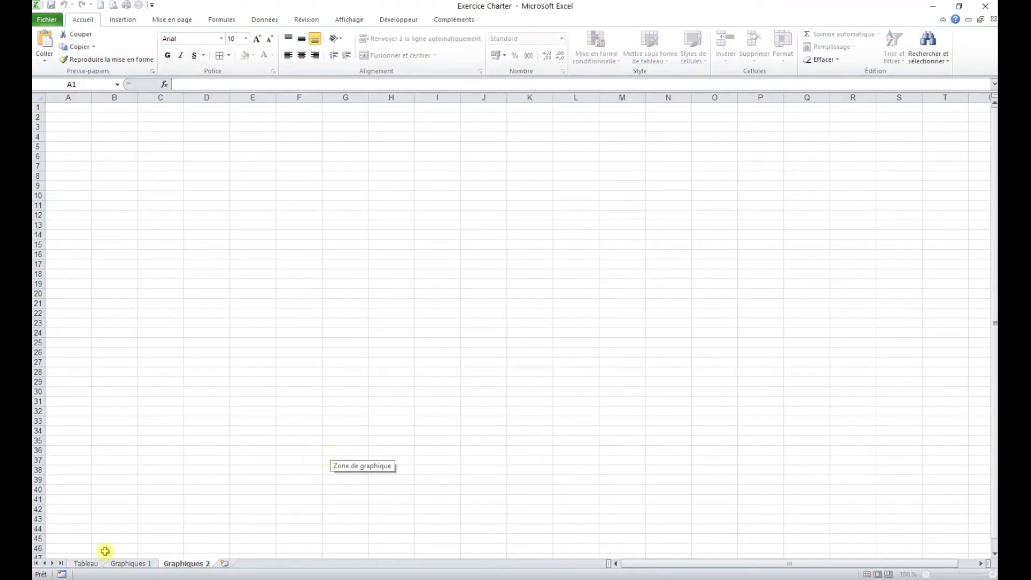
{"action": "left_click", "coordinate": [87, 563]}
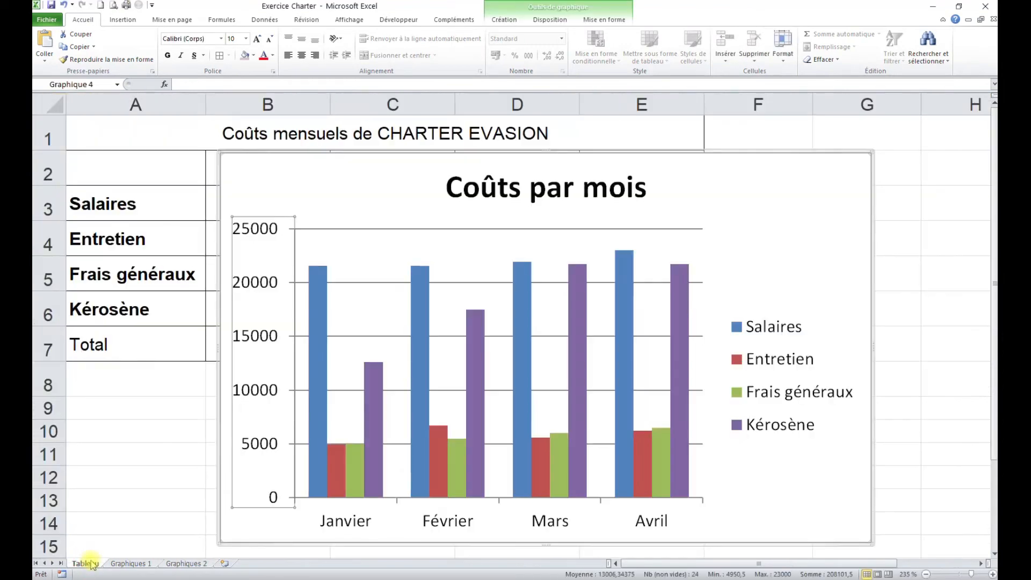
{"action": "right_click", "coordinate": [770, 207]}
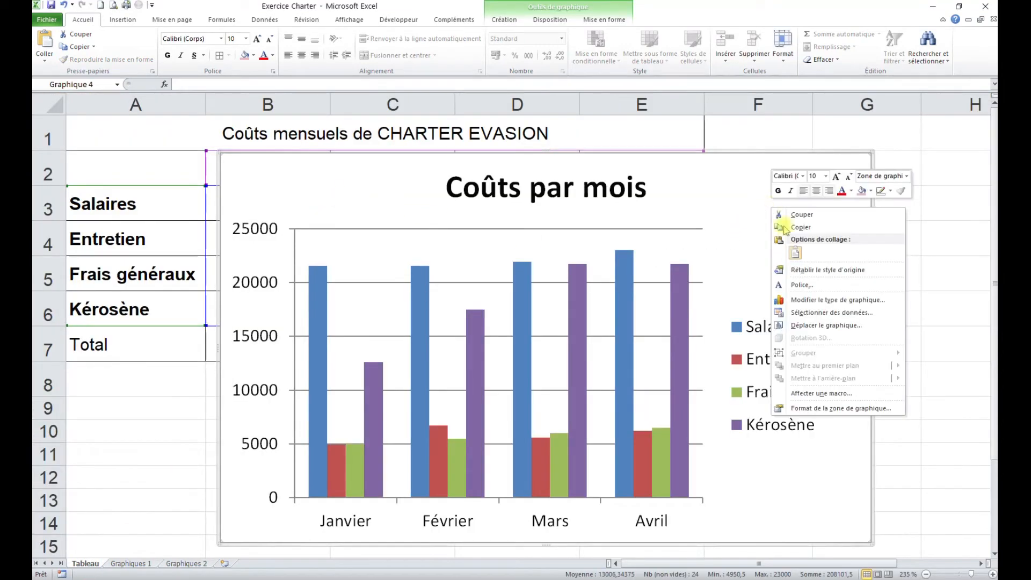
{"action": "left_click", "coordinate": [800, 212]}
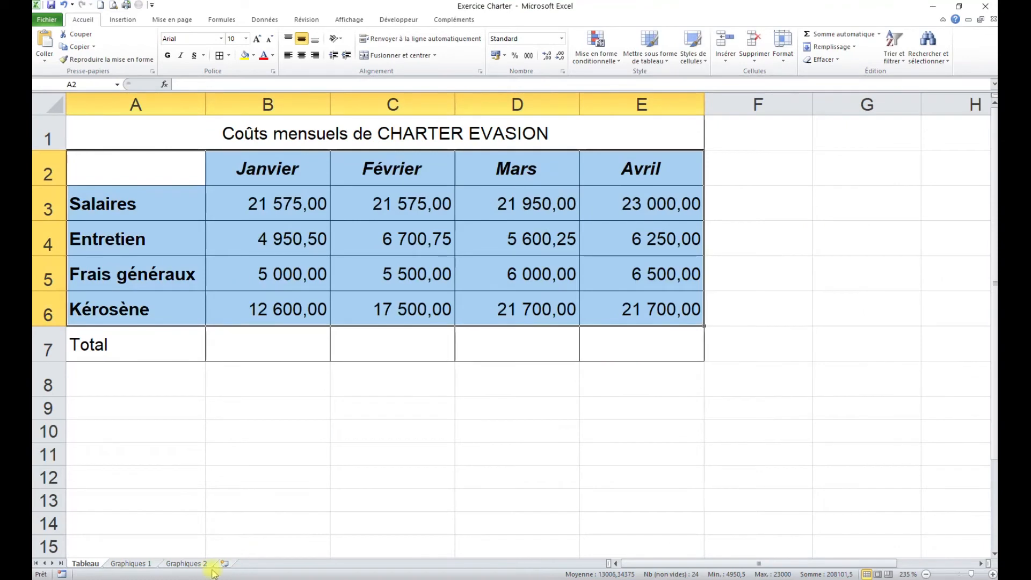
{"action": "left_click", "coordinate": [186, 563]}
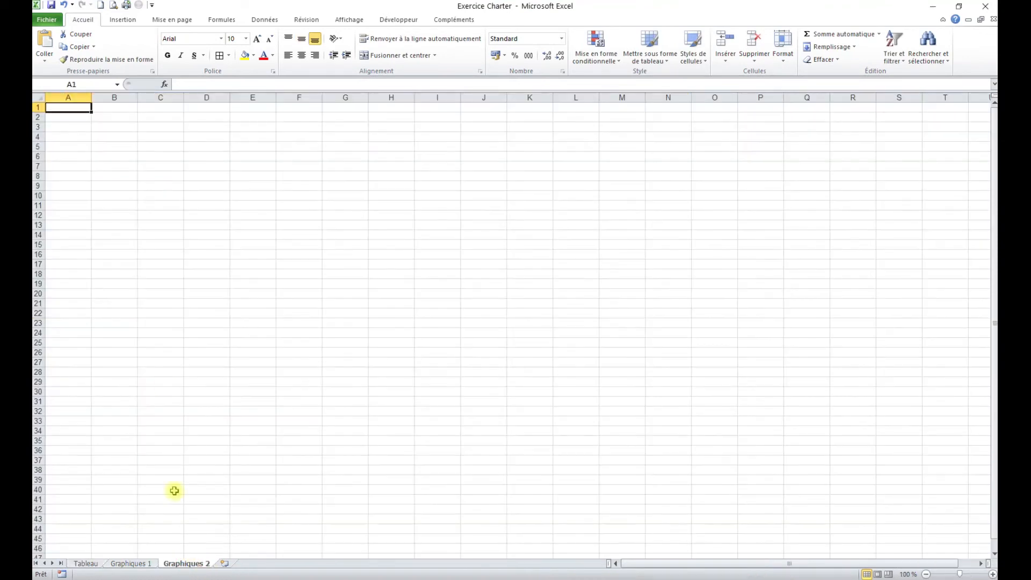
{"action": "right_click", "coordinate": [67, 113]}
{"action": "left_click", "coordinate": [102, 152]}
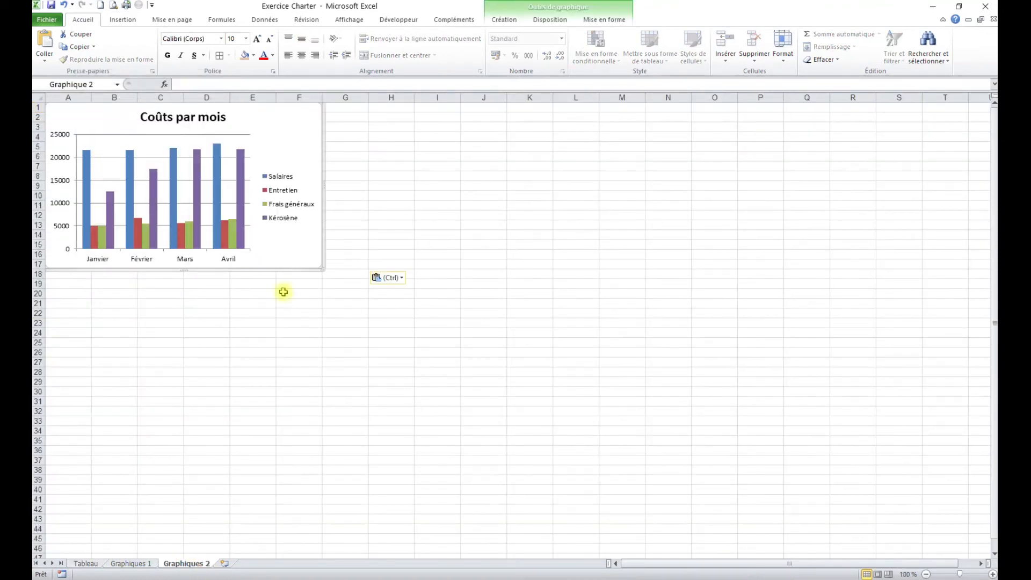
{"action": "left_click", "coordinate": [342, 362]}
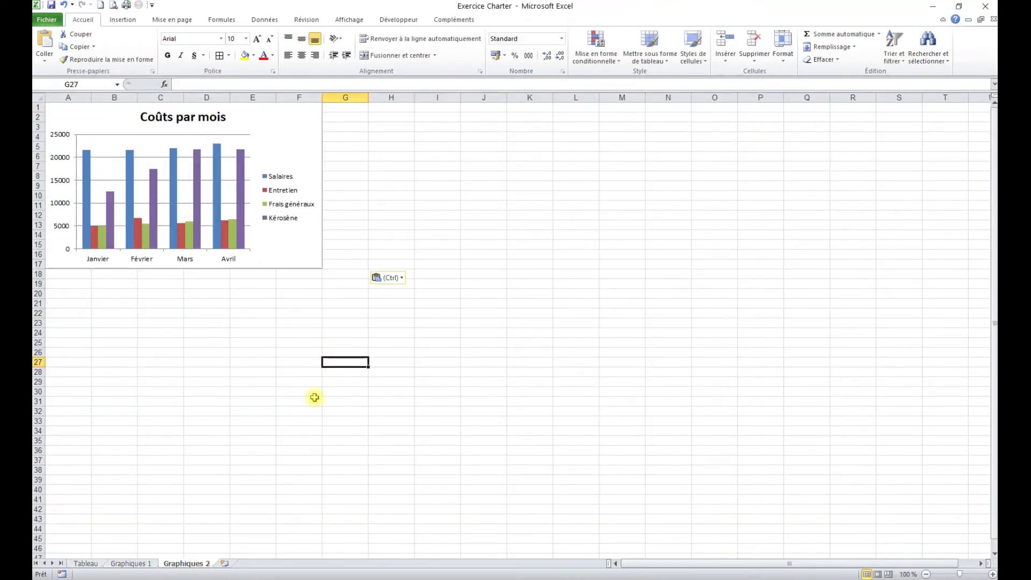
Insert a 2D clustered column chart from the selected cost table A2:E6 on the Tableau sheet
{"action": "left_click", "coordinate": [86, 563]}
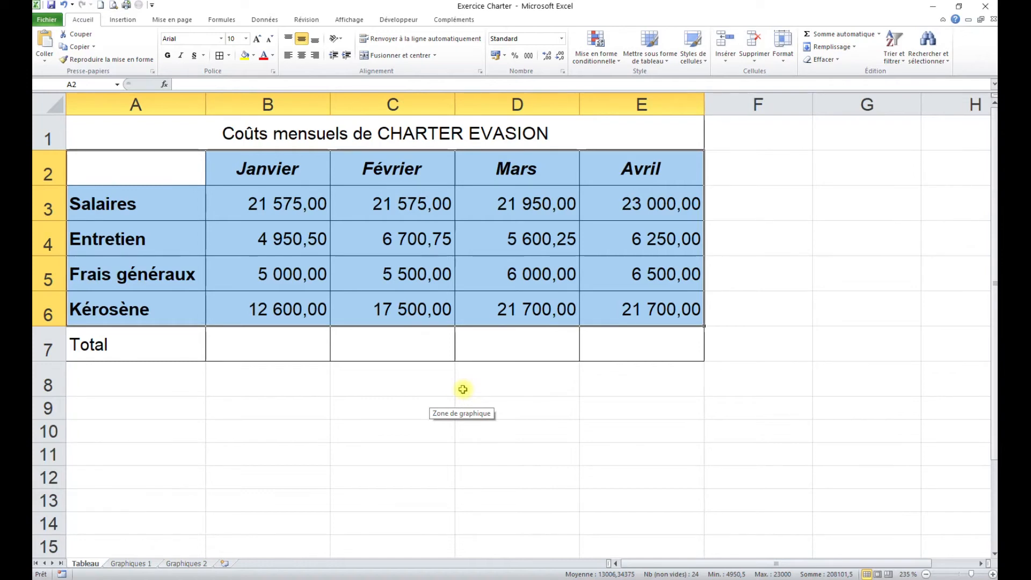
{"action": "left_click", "coordinate": [128, 23]}
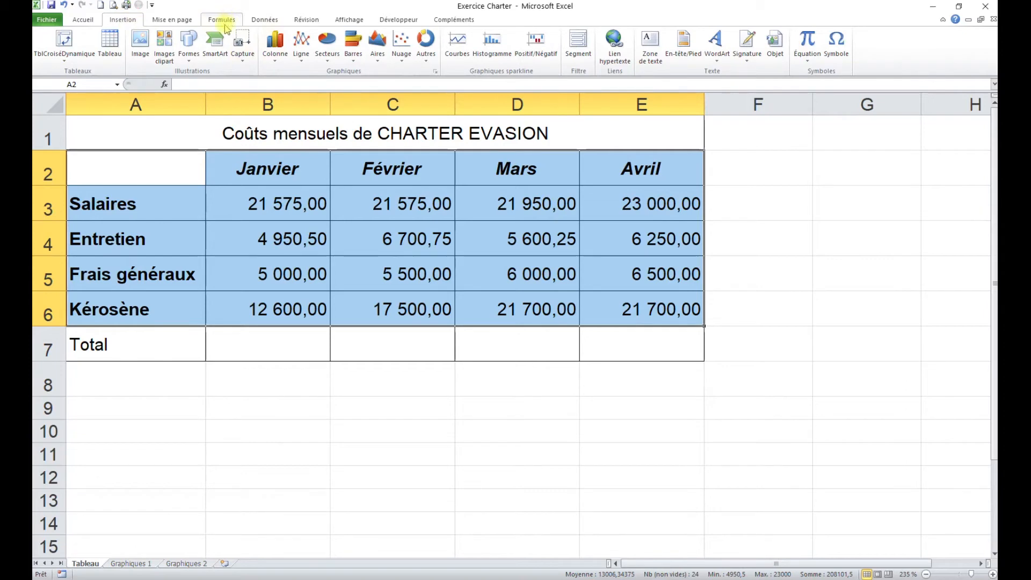
{"action": "left_click", "coordinate": [275, 46]}
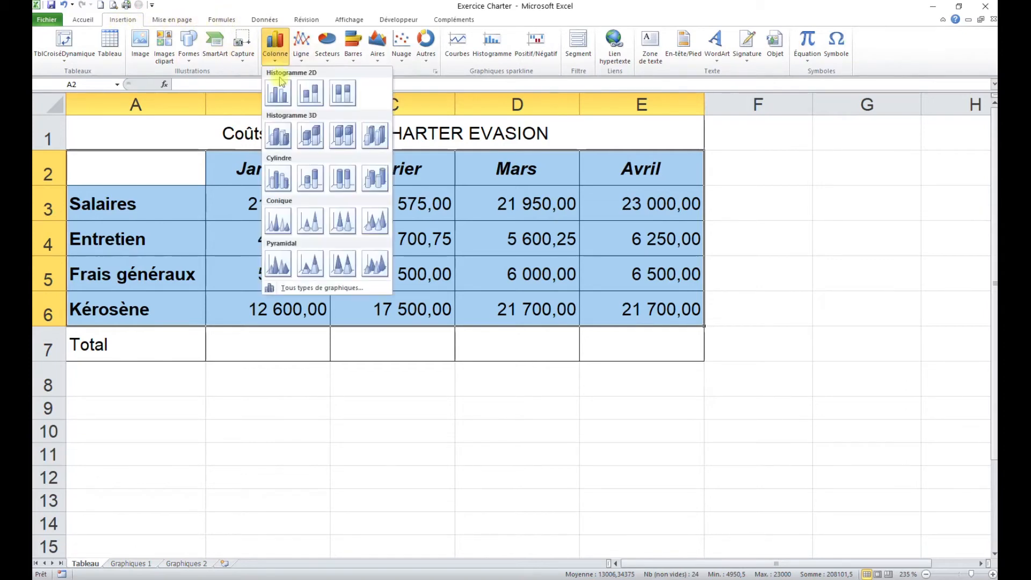
{"action": "left_click", "coordinate": [283, 105]}
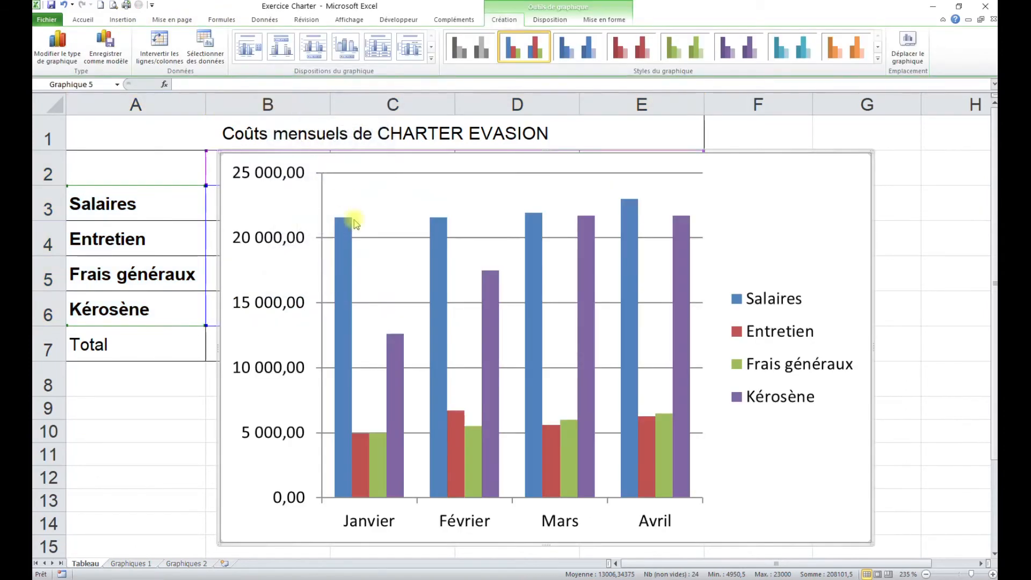
Set the number category of the new column chart's vertical axis to Général
{"action": "left_click", "coordinate": [280, 237]}
{"action": "right_click", "coordinate": [283, 239]}
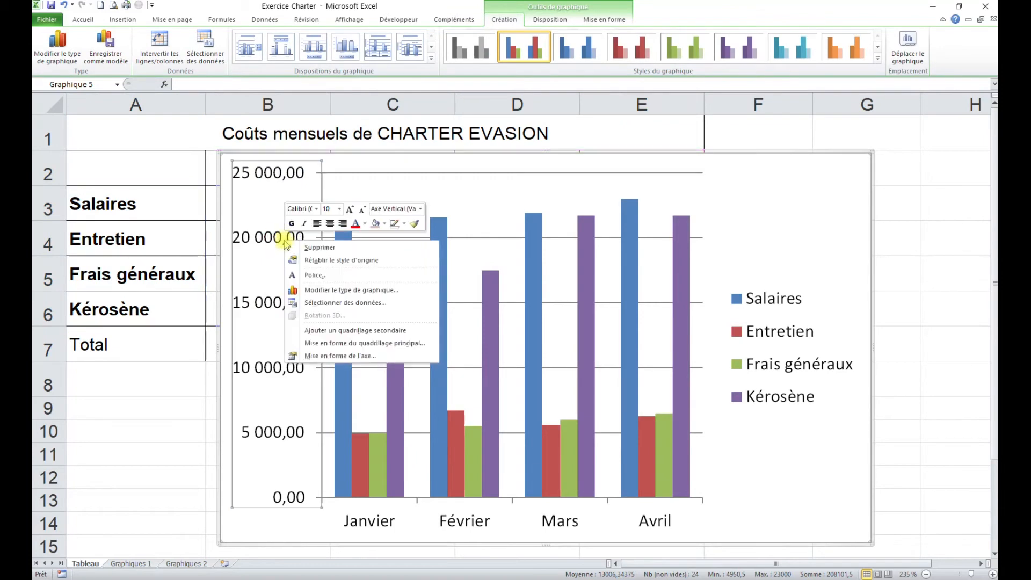
{"action": "left_click", "coordinate": [348, 355]}
{"action": "left_click", "coordinate": [126, 70]}
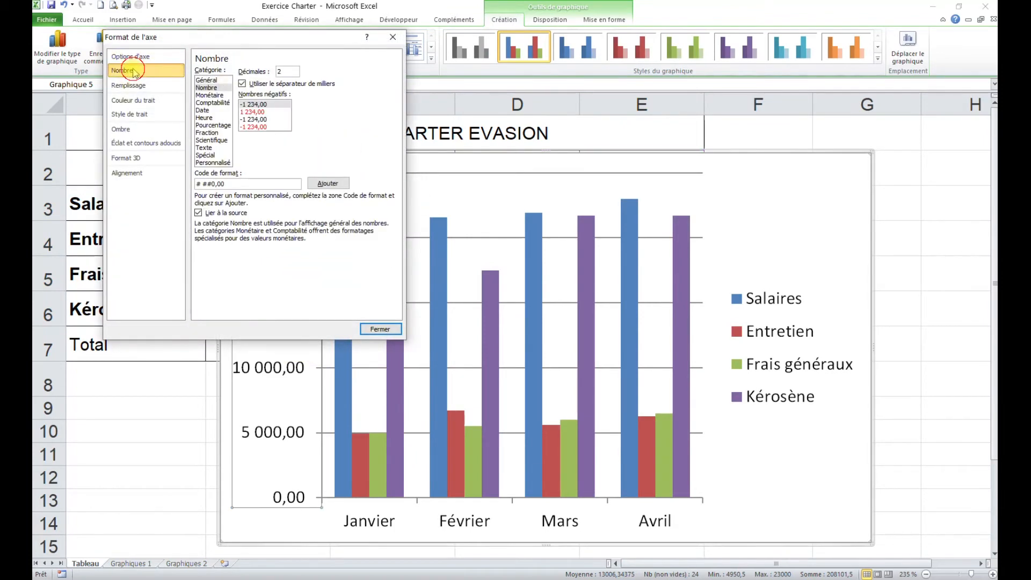
{"action": "left_click", "coordinate": [223, 80]}
{"action": "left_click", "coordinate": [380, 330]}
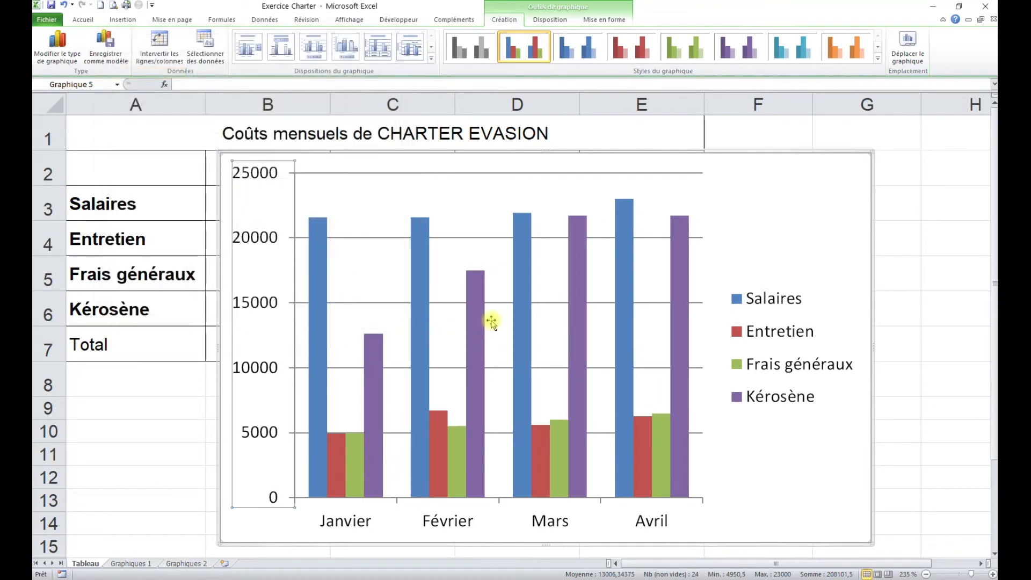
Add a title above the new column chart reading "Coûts par catégories"
{"action": "left_click", "coordinate": [557, 26]}
{"action": "left_click", "coordinate": [239, 53]}
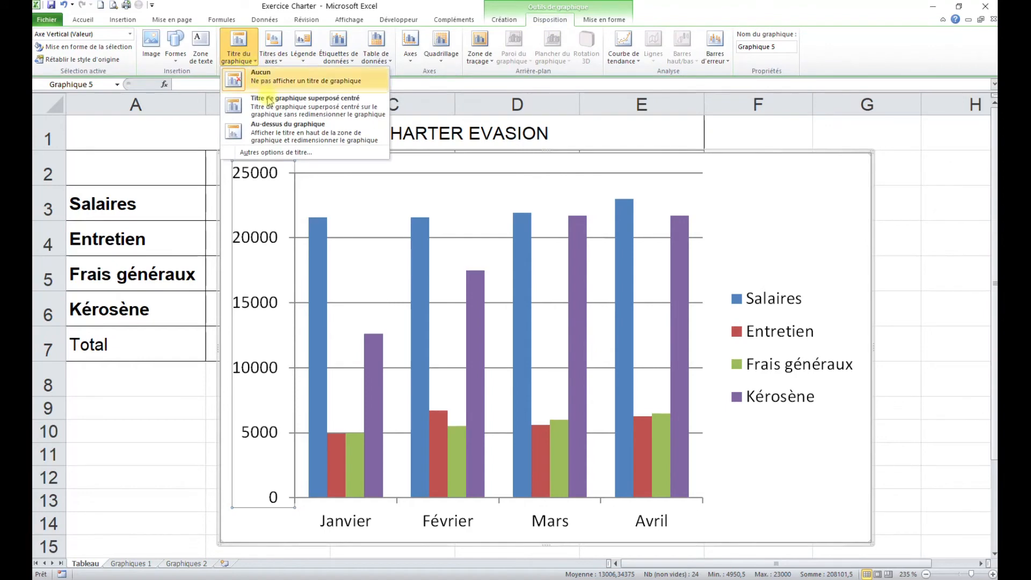
{"action": "left_click", "coordinate": [300, 142]}
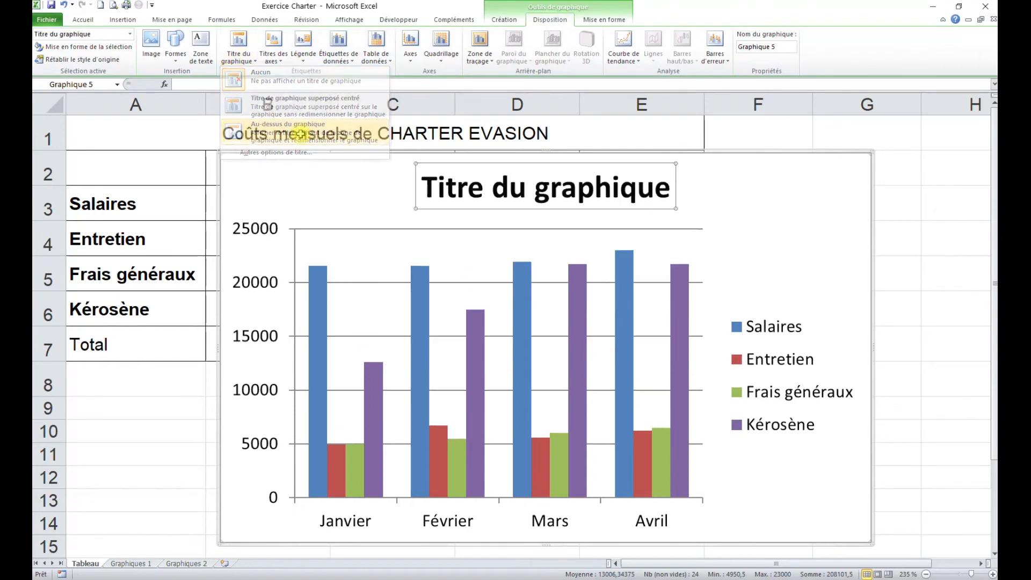
{"action": "double_click", "coordinate": [467, 193]}
{"action": "left_click", "coordinate": [467, 193]}
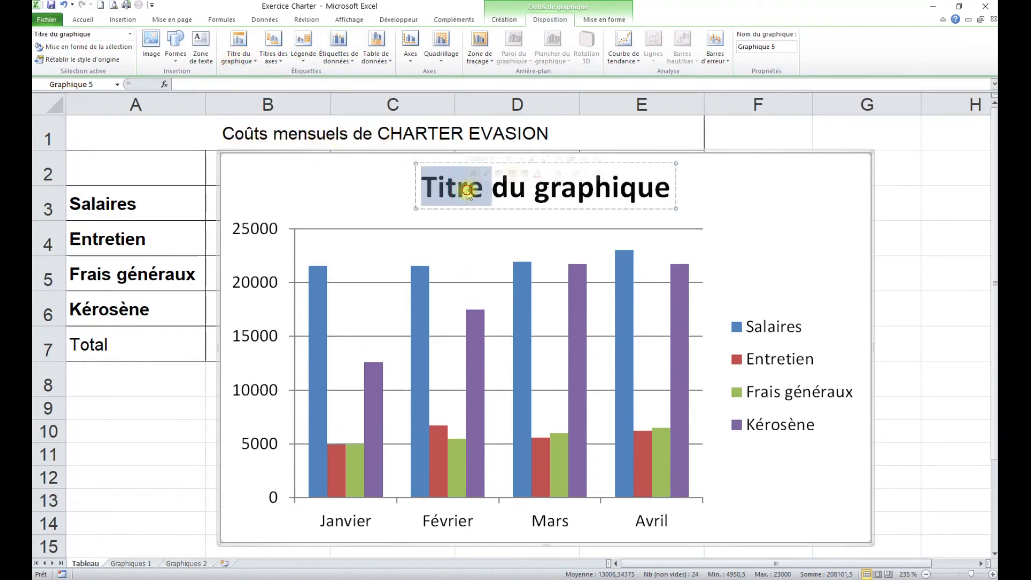
{"action": "triple_click", "coordinate": [468, 194]}
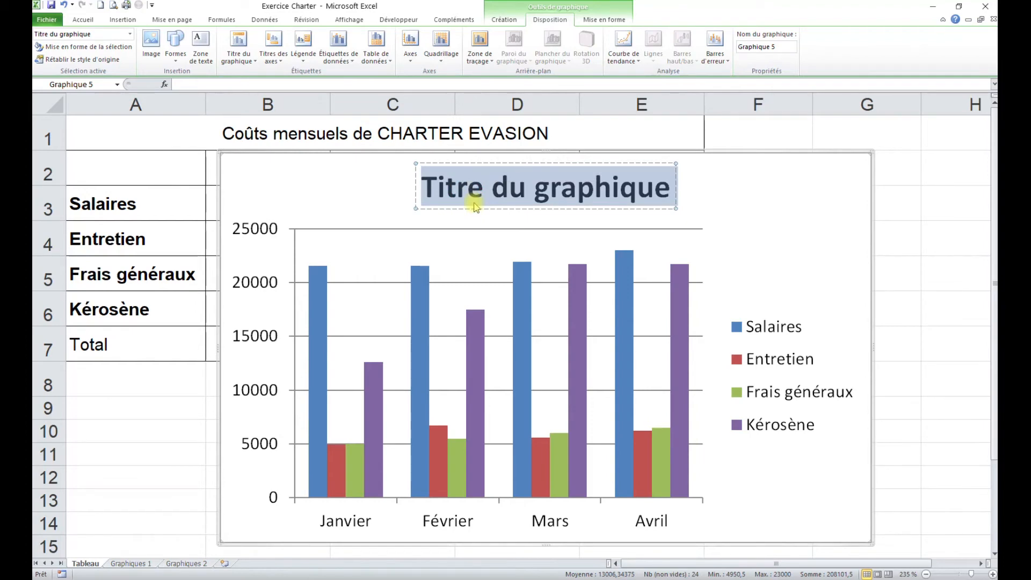
{"action": "type", "text": "Co"}
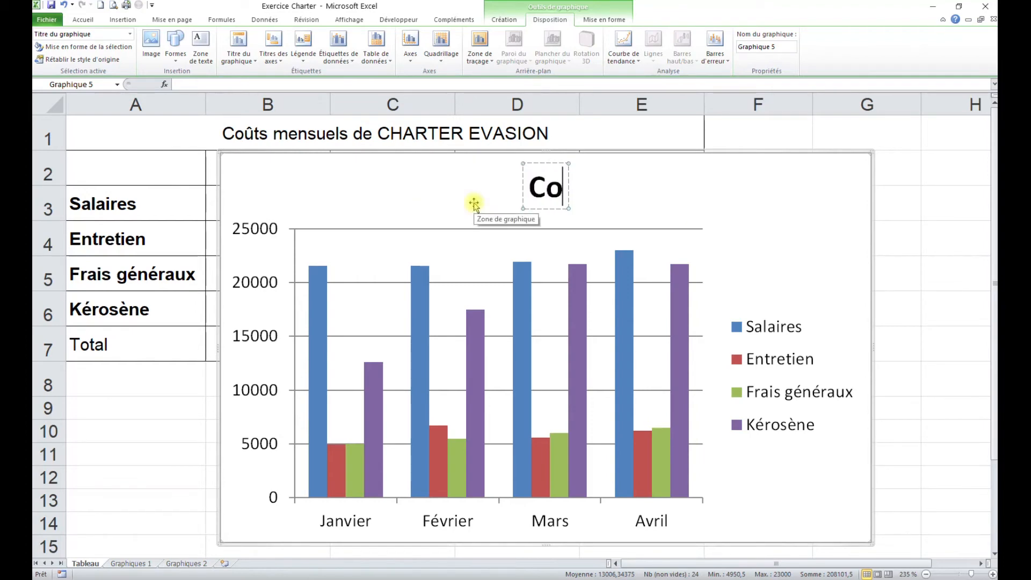
{"action": "type", "text": "ûts par catégo"}
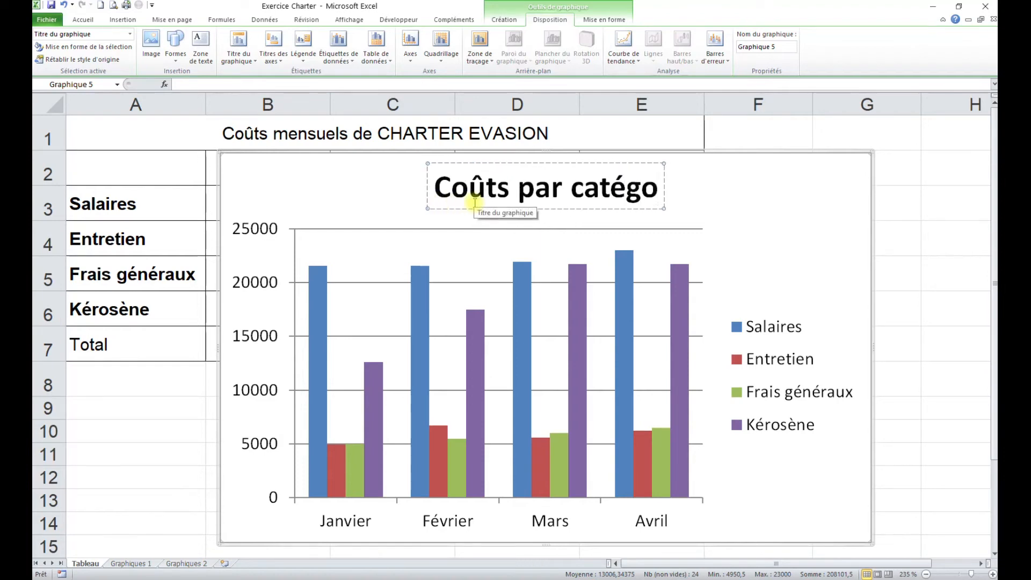
{"action": "type", "text": "ries"}
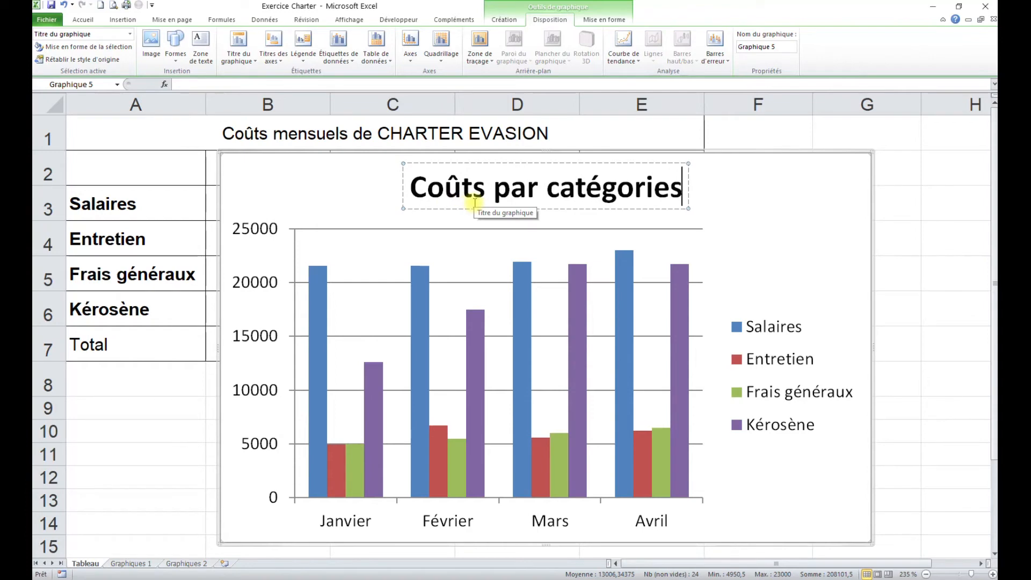
{"action": "left_click", "coordinate": [829, 224]}
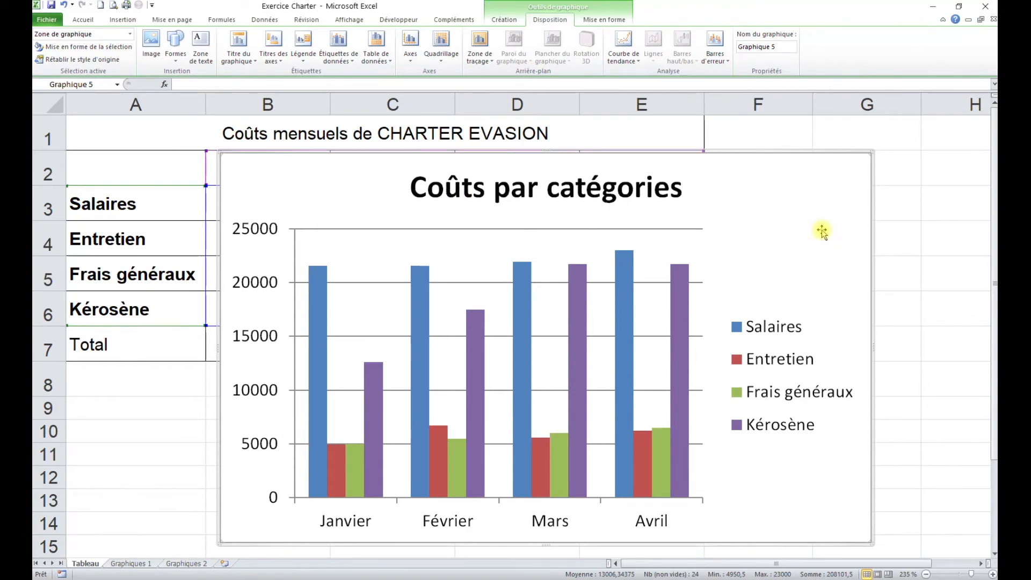
Move the Coûts par catégories chart from Tableau to cell A18 of Graphiques 2, directly below the Coûts par mois chart
{"action": "key", "text": "ctrl+x"}
{"action": "left_click", "coordinate": [195, 563]}
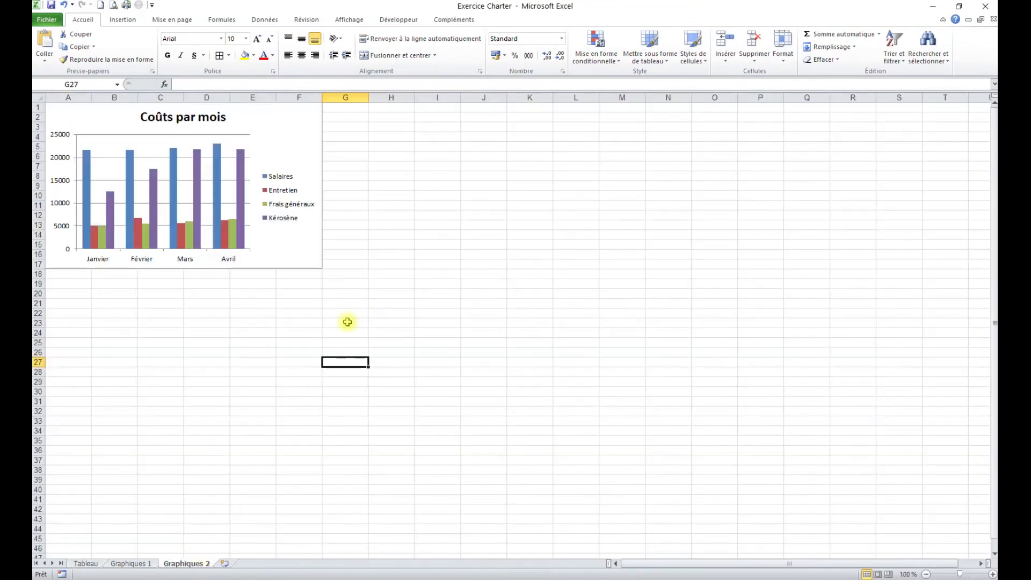
{"action": "left_click", "coordinate": [57, 278]}
{"action": "key", "text": "ctrl+v"}
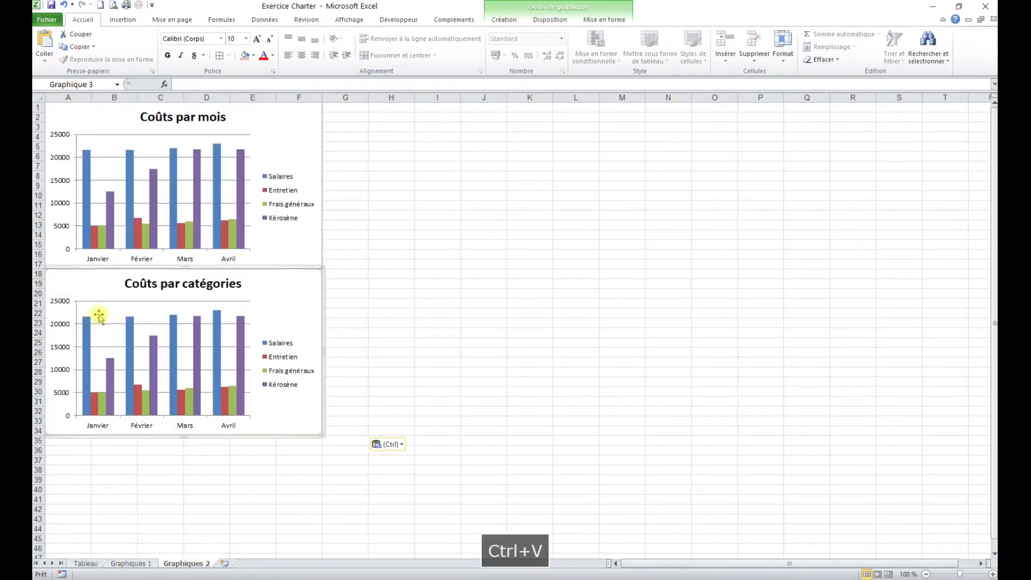
{"action": "left_click", "coordinate": [391, 330]}
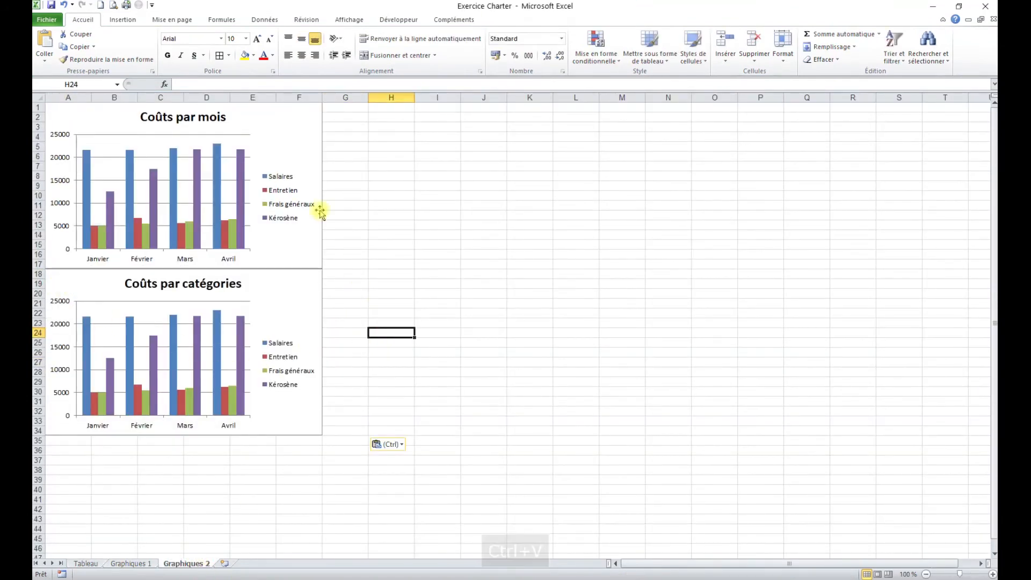
Switch the rows and columns of the Coûts par catégories chart so the cost categories form its horizontal axis
{"action": "left_click", "coordinate": [297, 322]}
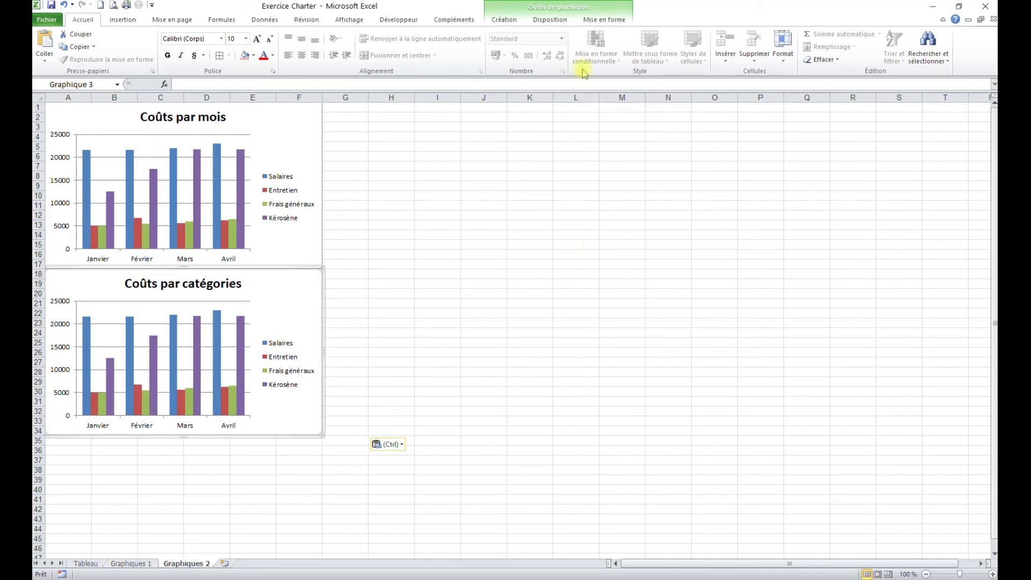
{"action": "left_click", "coordinate": [505, 20]}
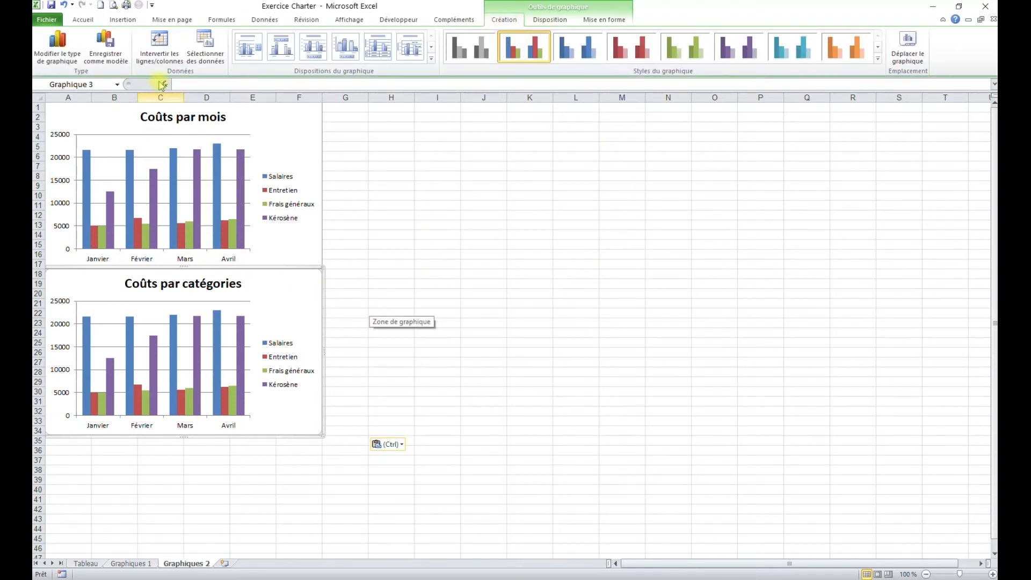
{"action": "left_click", "coordinate": [158, 51]}
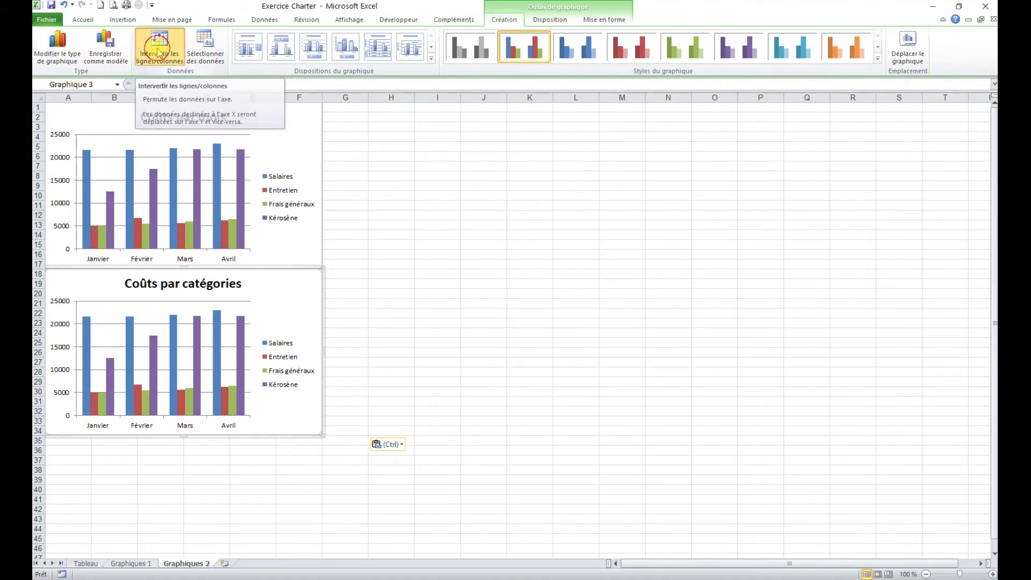
{"action": "left_click", "coordinate": [433, 306]}
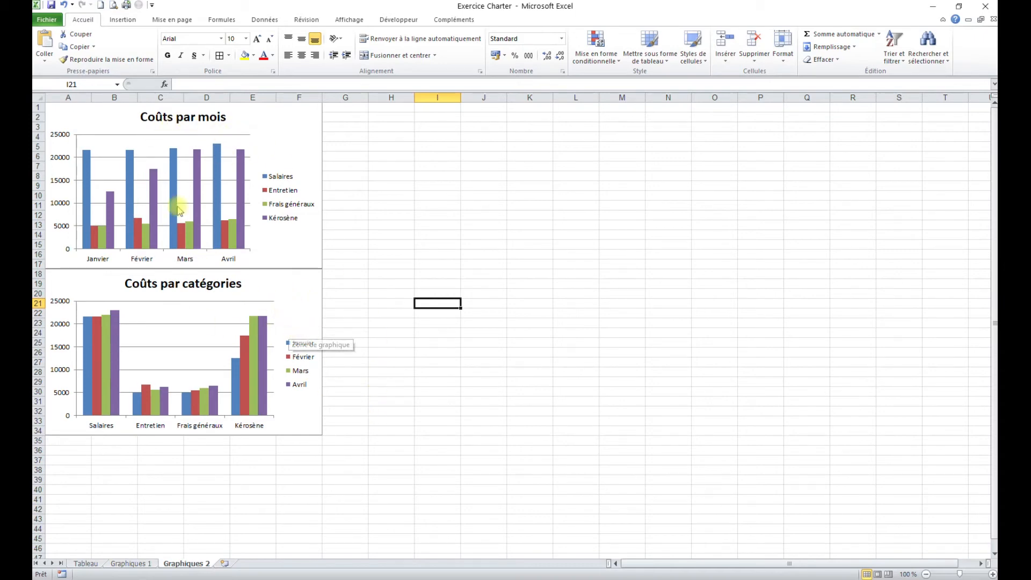
{"action": "key", "text": "F9"}
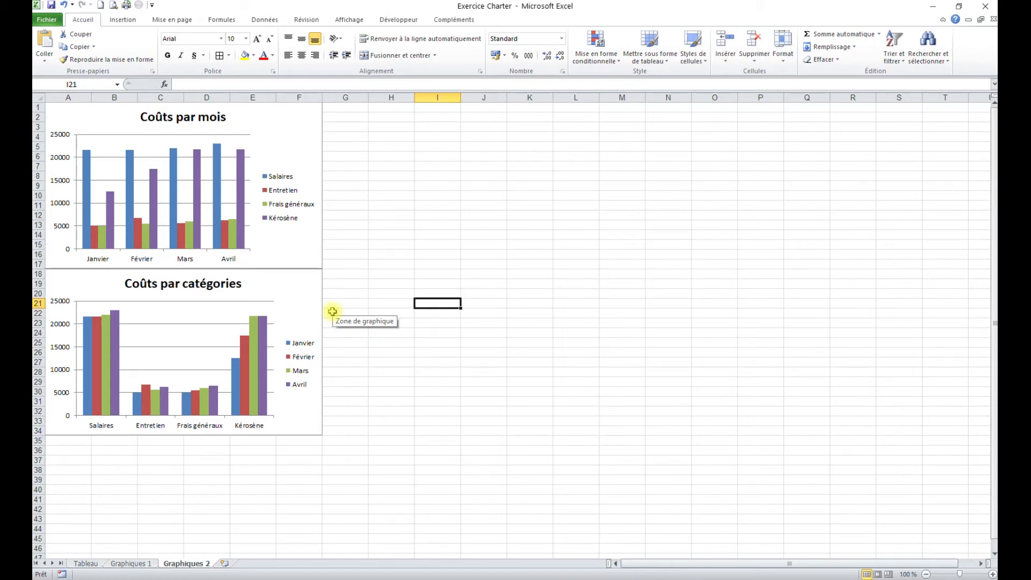
Try switching rows and columns on a copy of the Coûts par mois chart placed over columns H to M, and delete the copy
{"action": "left_click", "coordinate": [299, 139]}
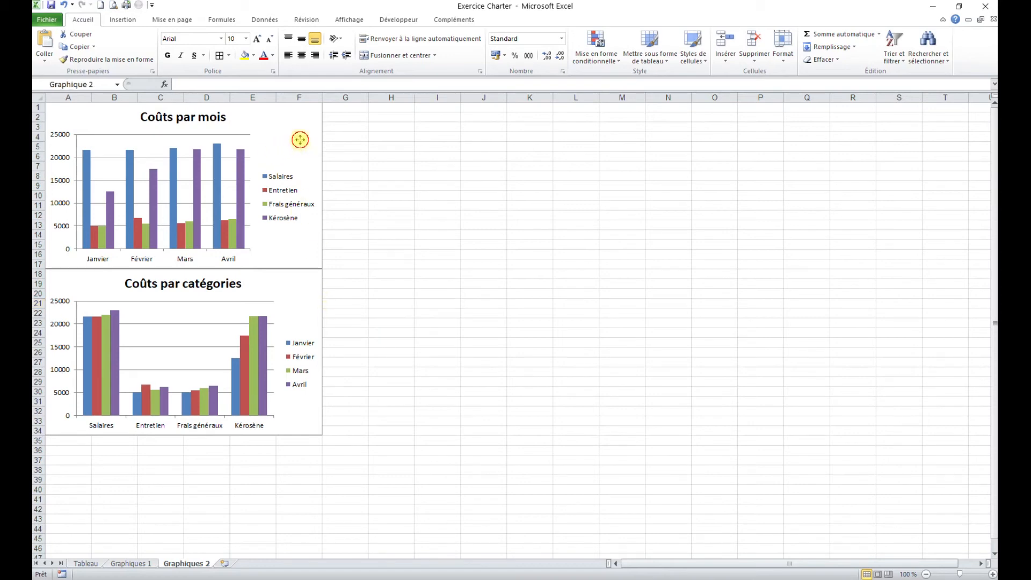
{"action": "left_click_drag", "start_coordinate": [287, 133], "coordinate": [611, 176]}
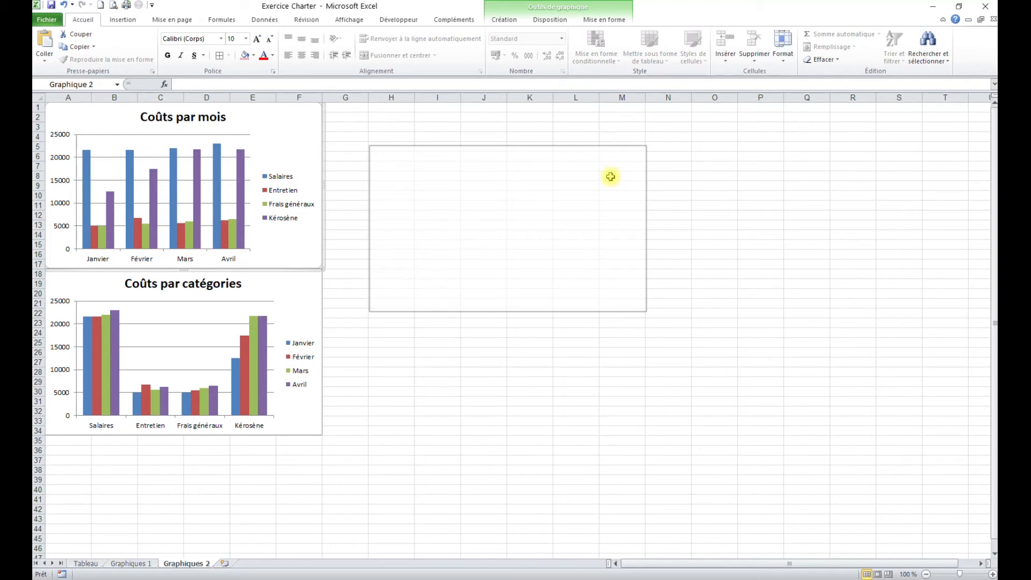
{"action": "left_click_drag", "start_coordinate": [610, 176], "coordinate": [611, 176]}
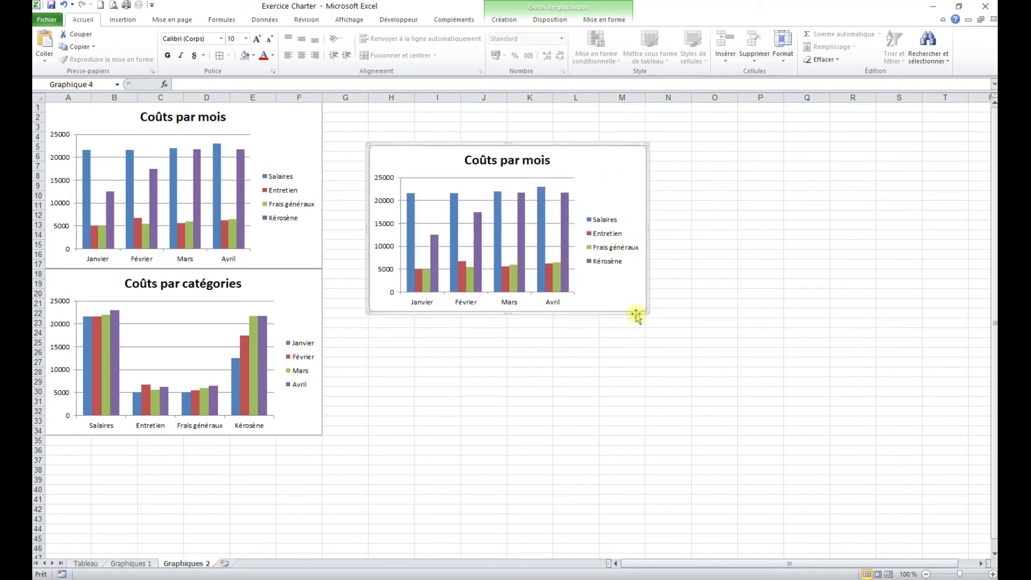
{"action": "left_click", "coordinate": [504, 20]}
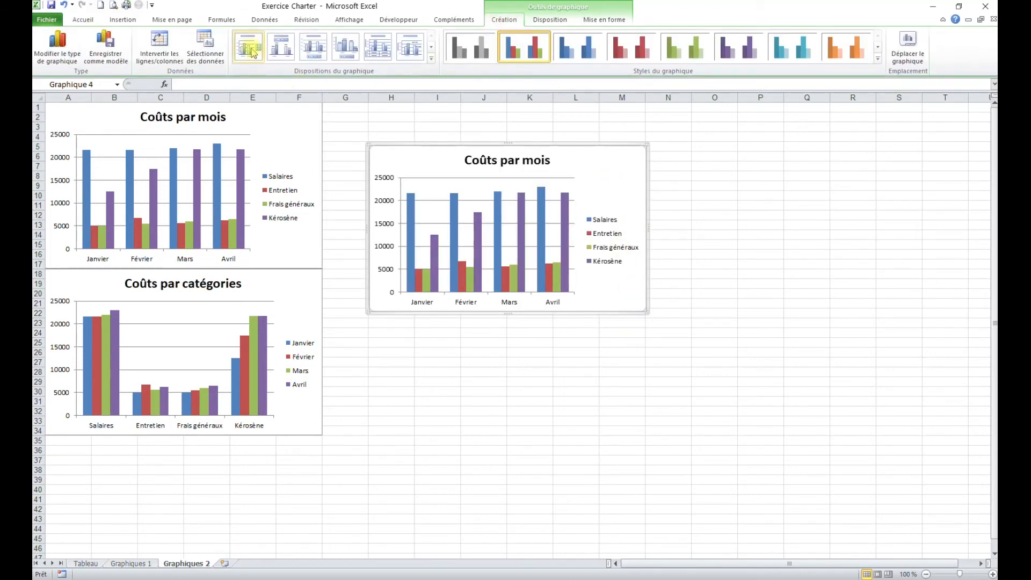
{"action": "left_click", "coordinate": [159, 46]}
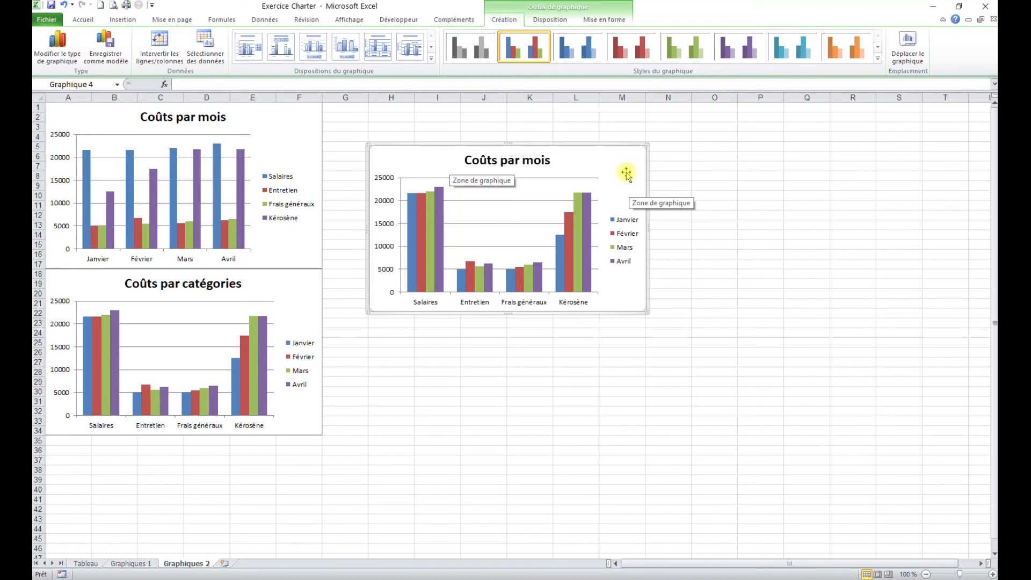
{"action": "key", "text": "Delete"}
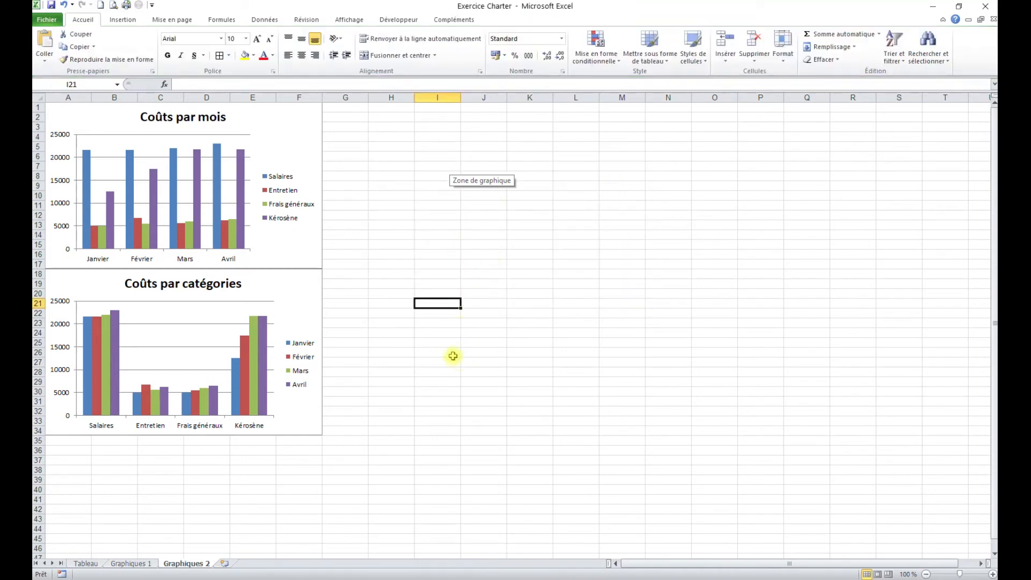
Insert a 2D stacked column chart from the selected cost table A2:E6 on the Tableau sheet
{"action": "left_click", "coordinate": [86, 563]}
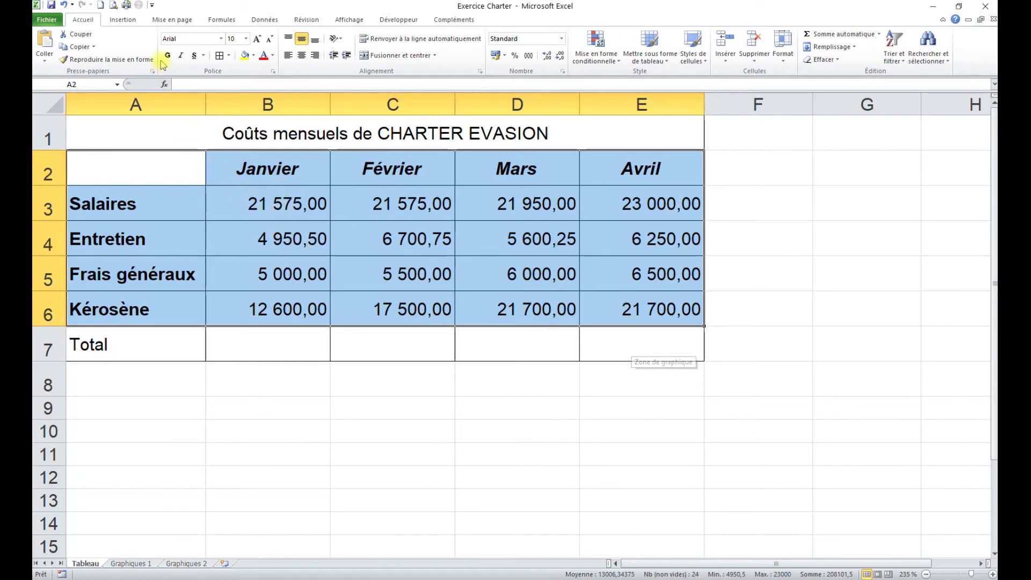
{"action": "left_click", "coordinate": [123, 20]}
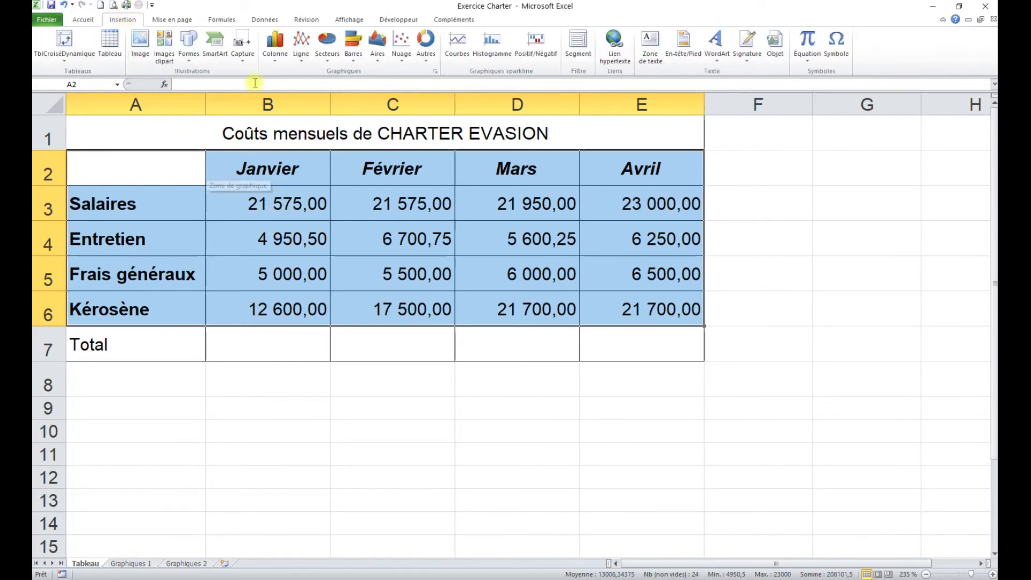
{"action": "left_click", "coordinate": [276, 54]}
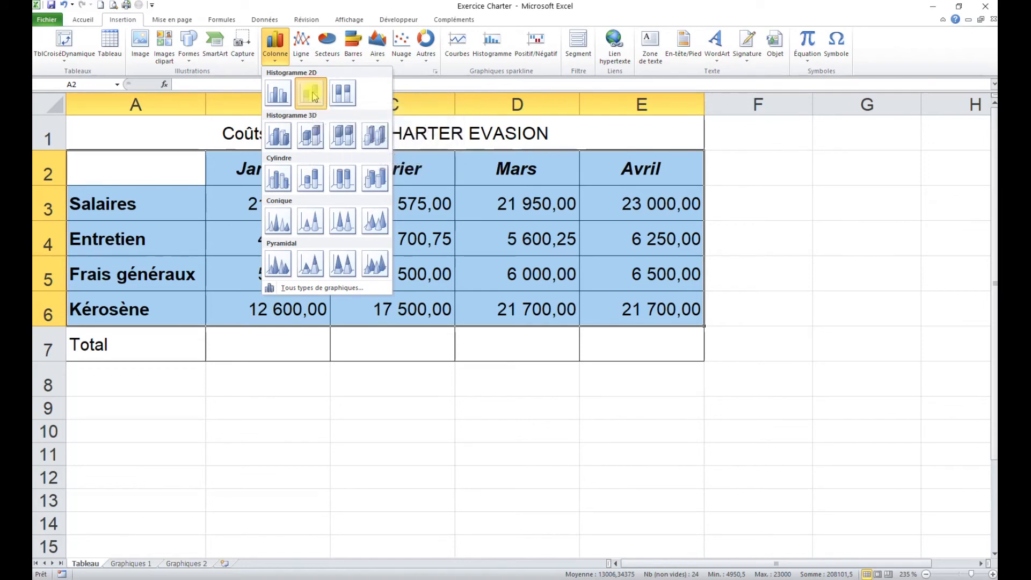
{"action": "left_click", "coordinate": [312, 94]}
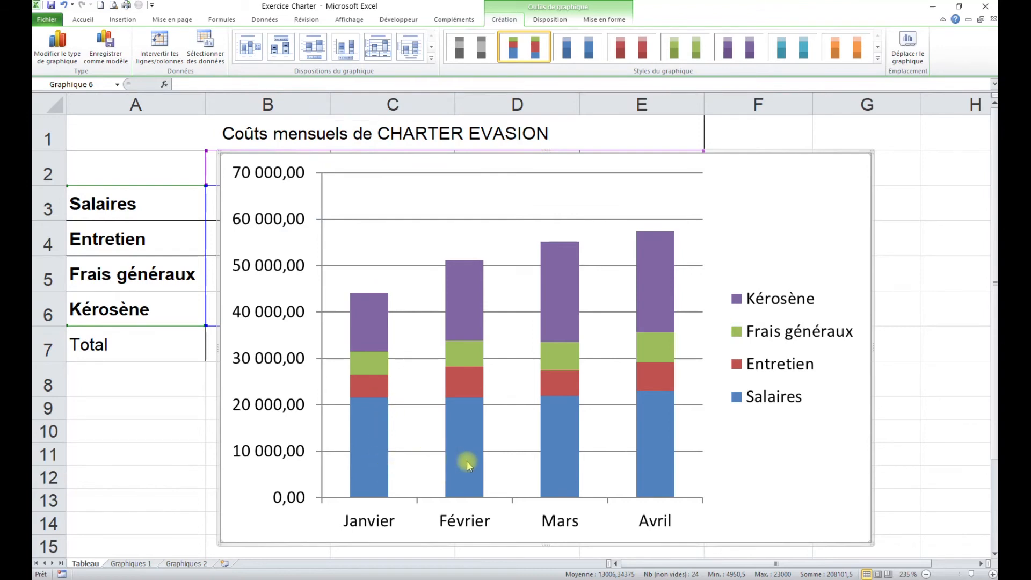
{"action": "mouse_move", "coordinate": [385, 473]}
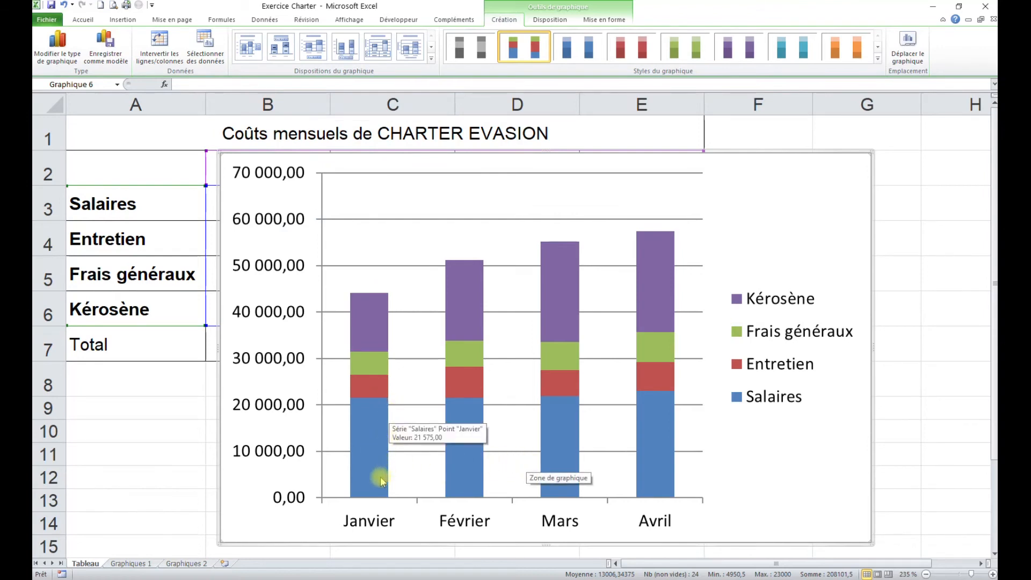
{"action": "mouse_move", "coordinate": [365, 396]}
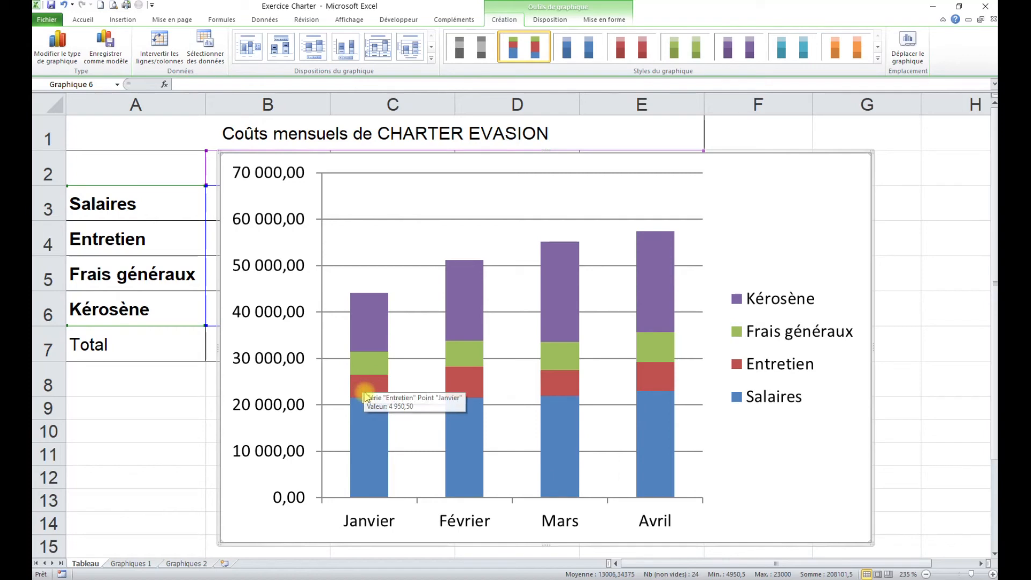
Change the number format of the stacked chart's vertical axis to Général
{"action": "mouse_move", "coordinate": [363, 328]}
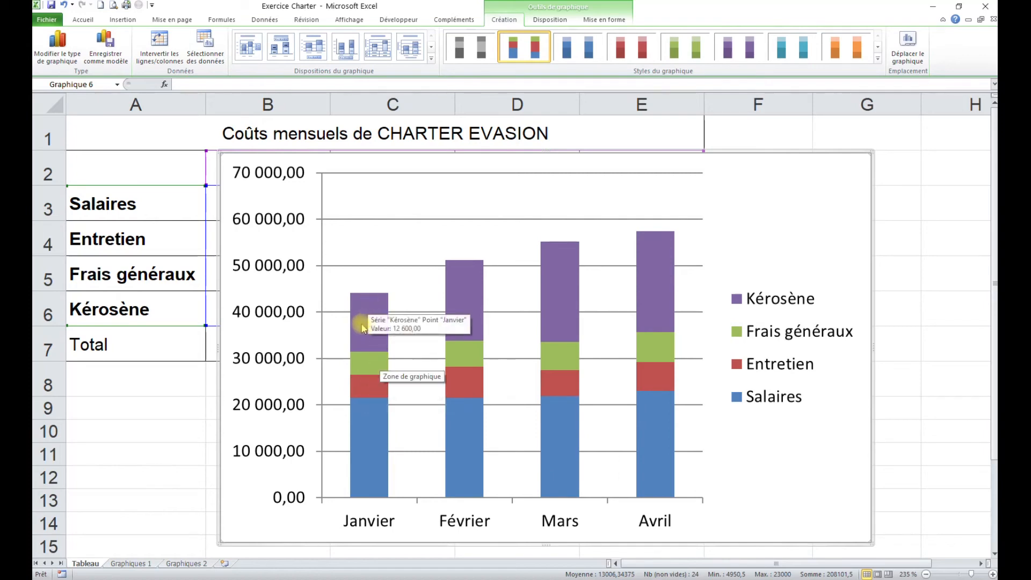
{"action": "left_click", "coordinate": [280, 220]}
{"action": "right_click", "coordinate": [282, 221]}
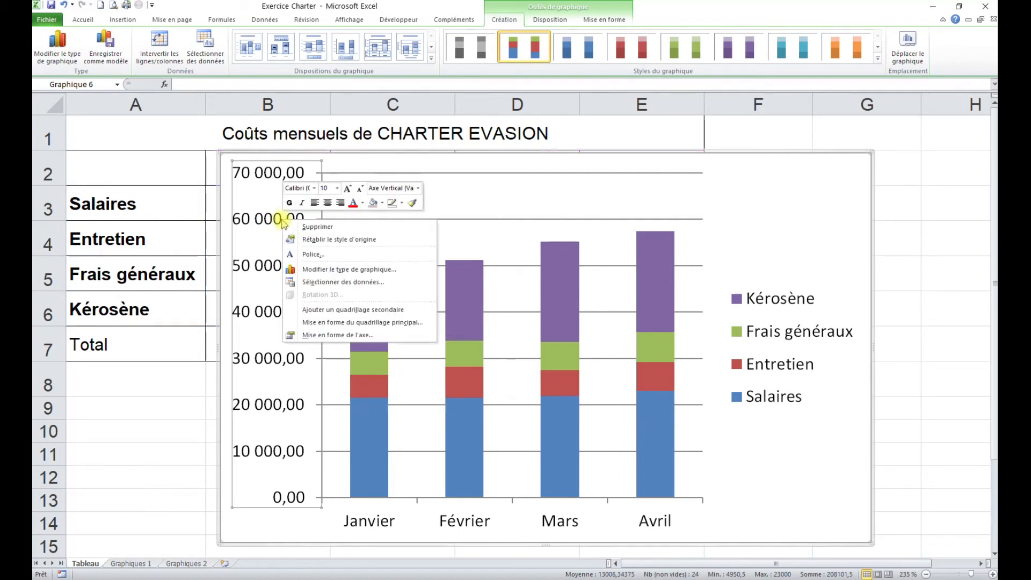
{"action": "left_click", "coordinate": [370, 335]}
{"action": "left_click", "coordinate": [127, 71]}
{"action": "left_click", "coordinate": [206, 80]}
{"action": "left_click", "coordinate": [382, 330]}
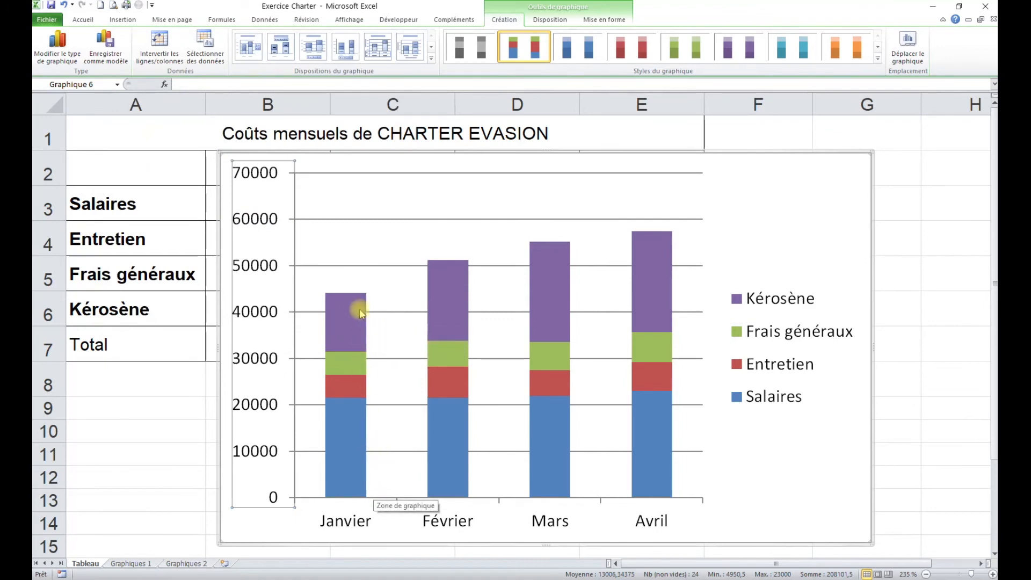
Add data labels to the Kérosène, Frais généraux, Entretien and Salaires series of the stacked column chart
{"action": "left_click", "coordinate": [346, 316]}
{"action": "right_click", "coordinate": [345, 316]}
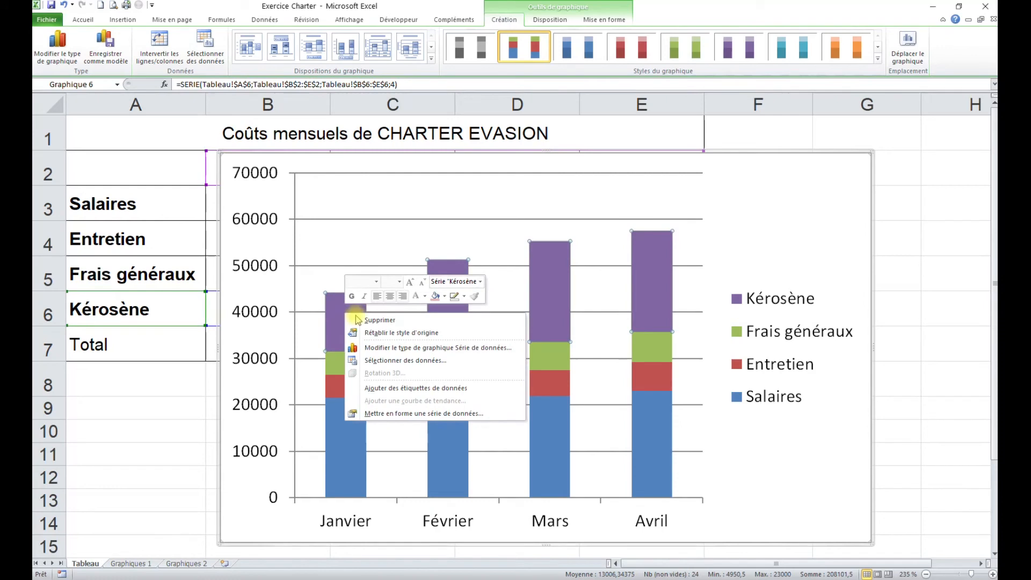
{"action": "left_click", "coordinate": [419, 447]}
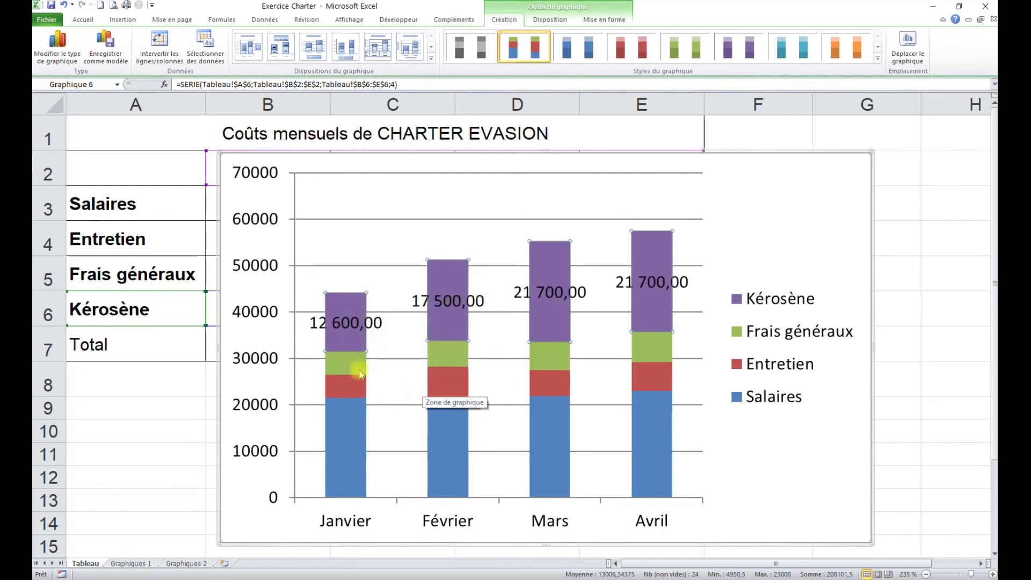
{"action": "left_click", "coordinate": [340, 363]}
{"action": "right_click", "coordinate": [343, 363]}
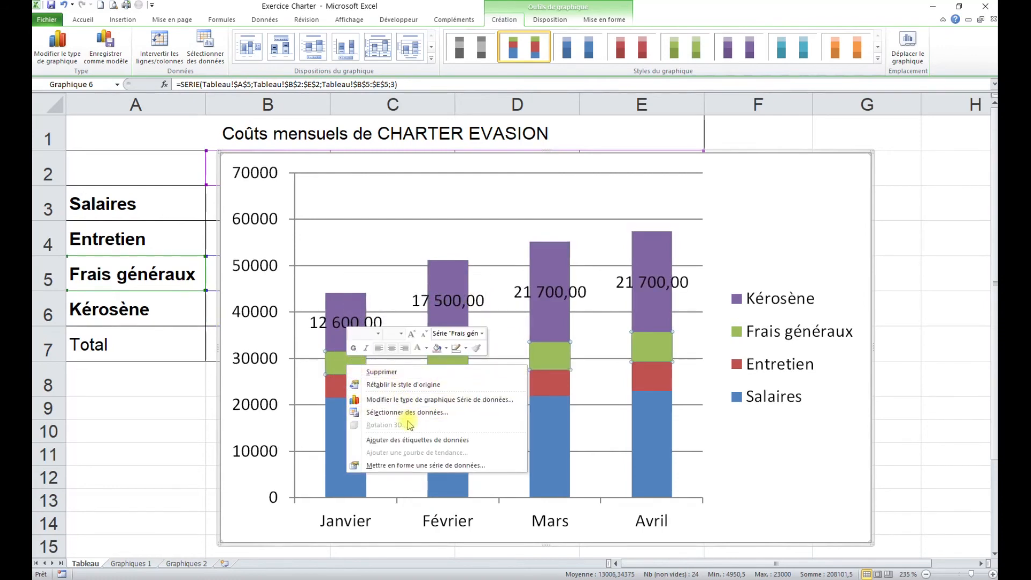
{"action": "left_click", "coordinate": [416, 440]}
{"action": "left_click", "coordinate": [354, 388]}
{"action": "right_click", "coordinate": [353, 388]}
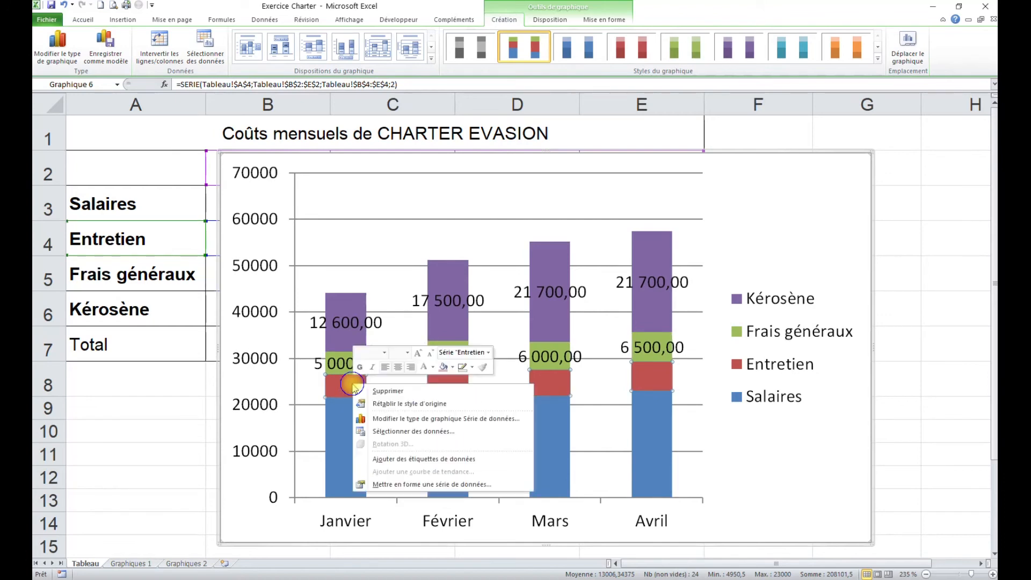
{"action": "left_click", "coordinate": [424, 459]}
{"action": "left_click", "coordinate": [352, 449]}
{"action": "right_click", "coordinate": [353, 452]}
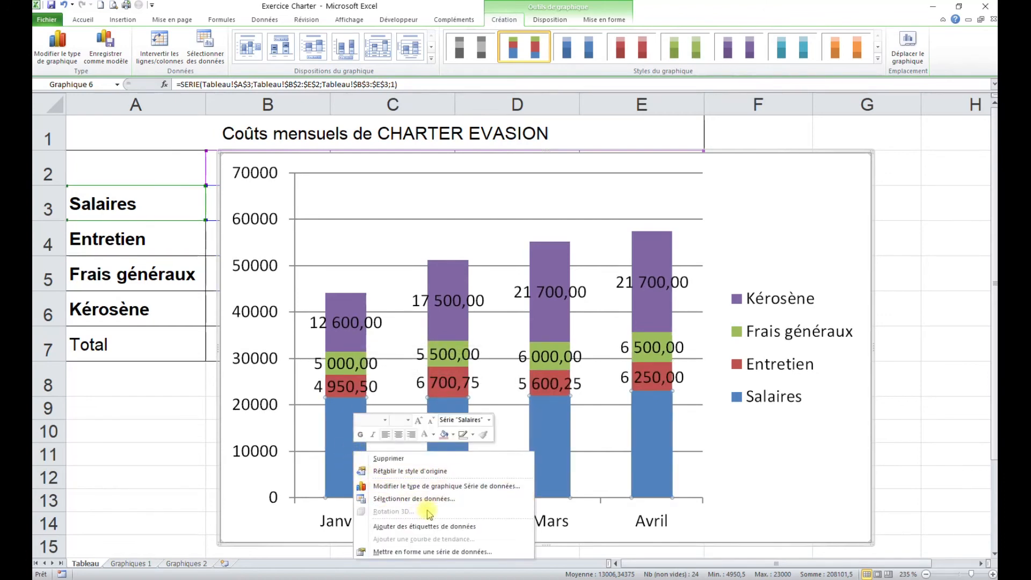
{"action": "left_click", "coordinate": [423, 527]}
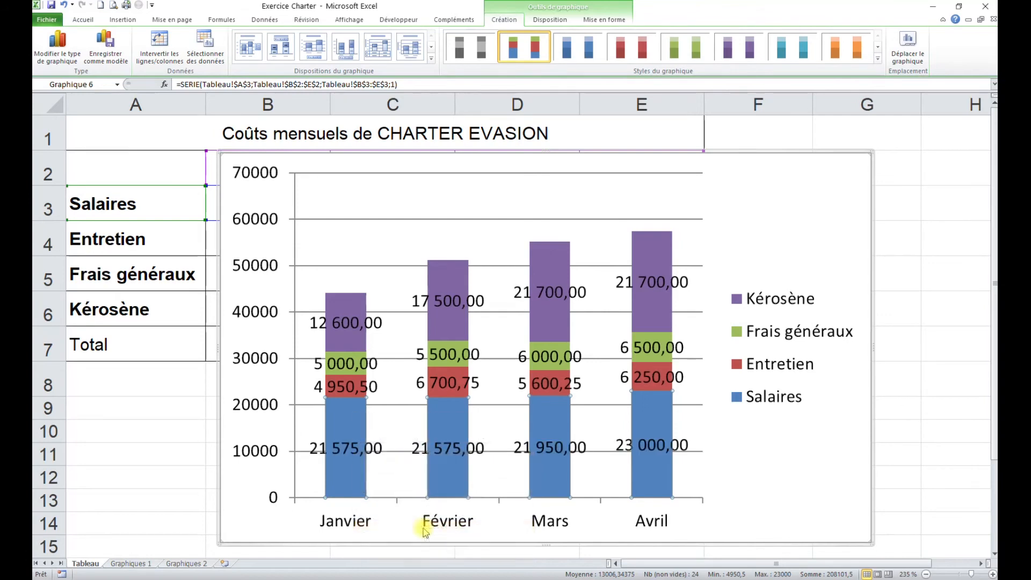
Format the Salaires data labels as Nombre with 0 decimals
{"action": "right_click", "coordinate": [353, 451]}
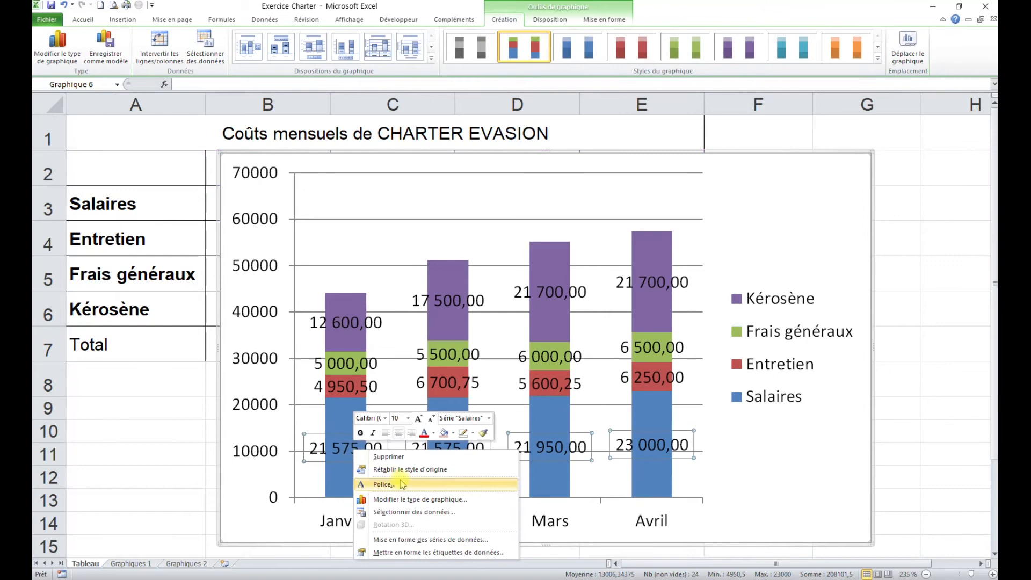
{"action": "left_click", "coordinate": [426, 552]}
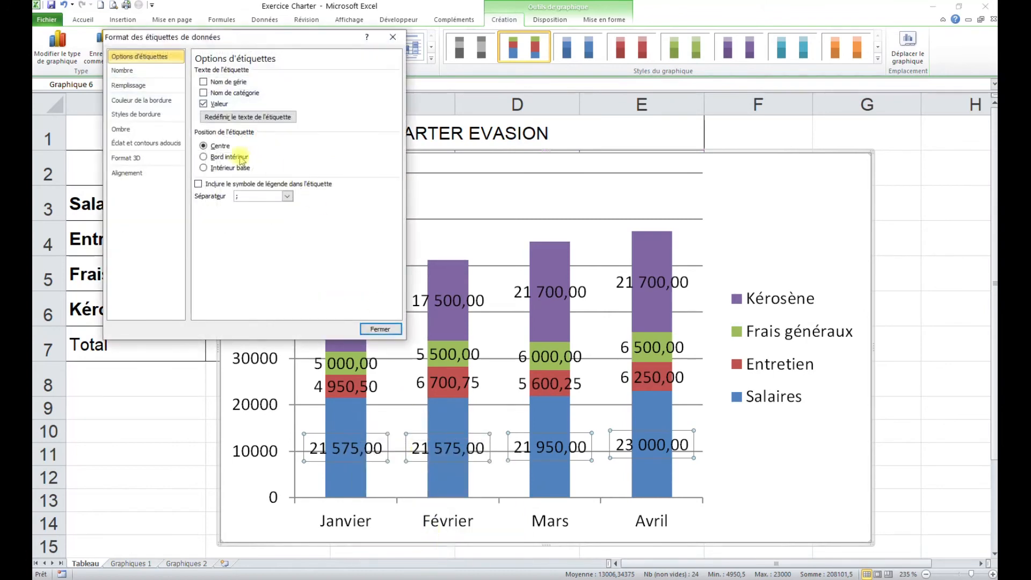
{"action": "left_click", "coordinate": [127, 73]}
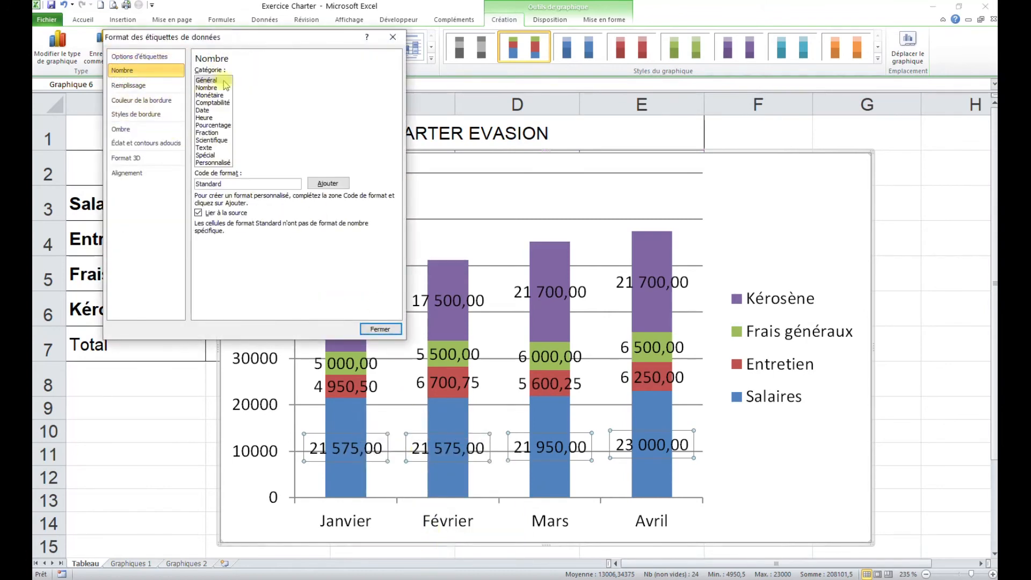
{"action": "left_click", "coordinate": [205, 87]}
{"action": "left_click", "coordinate": [279, 70]}
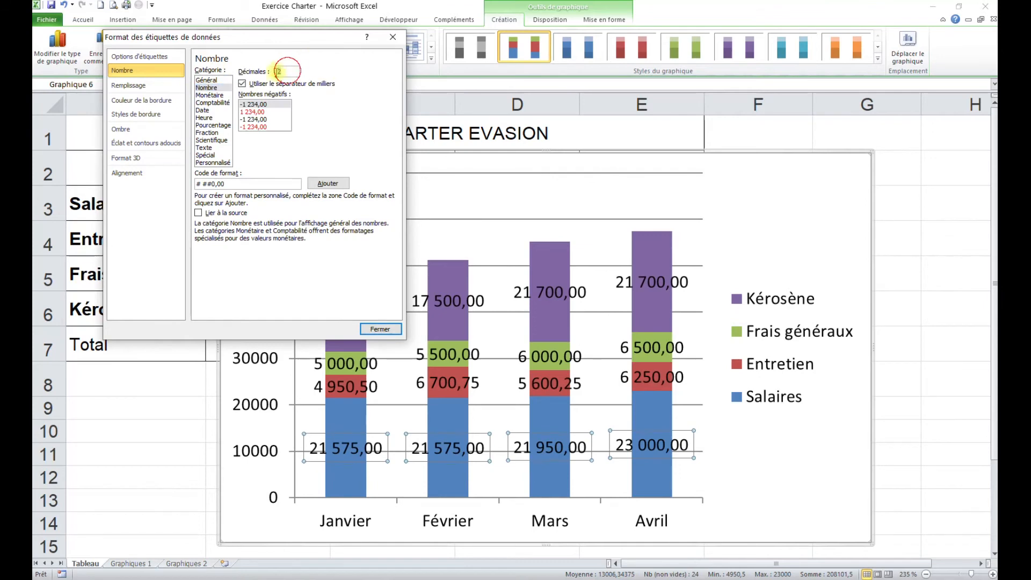
{"action": "type", "text": "0"}
{"action": "left_click", "coordinate": [381, 328]}
Format the Entretien data labels as Nombre with 0 decimals
{"action": "left_click", "coordinate": [350, 388]}
{"action": "right_click", "coordinate": [350, 387]}
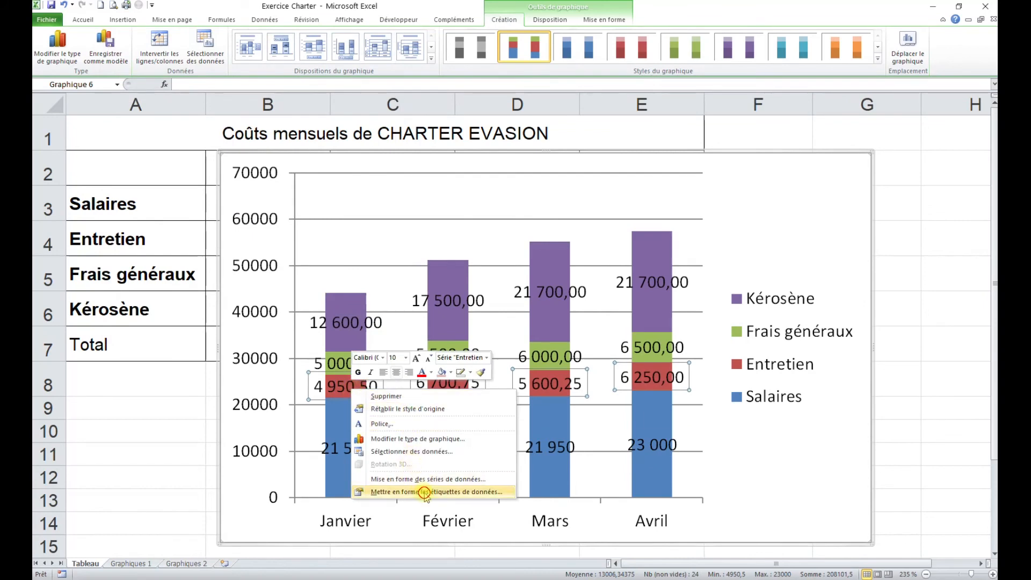
{"action": "left_click", "coordinate": [449, 492]}
{"action": "left_click", "coordinate": [123, 70]}
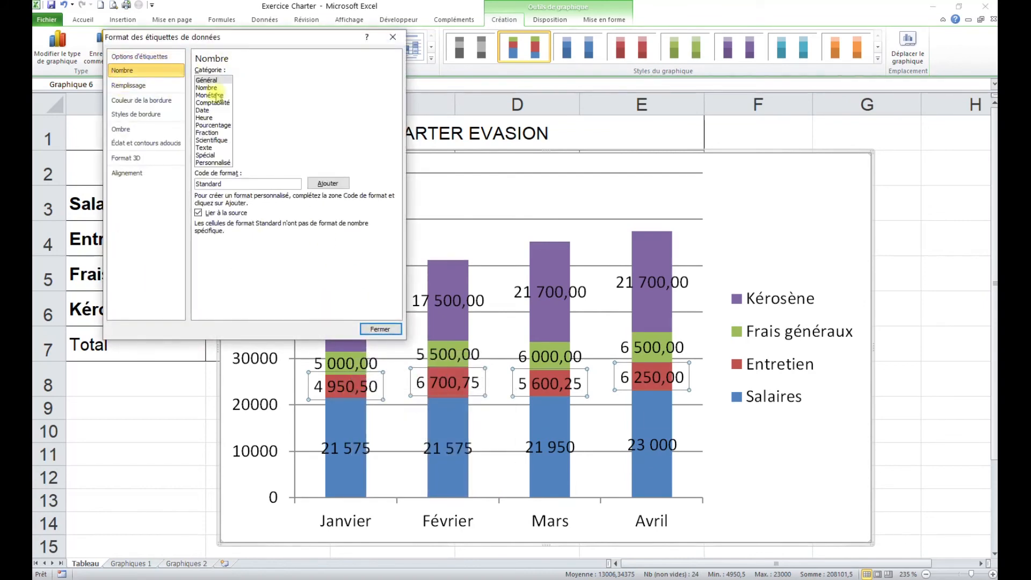
{"action": "left_click", "coordinate": [215, 88]}
{"action": "double_click", "coordinate": [287, 71]}
{"action": "type", "text": "0"}
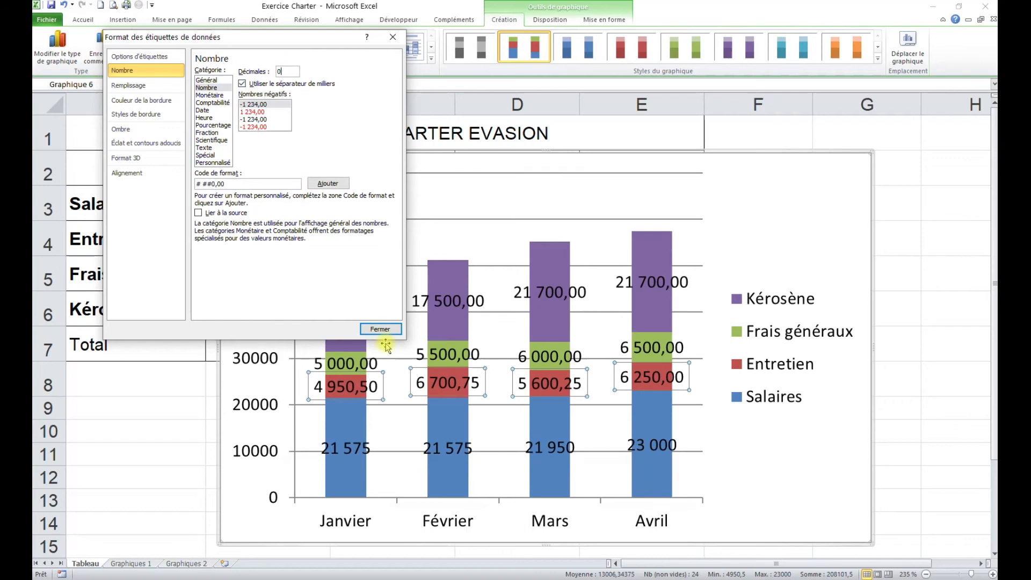
{"action": "left_click", "coordinate": [388, 332]}
Format the Frais généraux data labels as Nombre with 0 decimals
{"action": "left_click", "coordinate": [350, 364]}
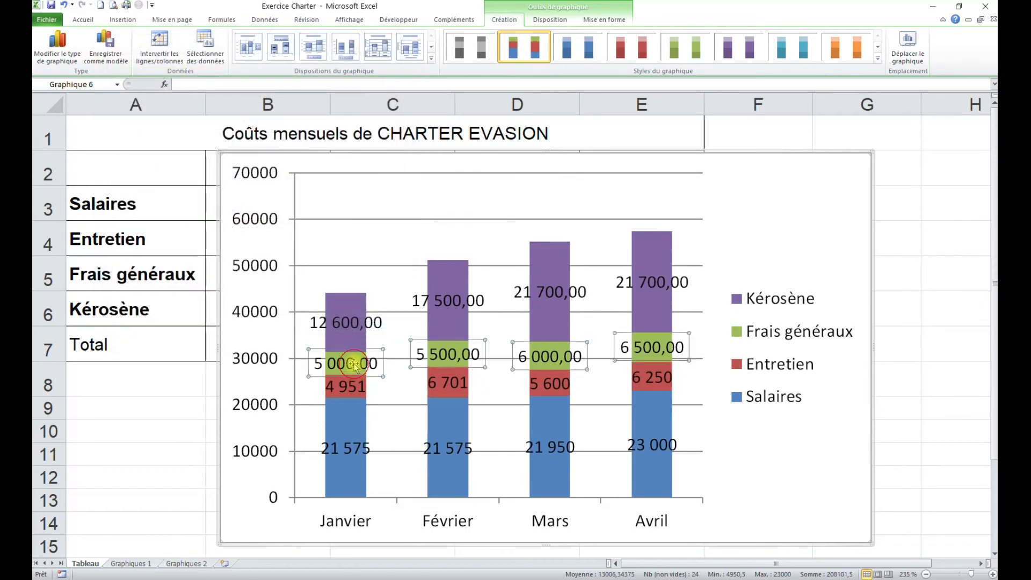
{"action": "right_click", "coordinate": [354, 366]}
{"action": "left_click", "coordinate": [427, 466]}
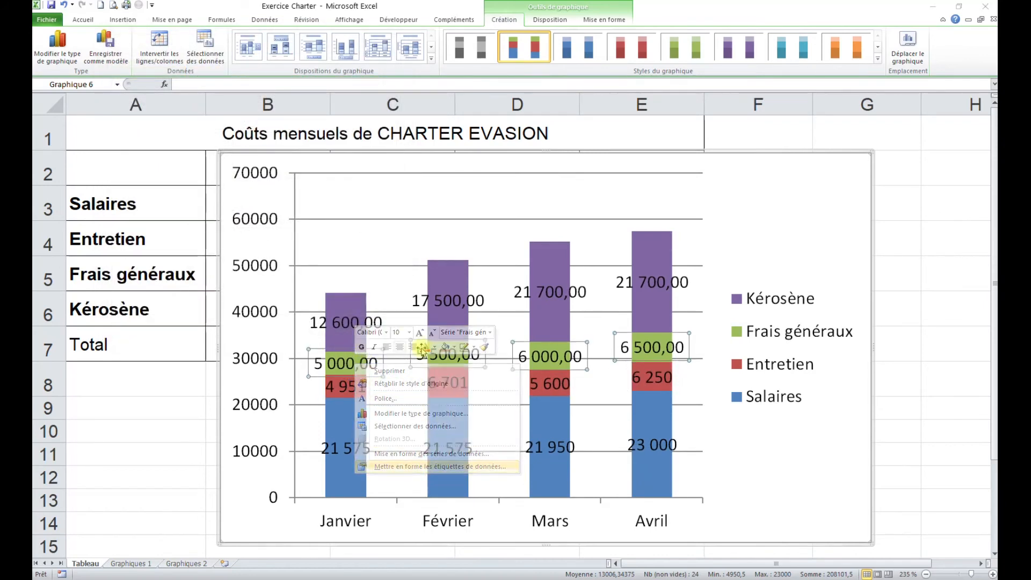
{"action": "left_click", "coordinate": [122, 70]}
{"action": "left_click", "coordinate": [206, 88]}
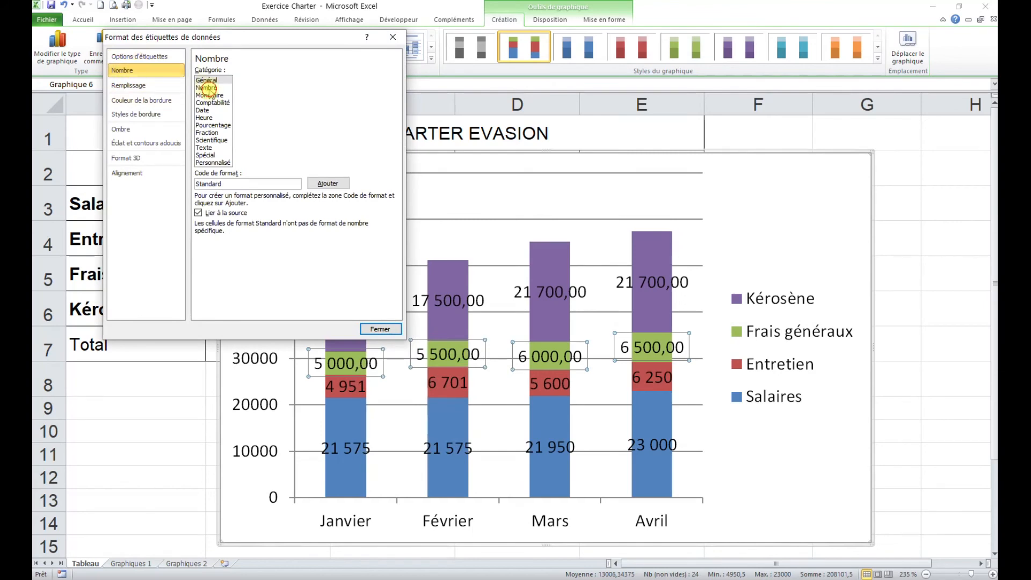
{"action": "key", "text": "BackSpace"}
{"action": "type", "text": "0"}
{"action": "left_click", "coordinate": [380, 328]}
Format the Kérosène data labels as Nombre with 0 decimals
{"action": "left_click", "coordinate": [342, 321]}
{"action": "right_click", "coordinate": [342, 321]}
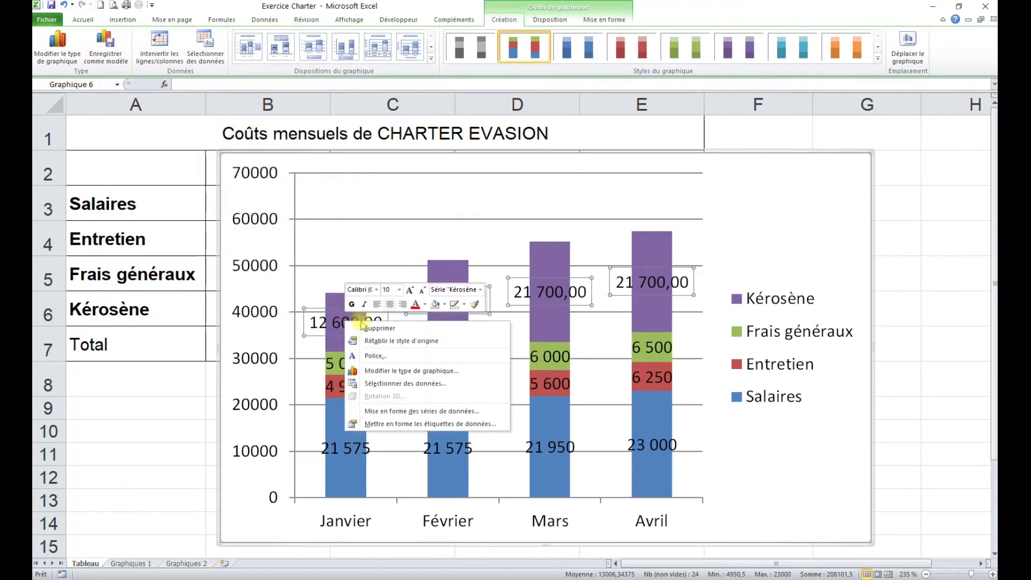
{"action": "left_click", "coordinate": [420, 424]}
{"action": "left_click", "coordinate": [122, 71]}
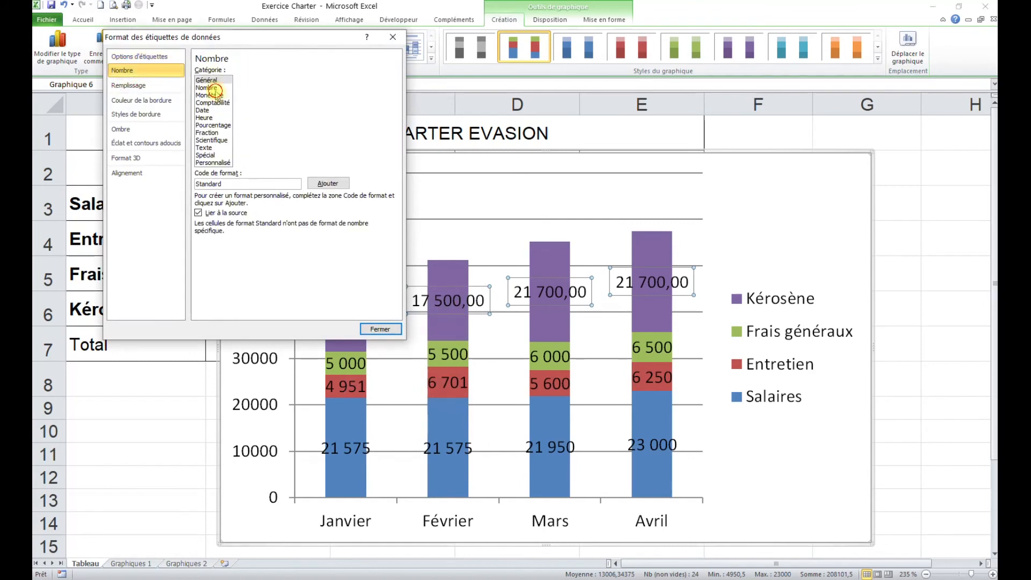
{"action": "left_click", "coordinate": [214, 88]}
{"action": "left_click", "coordinate": [387, 331]}
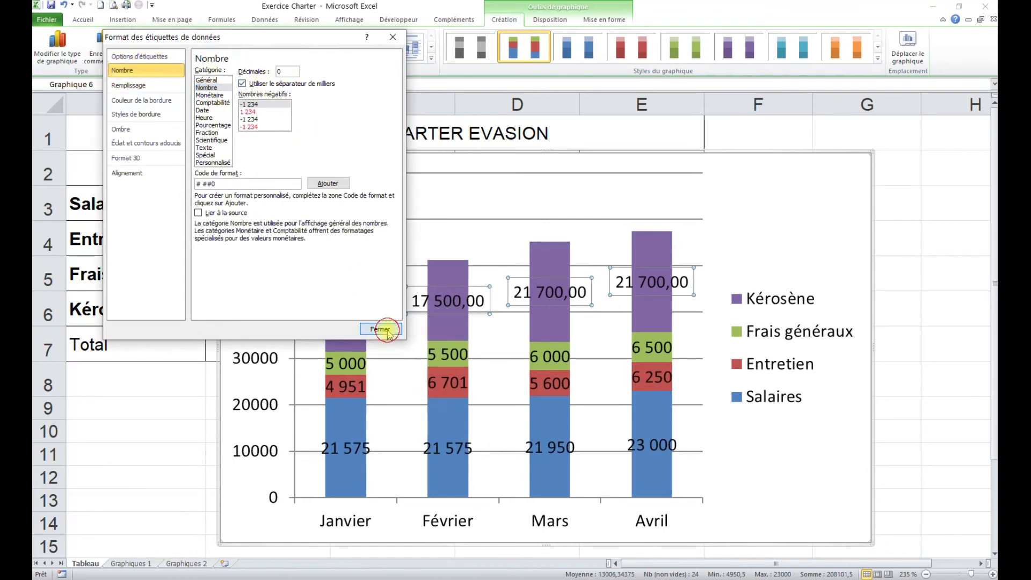
{"action": "left_click", "coordinate": [423, 383]}
Add a centred overlay title reading "Evolution des coûts" to the stacked column chart
{"action": "left_click", "coordinate": [788, 471]}
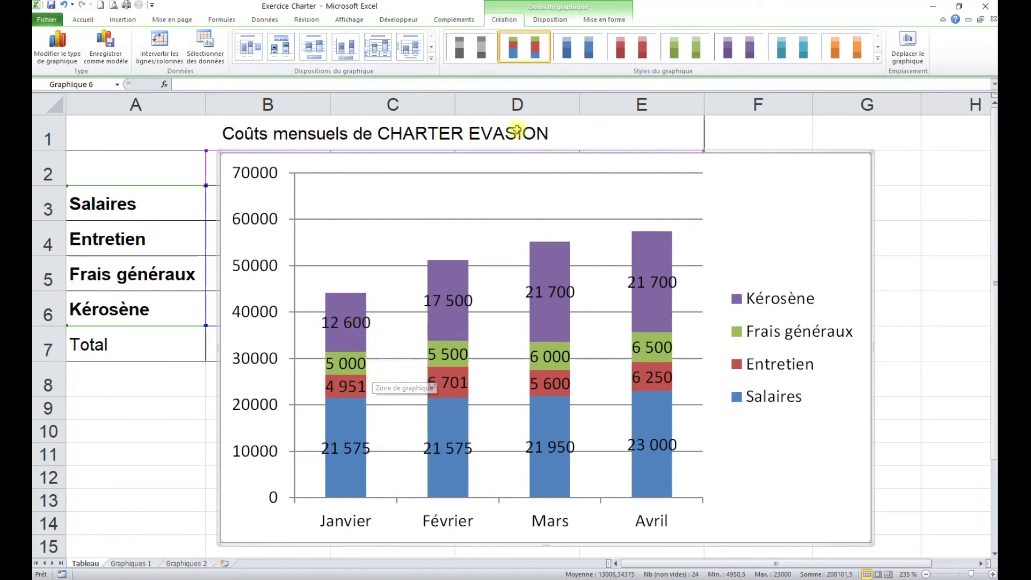
{"action": "left_click", "coordinate": [554, 22]}
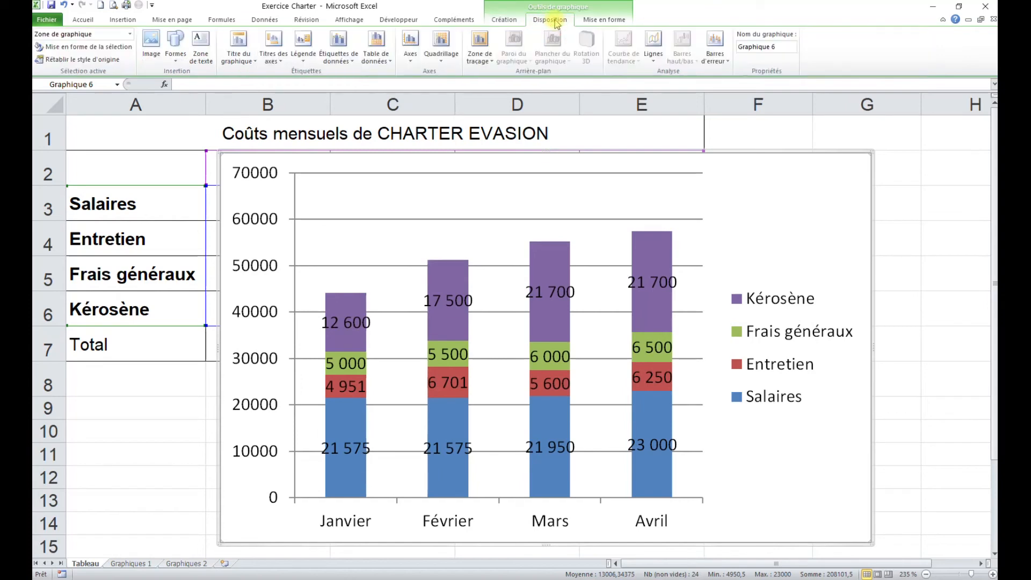
{"action": "left_click", "coordinate": [241, 61]}
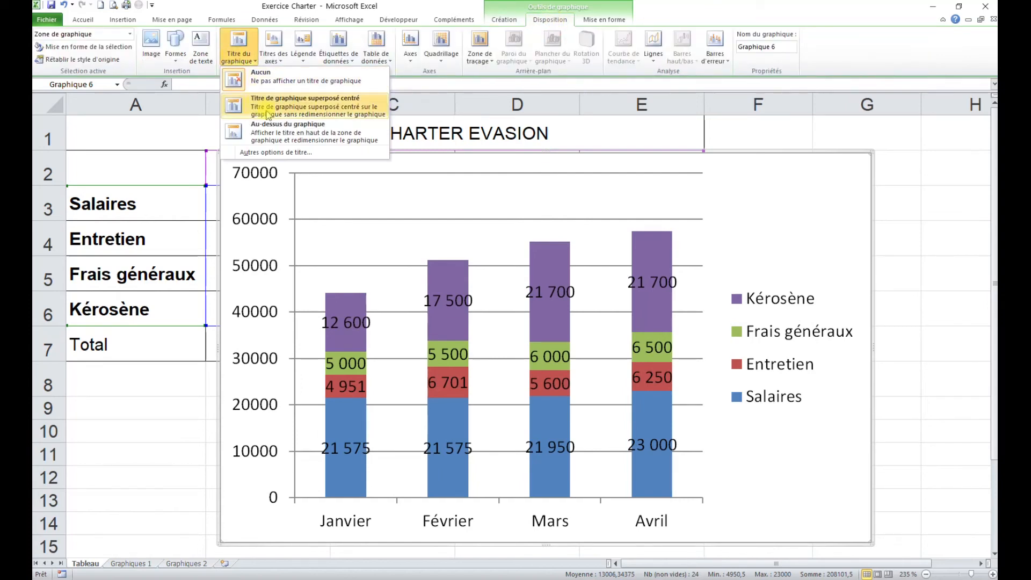
{"action": "left_click", "coordinate": [284, 108]}
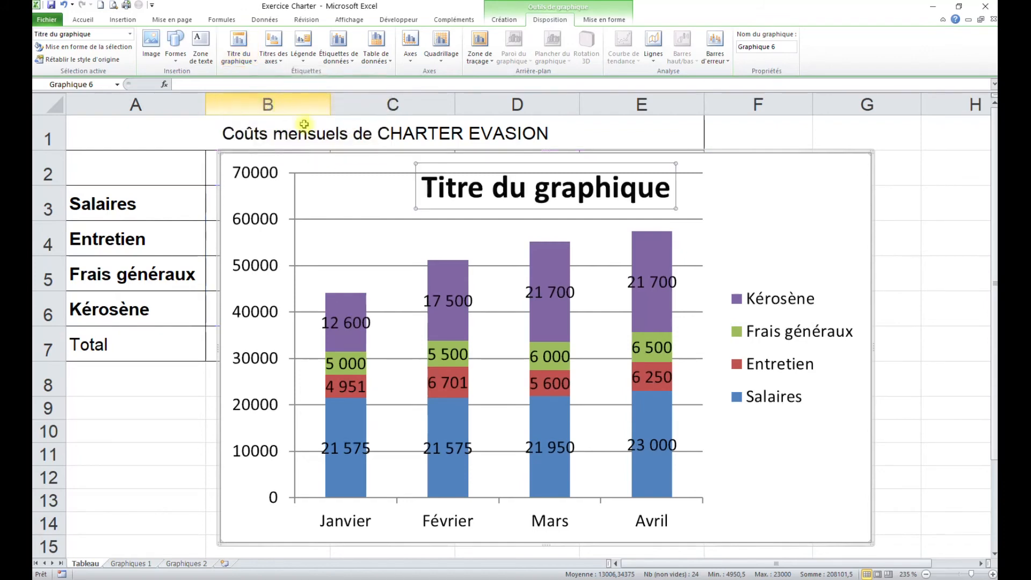
{"action": "double_click", "coordinate": [450, 188]}
{"action": "triple_click", "coordinate": [450, 188]}
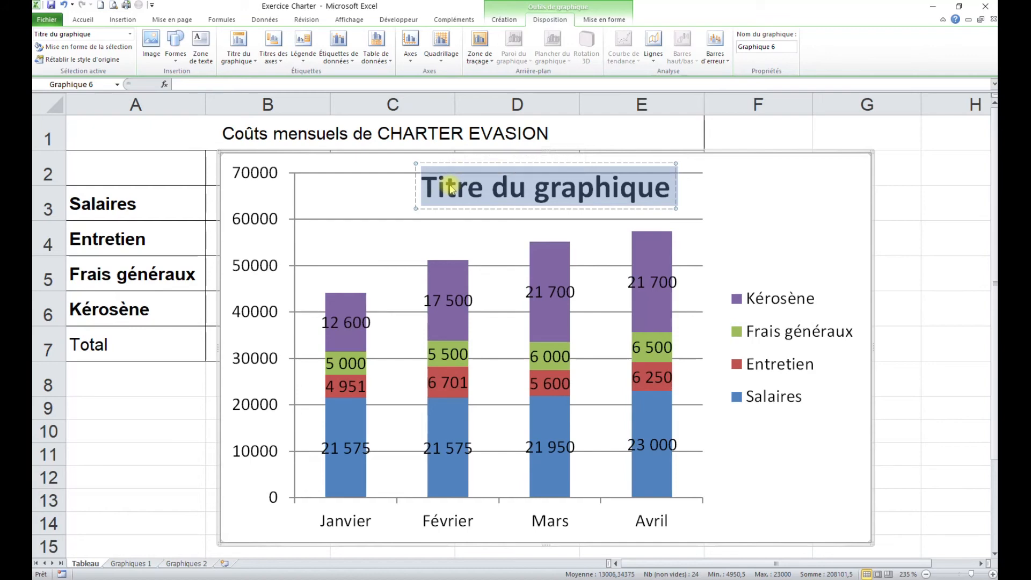
{"action": "type", "text": "EVolution des coûts"}
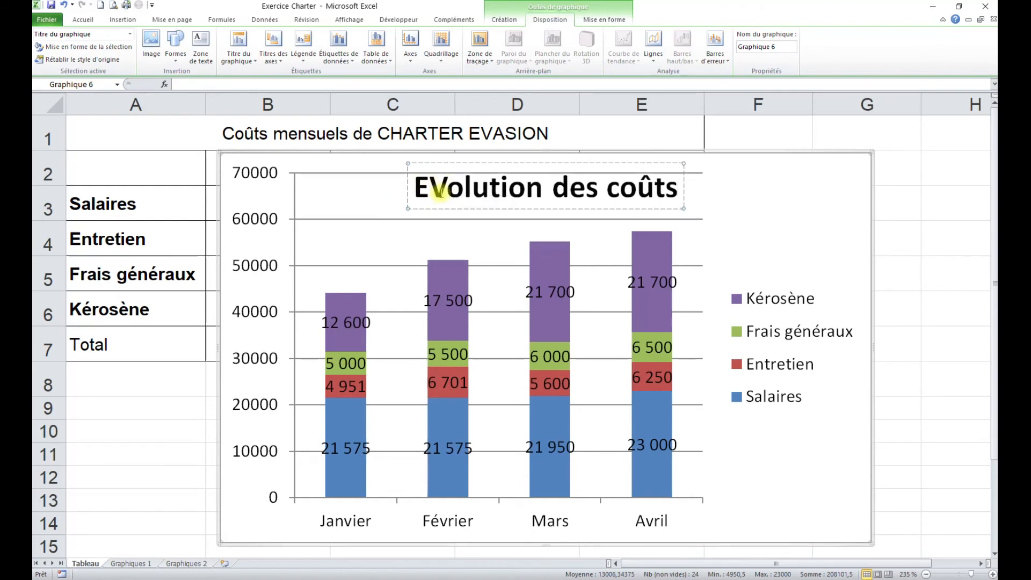
{"action": "left_click_drag", "start_coordinate": [433, 191], "coordinate": [445, 190]}
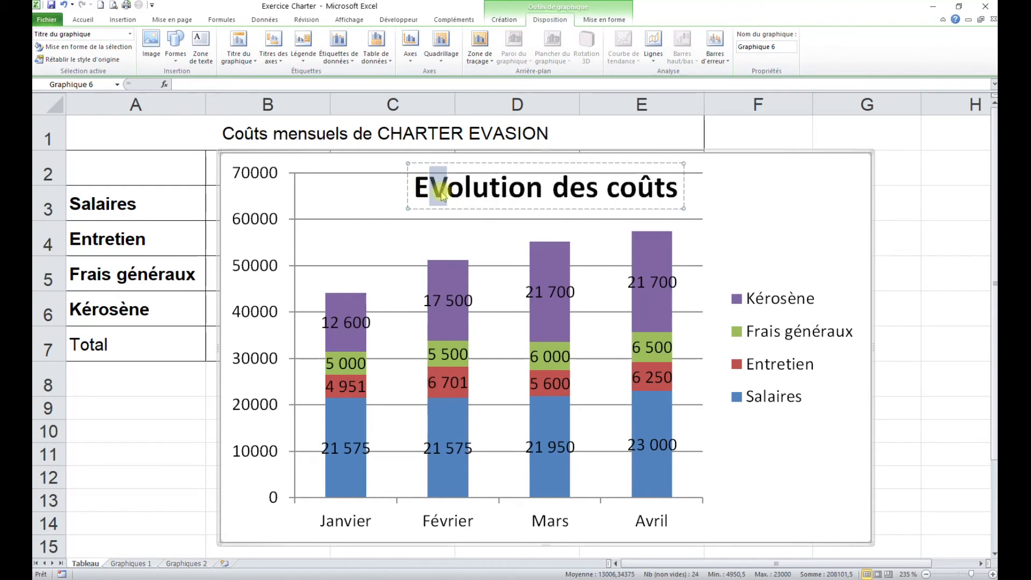
{"action": "type", "text": "v"}
{"action": "left_click", "coordinate": [811, 211]}
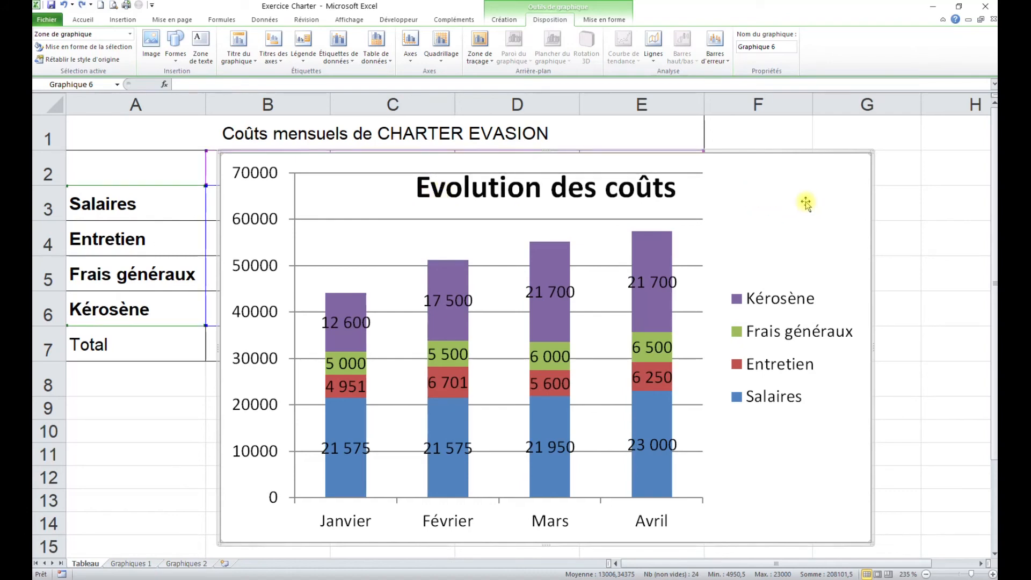
Move the Evolution des coûts chart from Tableau to cell A35 of Graphiques 2, directly below the Coûts par catégories chart
{"action": "key", "text": "ctrl+x"}
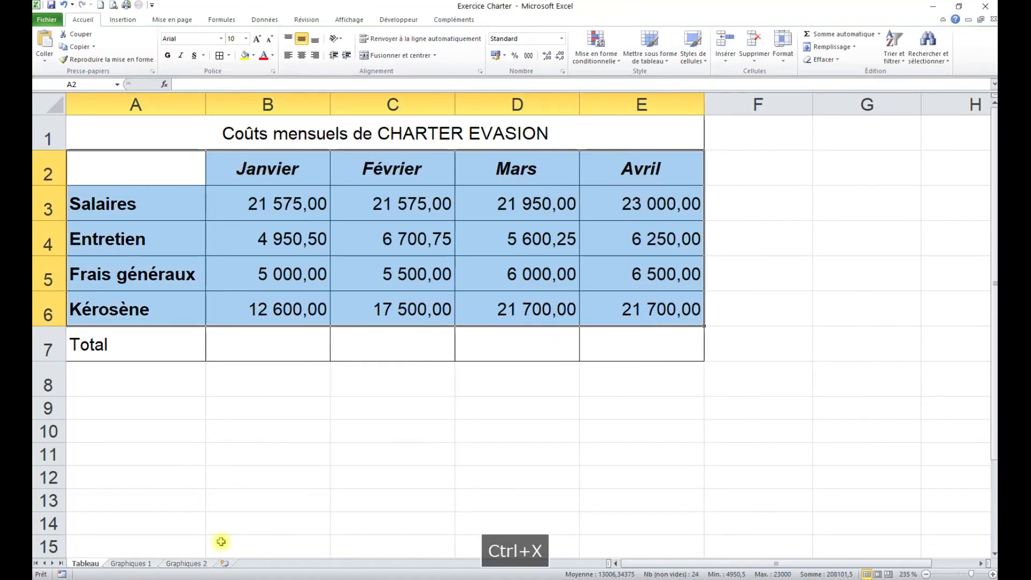
{"action": "left_click", "coordinate": [186, 564]}
{"action": "left_click", "coordinate": [72, 440]}
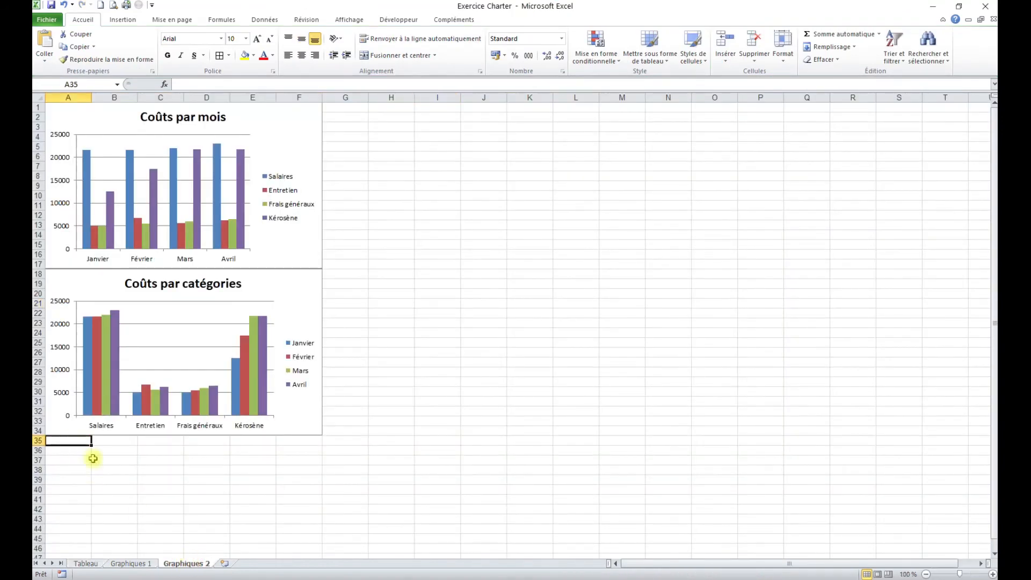
{"action": "scroll", "coordinate": [122, 462], "scroll_direction": "down", "scroll_amount": 4}
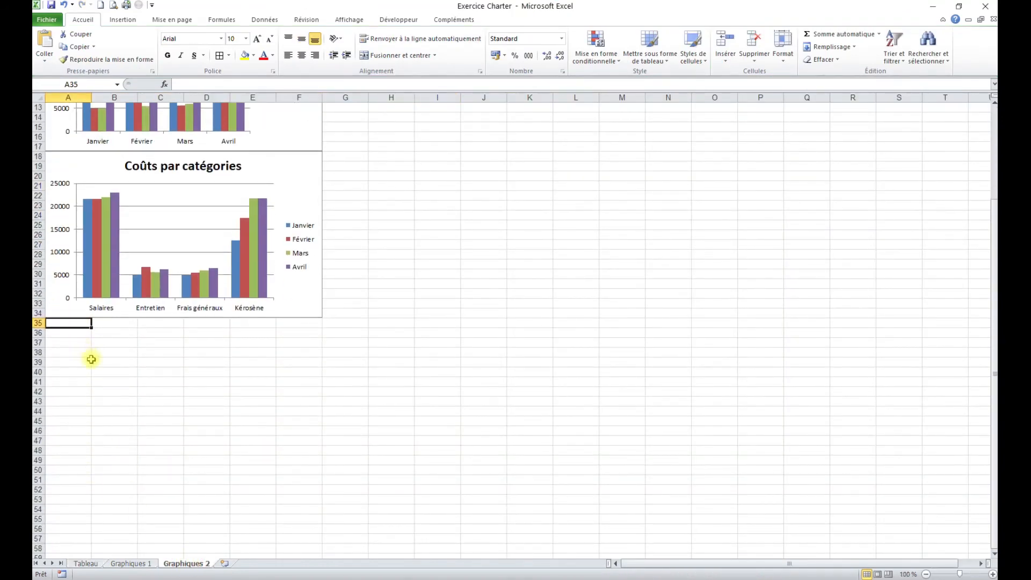
{"action": "key", "text": "ctrl+v"}
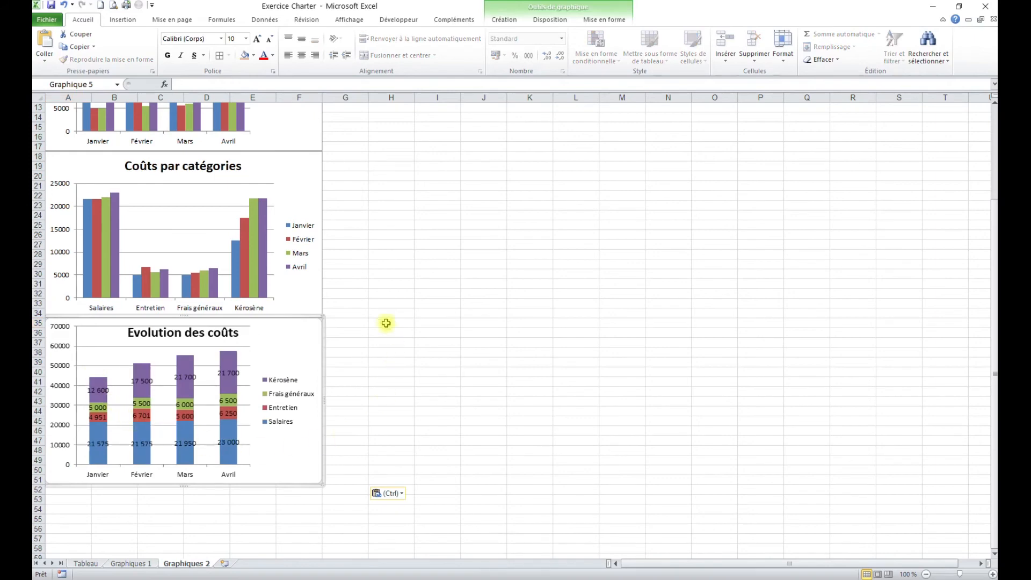
{"action": "left_click", "coordinate": [406, 269]}
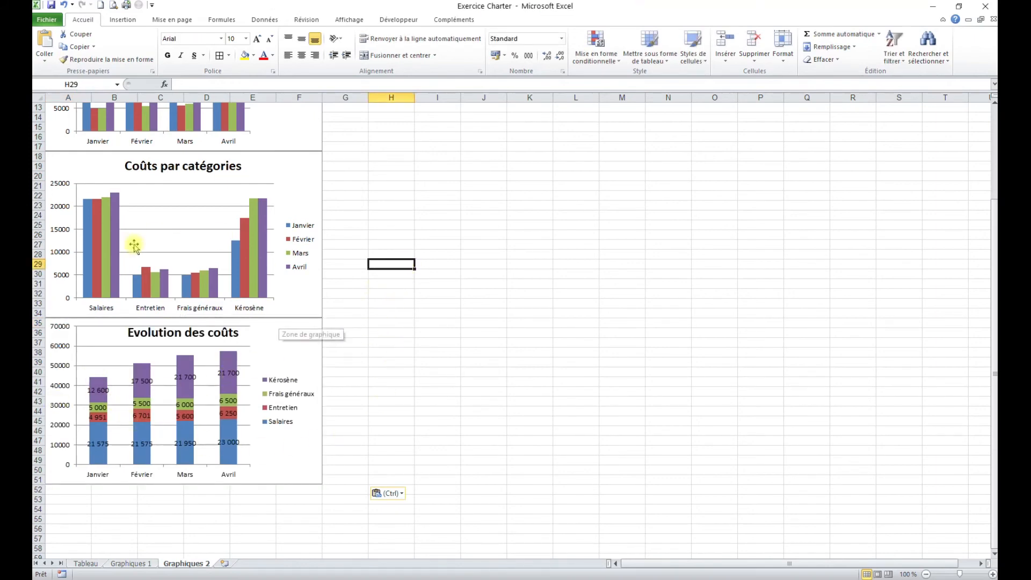
Customize the Graphiques 2 header: empty the centre section, put CHARTER on the left and the sheet name field on the right
{"action": "scroll", "coordinate": [376, 357], "scroll_direction": "up", "scroll_amount": 4}
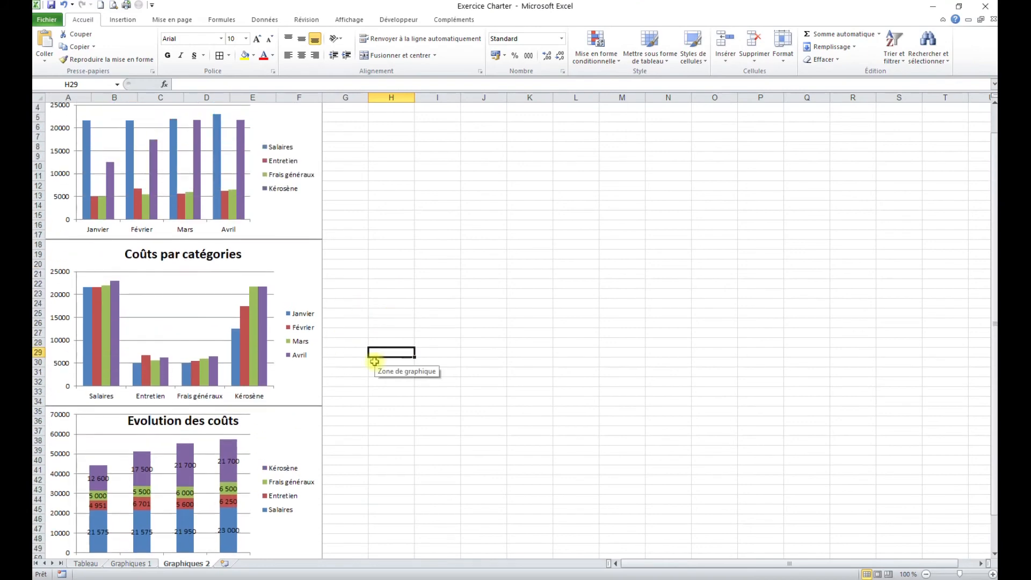
{"action": "left_click", "coordinate": [465, 321]}
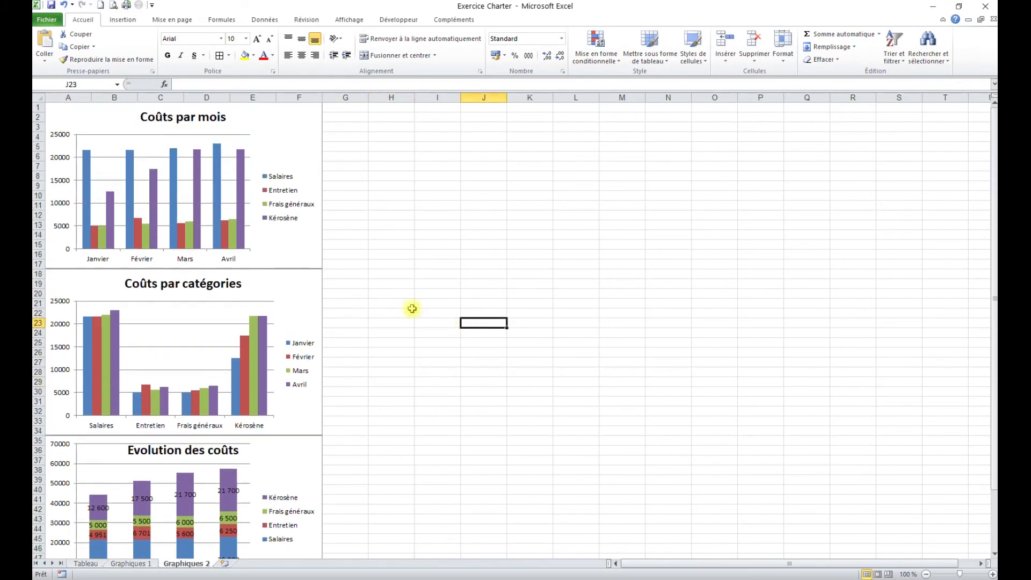
{"action": "left_click", "coordinate": [177, 20]}
{"action": "left_click", "coordinate": [320, 72]}
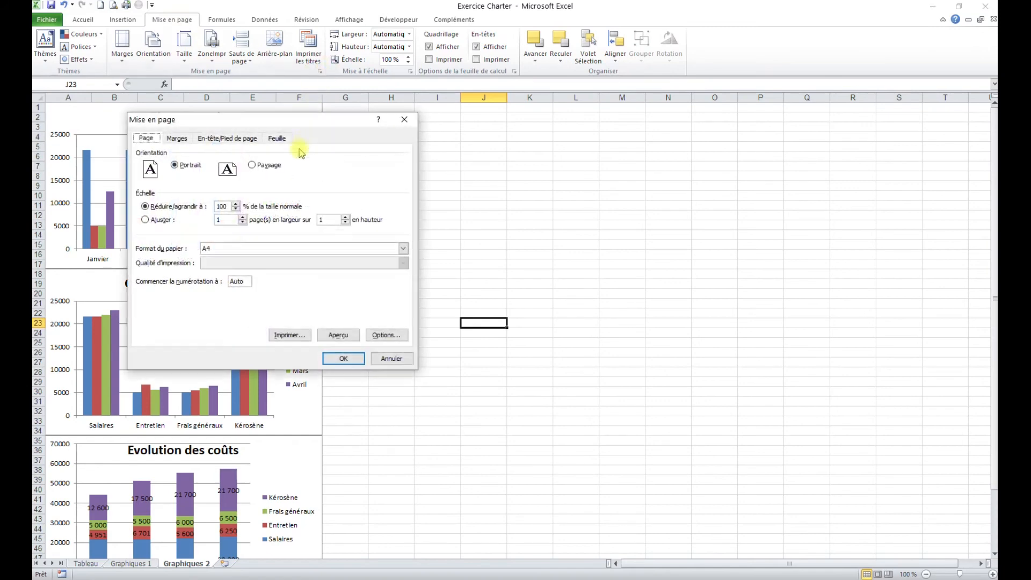
{"action": "left_click", "coordinate": [213, 140]}
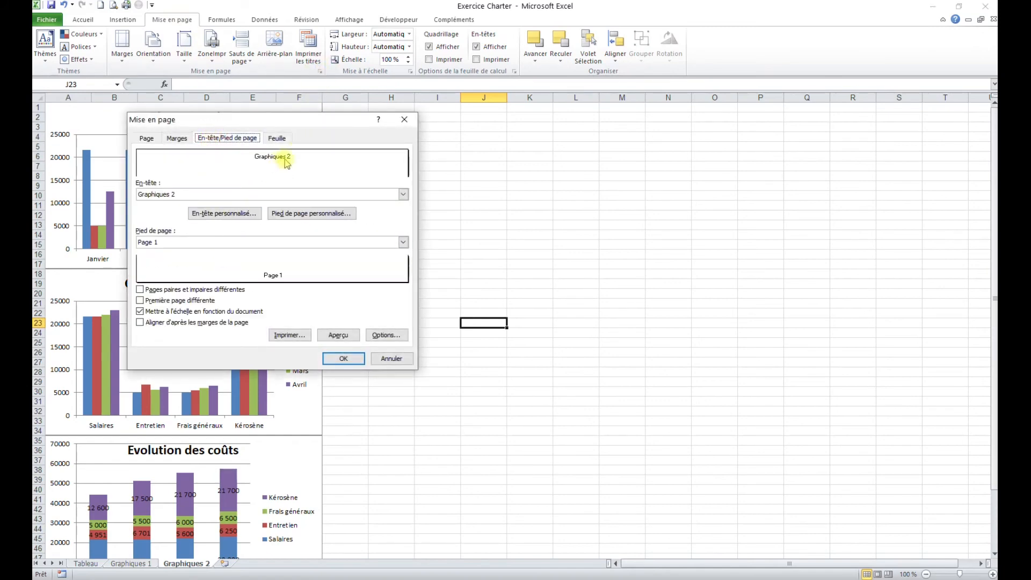
{"action": "left_click", "coordinate": [235, 214]}
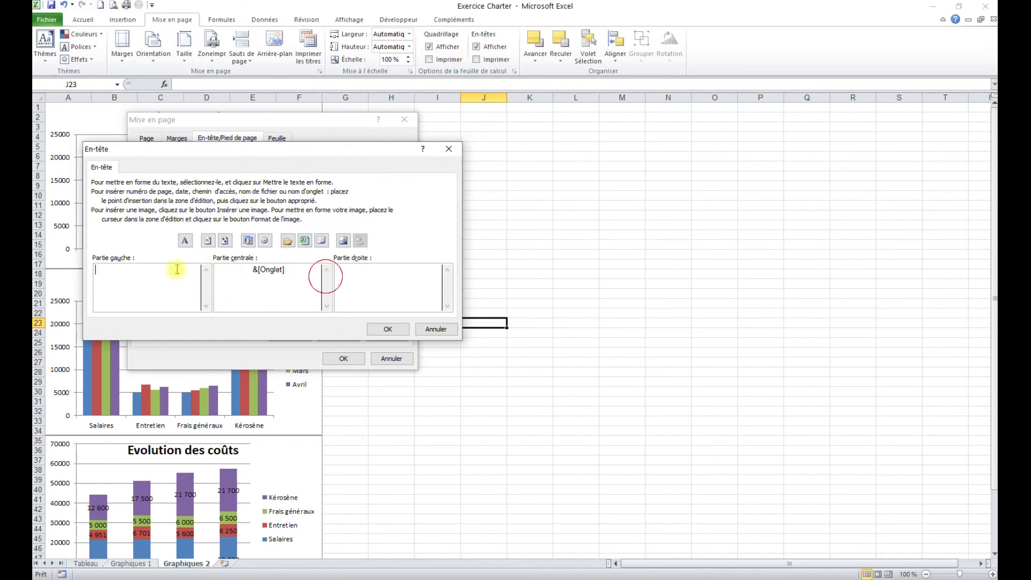
{"action": "left_click_drag", "start_coordinate": [303, 271], "coordinate": [212, 274]}
{"action": "key", "text": "Delete"}
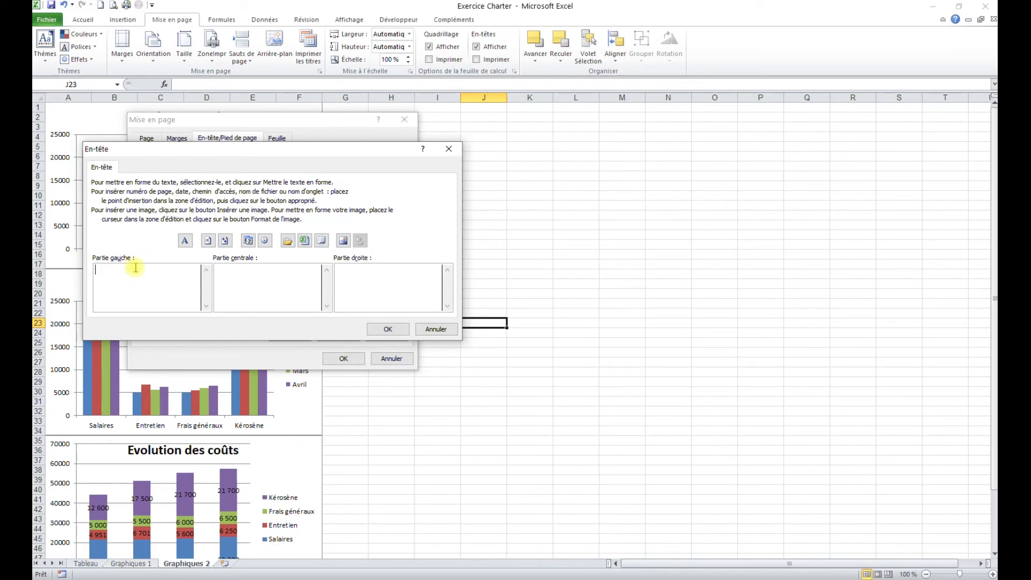
{"action": "left_click", "coordinate": [414, 281]}
{"action": "left_click", "coordinate": [322, 243]}
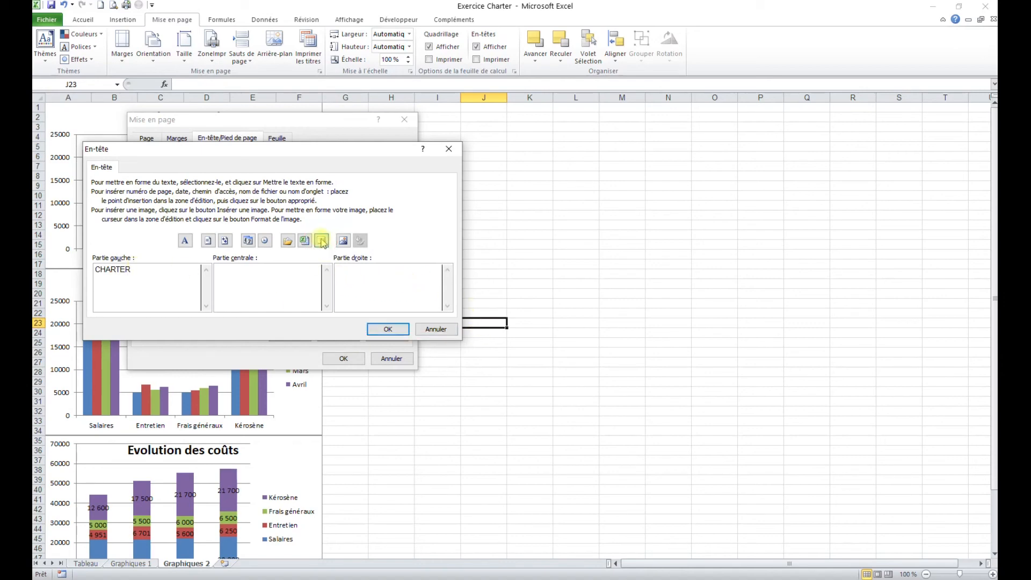
{"action": "left_click", "coordinate": [391, 329]}
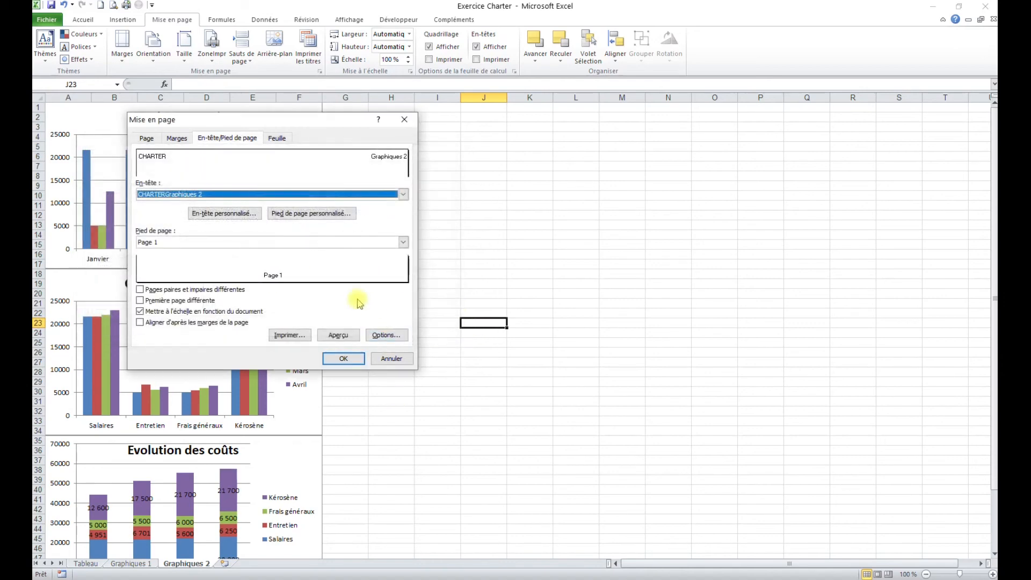
Customize the footer: clear the centre section, insert the date field on the left and the file name field on the right
{"action": "left_click", "coordinate": [303, 220]}
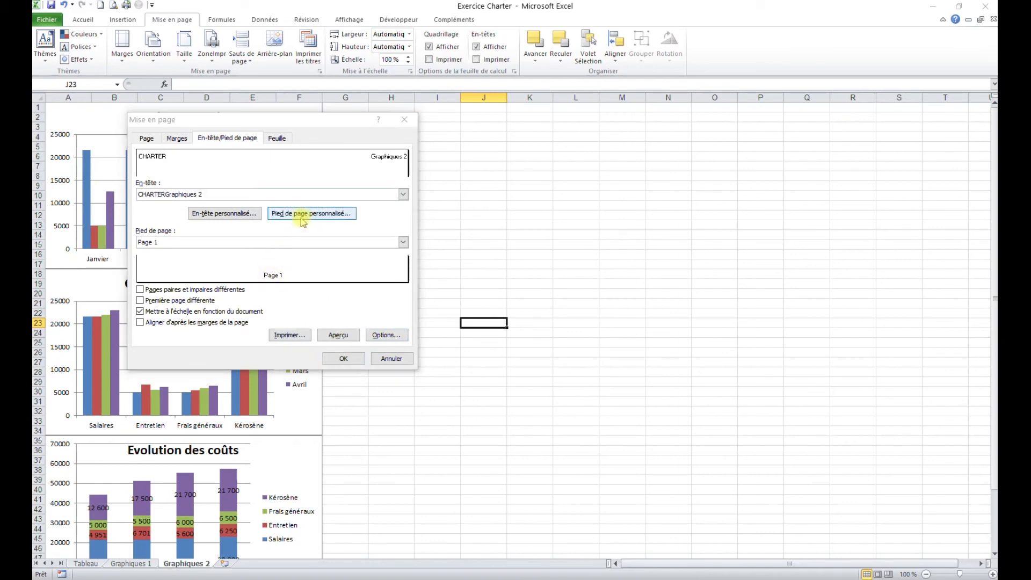
{"action": "left_click_drag", "start_coordinate": [295, 272], "coordinate": [236, 275]}
{"action": "key", "text": "Delete"}
{"action": "left_click", "coordinate": [122, 278]}
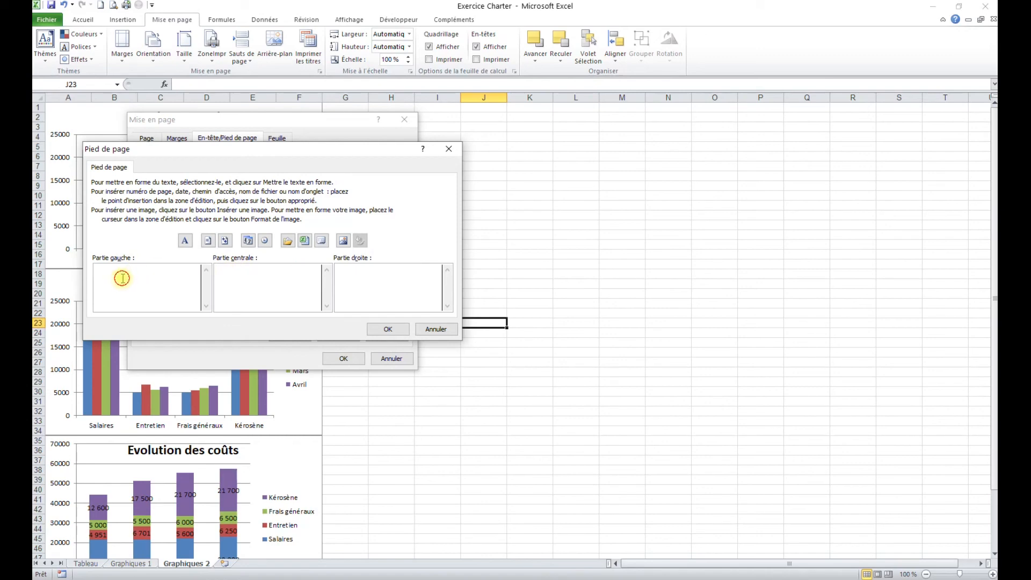
{"action": "left_click", "coordinate": [247, 240]}
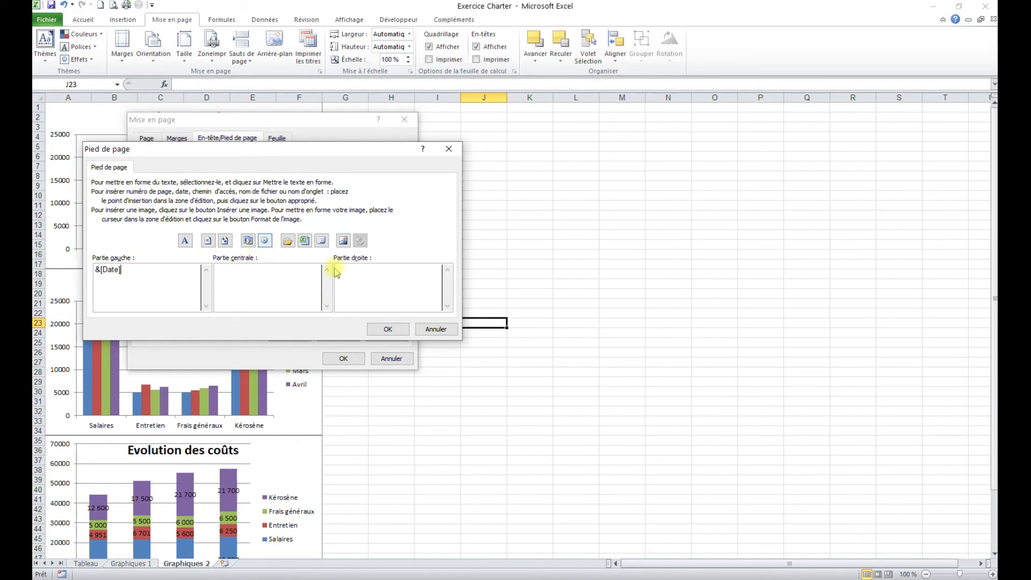
{"action": "left_click", "coordinate": [390, 271]}
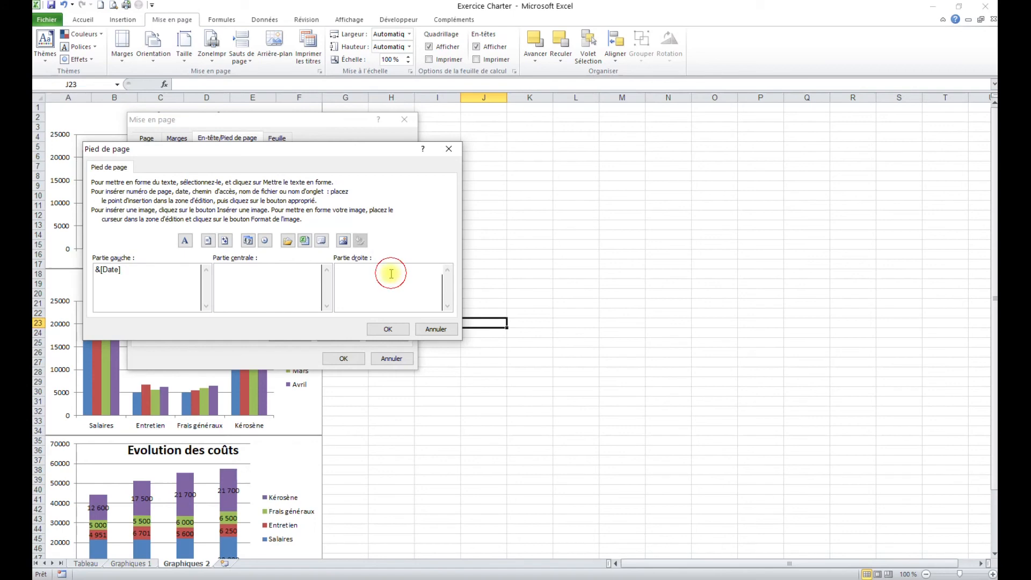
{"action": "left_click", "coordinate": [305, 243]}
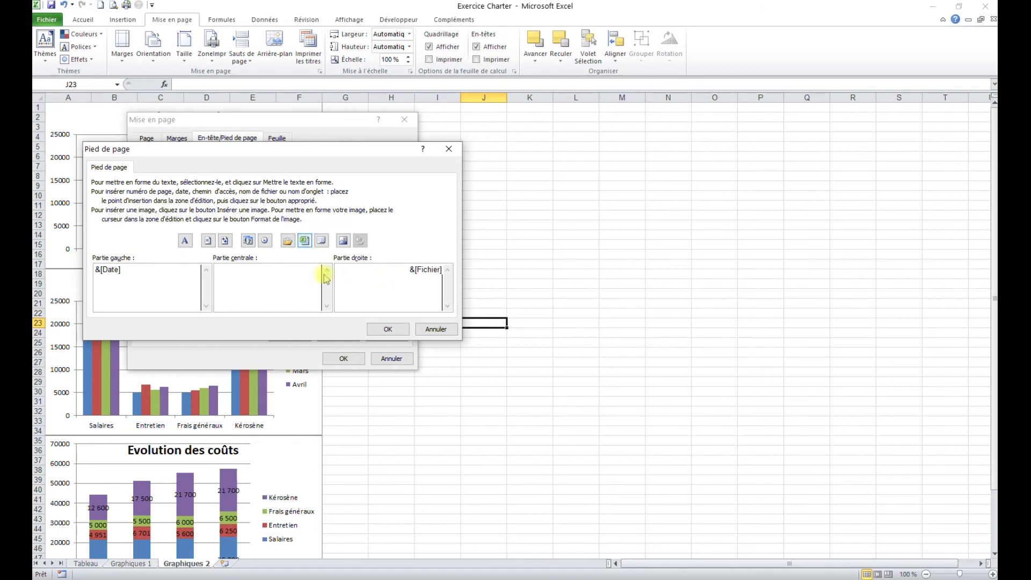
{"action": "left_click", "coordinate": [382, 329]}
{"action": "left_click", "coordinate": [342, 358]}
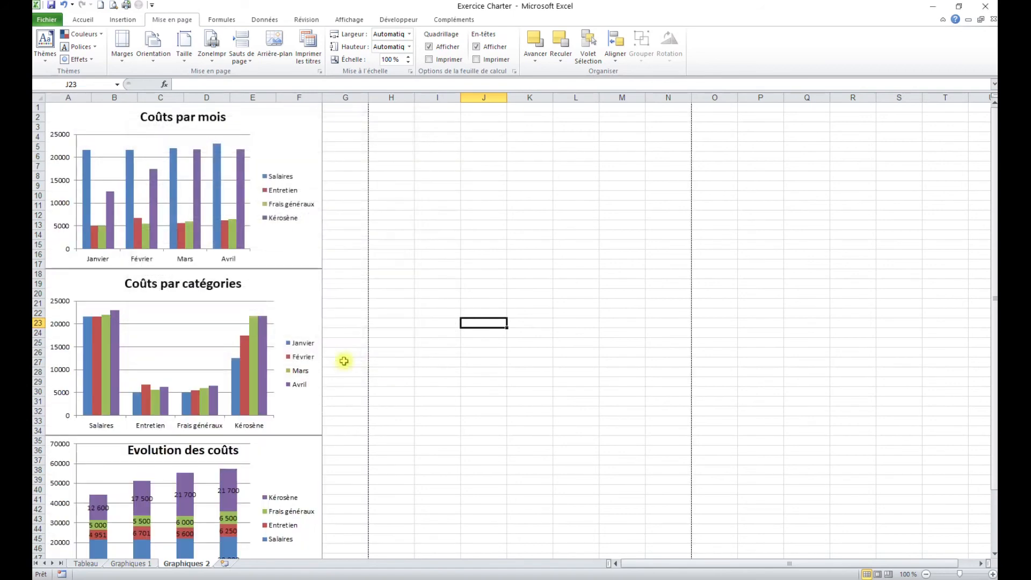
Centre the Graphiques 2 printout horizontally and vertically on the page, check the print preview and return to the worksheet
{"action": "left_click", "coordinate": [113, 7]}
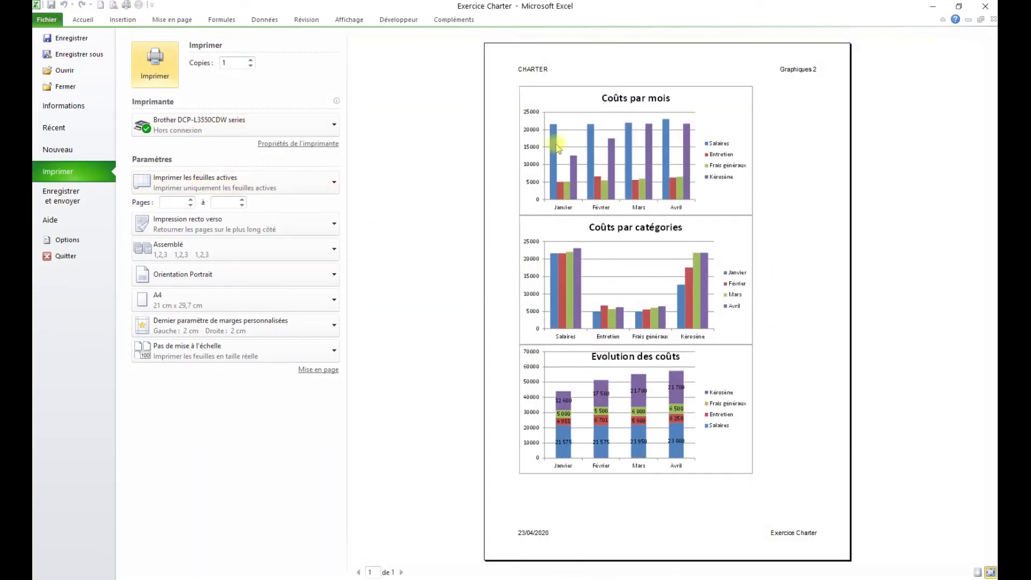
{"action": "left_click", "coordinate": [324, 370]}
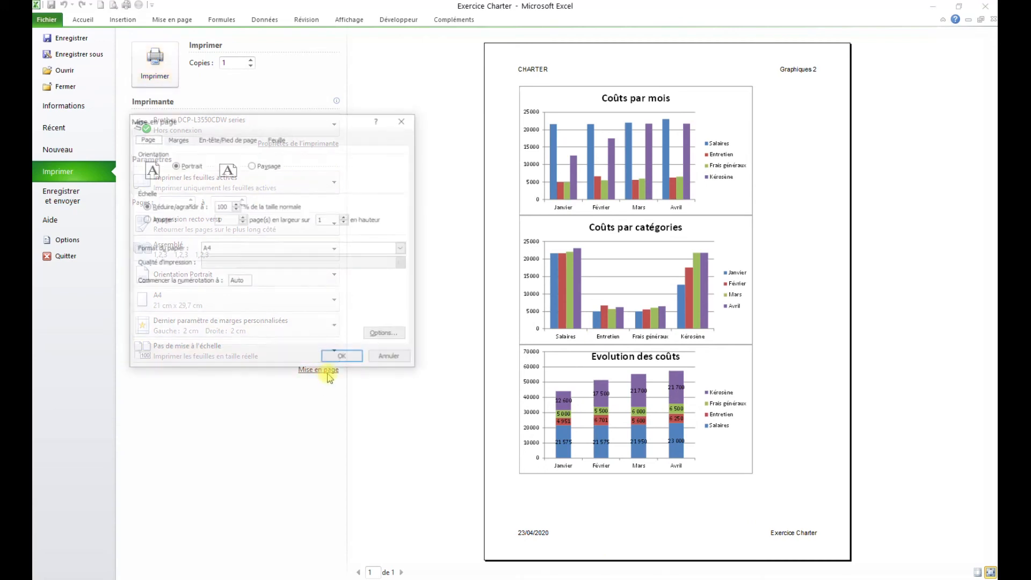
{"action": "left_click", "coordinate": [177, 138]}
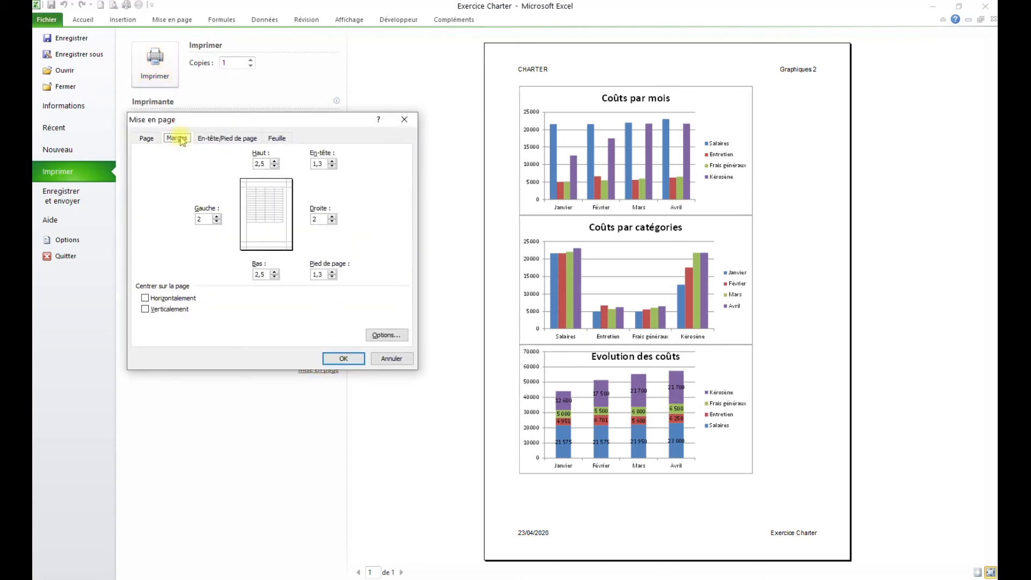
{"action": "left_click", "coordinate": [145, 309]}
{"action": "left_click", "coordinate": [145, 298]}
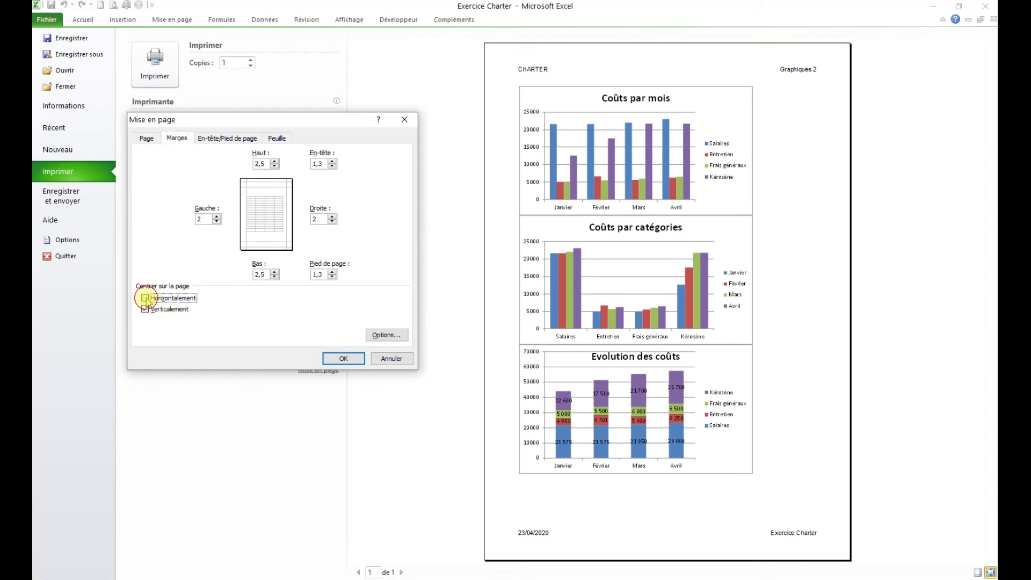
{"action": "left_click", "coordinate": [349, 360]}
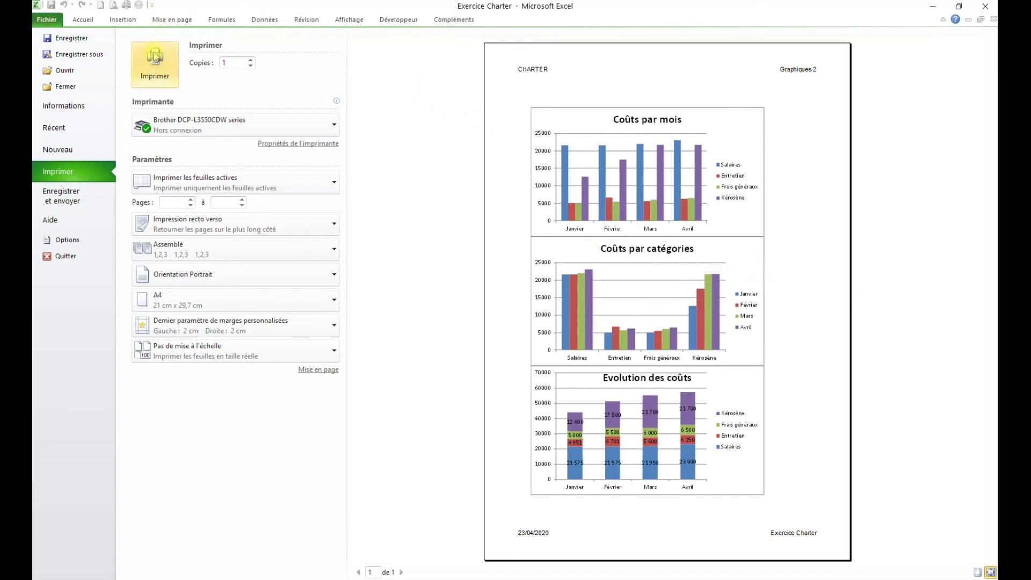
{"action": "left_click", "coordinate": [84, 22]}
{"action": "left_click", "coordinate": [438, 214]}
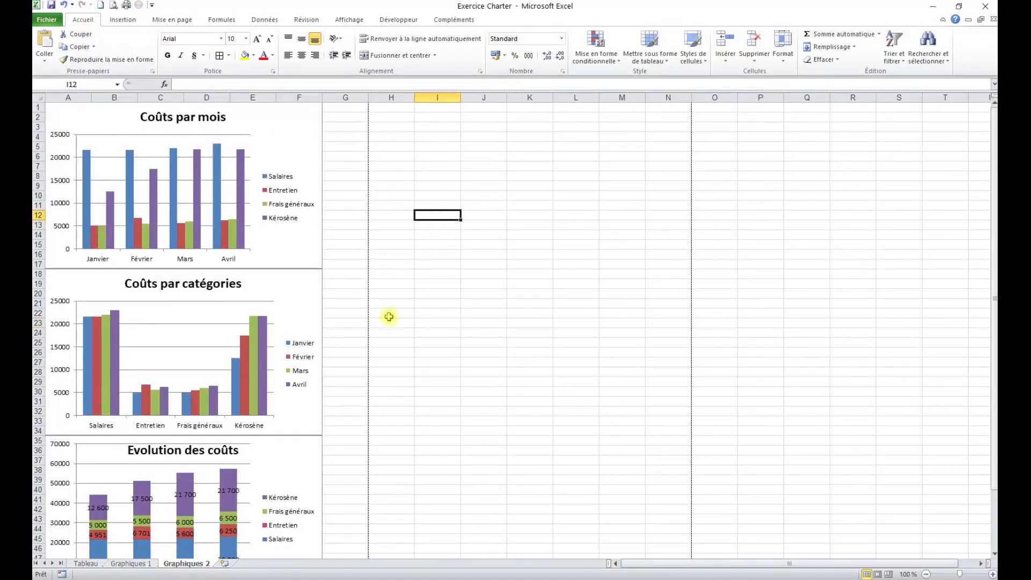
Look over the cost table on Tableau and the charts on Graphiques 1
{"action": "scroll", "coordinate": [379, 359], "scroll_direction": "down", "scroll_amount": 3}
{"action": "left_click", "coordinate": [86, 563]}
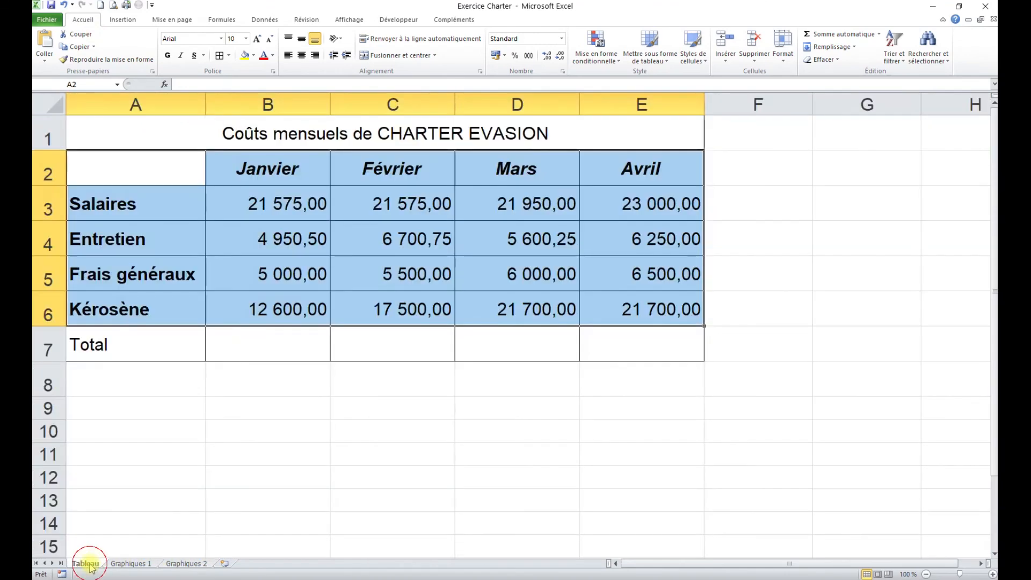
{"action": "left_click", "coordinate": [319, 353]}
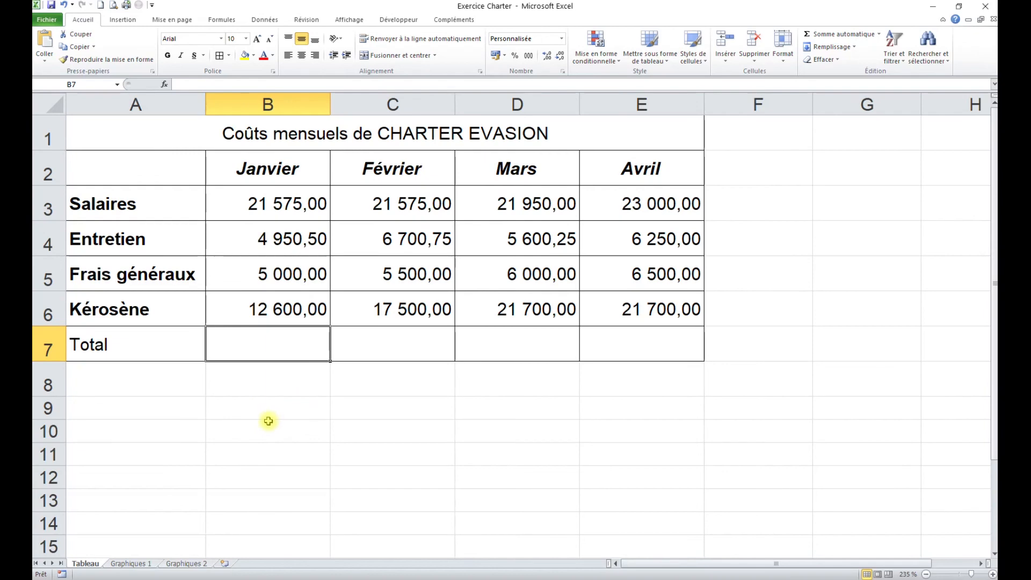
{"action": "key", "text": "ctrl+Page_Down"}
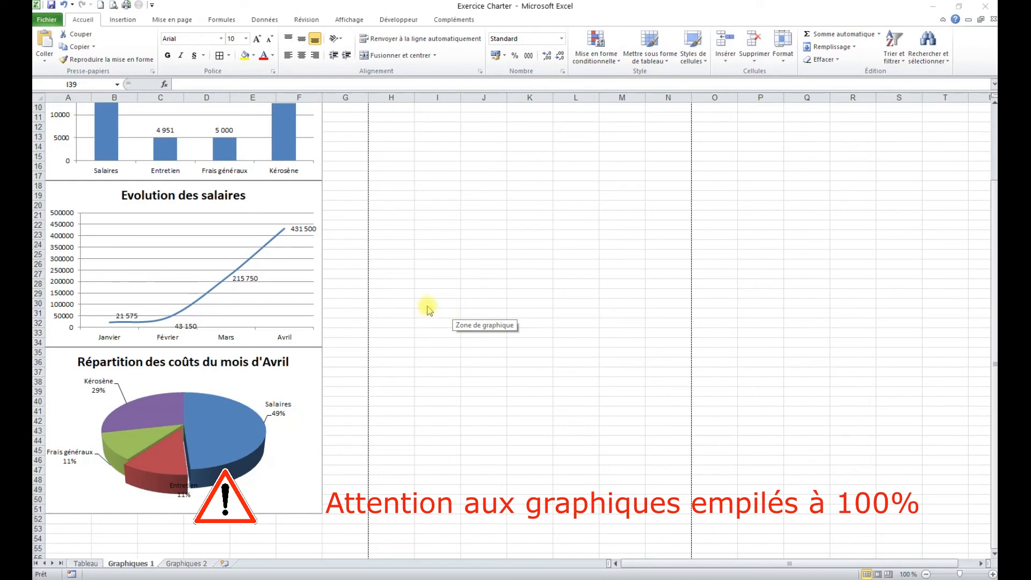
Return to the Tableau sheet with its 100% stacked column chart and look through the available column chart types
{"action": "left_click", "coordinate": [85, 564]}
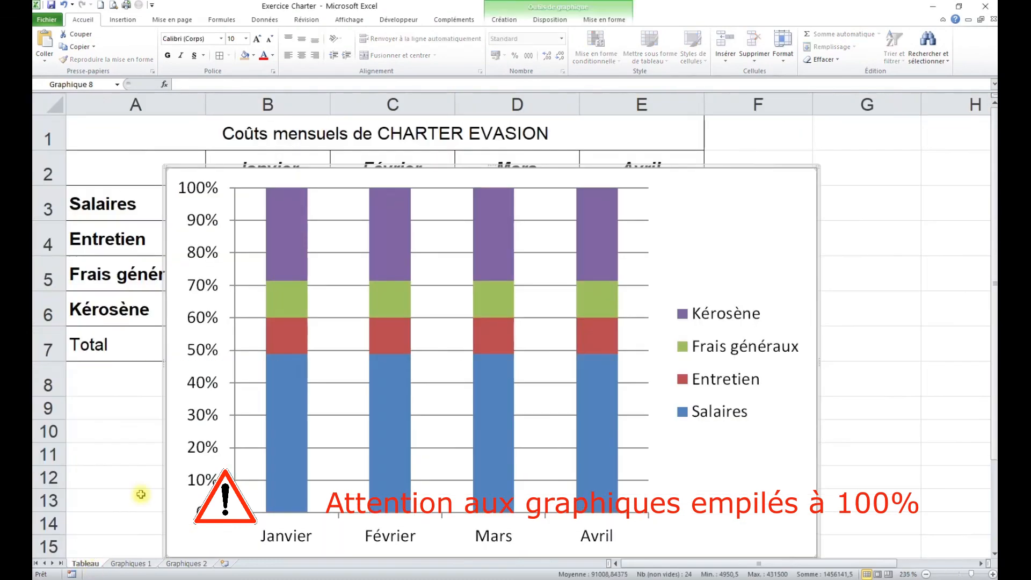
{"action": "left_click", "coordinate": [122, 19]}
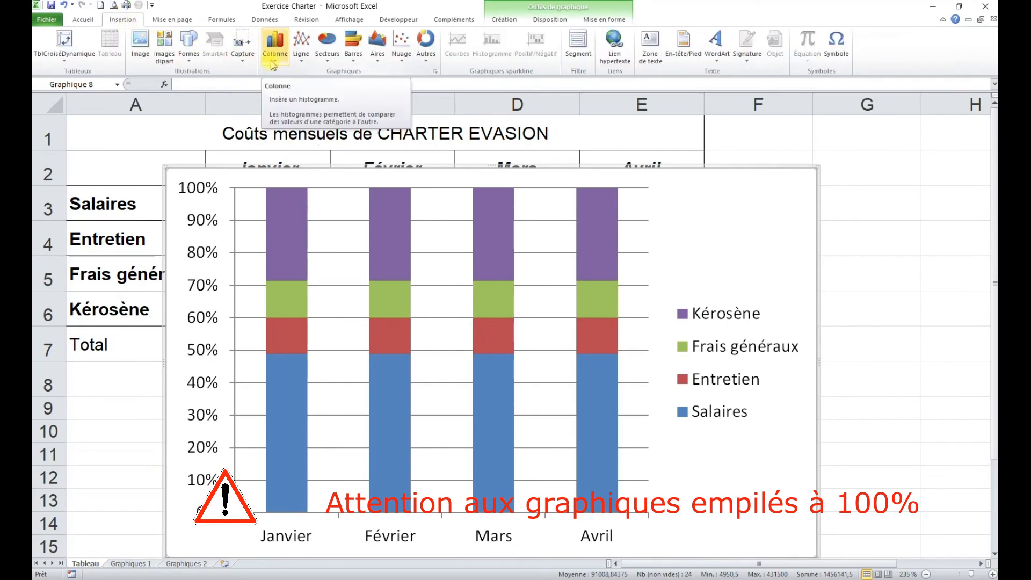
{"action": "left_click", "coordinate": [275, 47]}
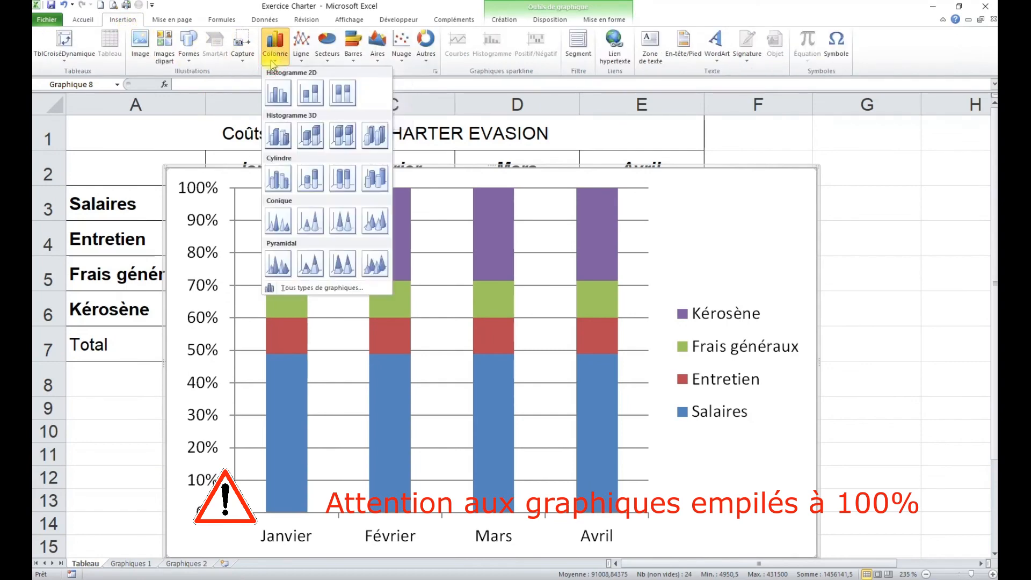
{"action": "left_click", "coordinate": [797, 238]}
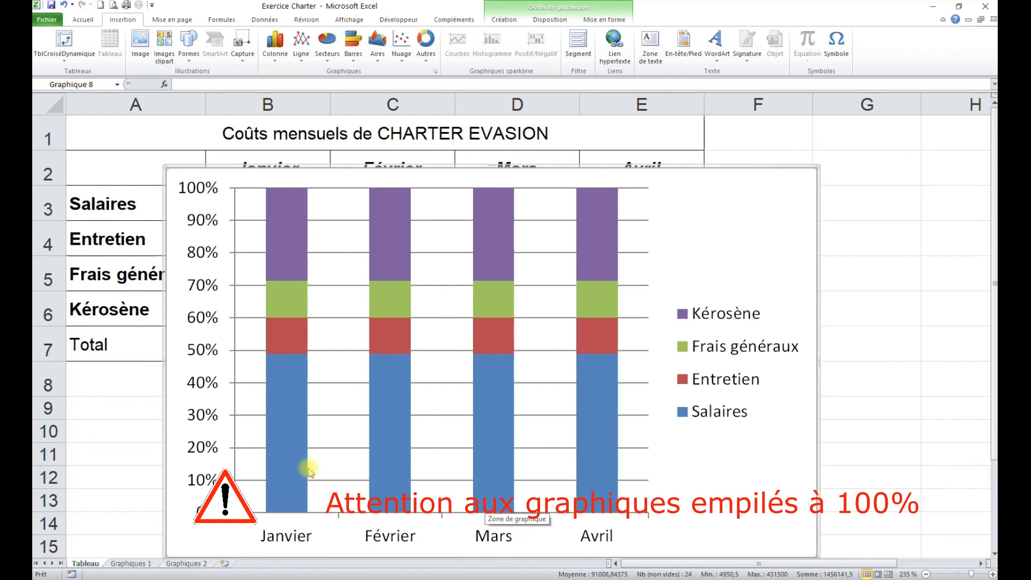
Examine the Entretien and Salaires series across the months in the 100% stacked column chart
{"action": "mouse_move", "coordinate": [327, 392]}
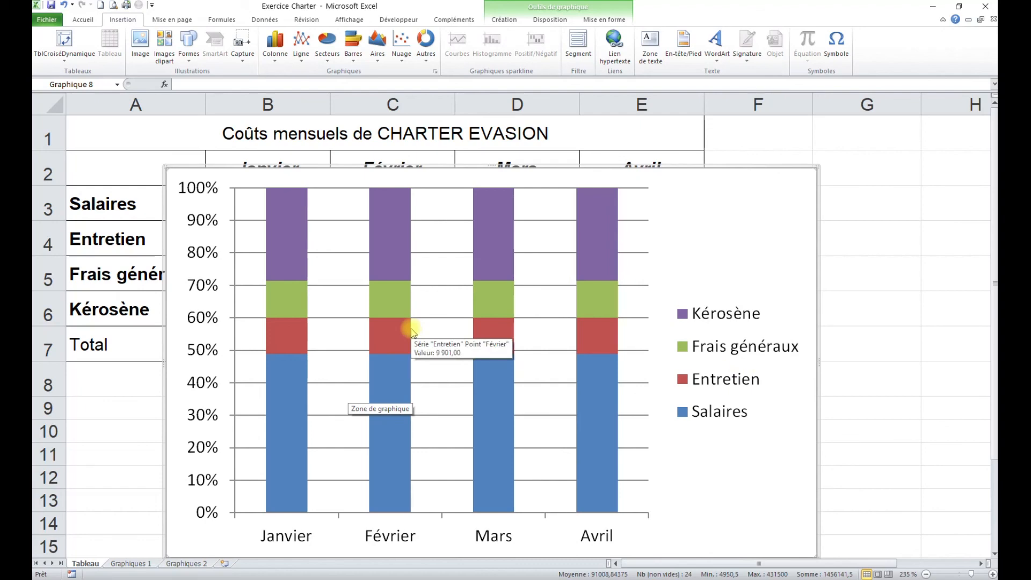
{"action": "left_click", "coordinate": [283, 421]}
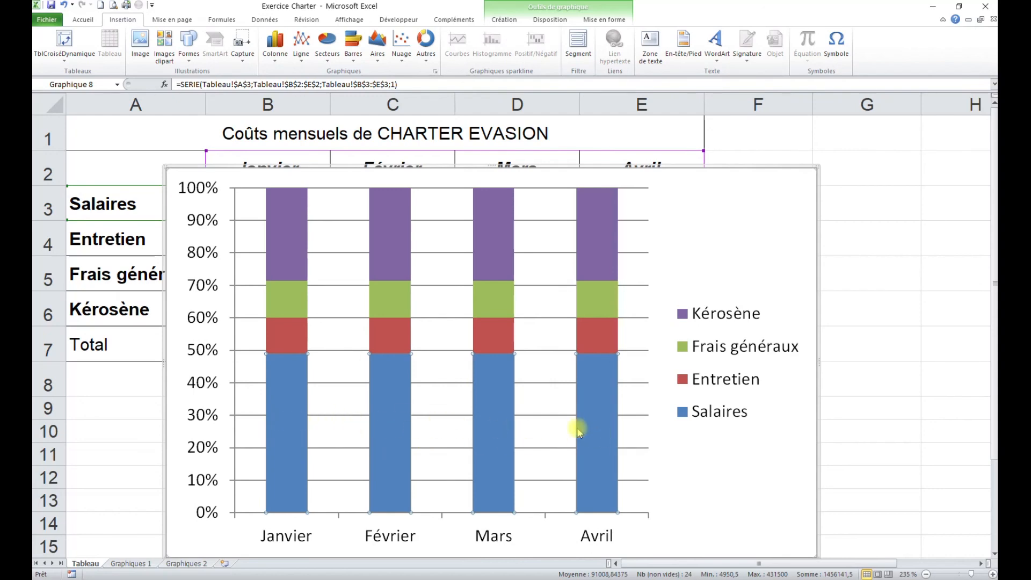
{"action": "mouse_move", "coordinate": [297, 371]}
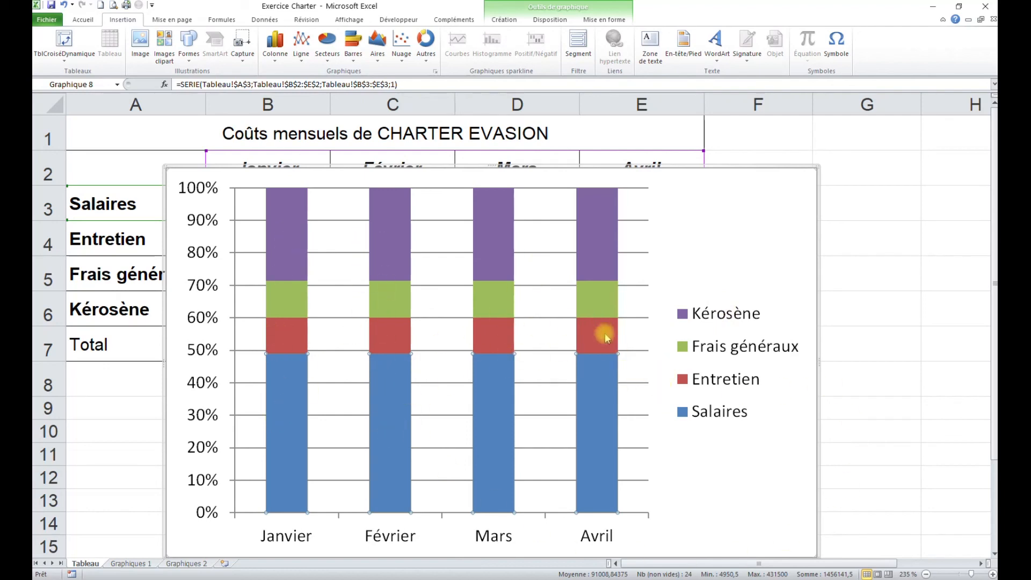
Move the 100% stacked chart below the cost table and inspect the Salaires cells B3 to E3 and their formulas
{"action": "left_click_drag", "start_coordinate": [733, 196], "coordinate": [728, 395]}
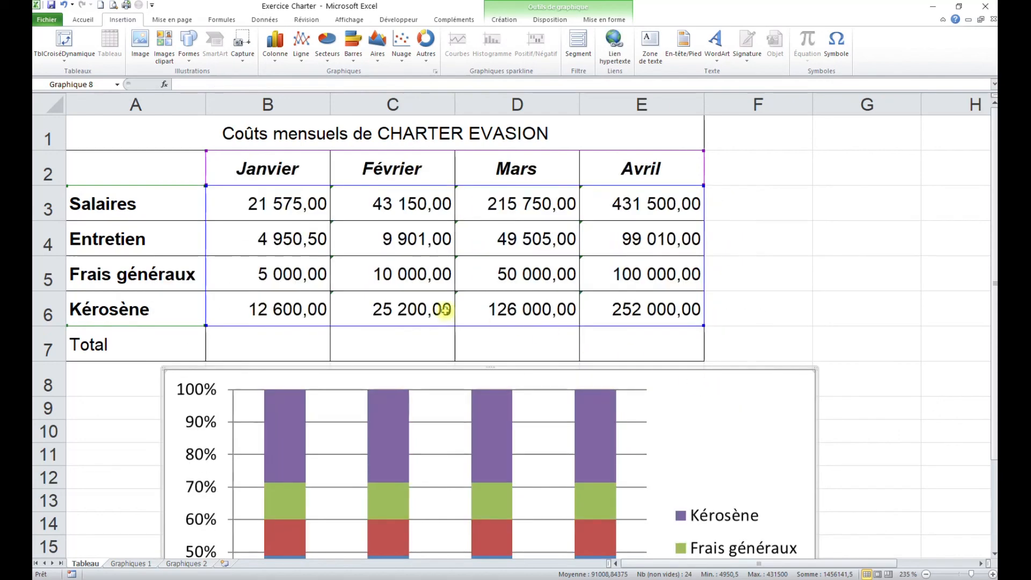
{"action": "left_click", "coordinate": [277, 201]}
{"action": "left_click", "coordinate": [403, 204]}
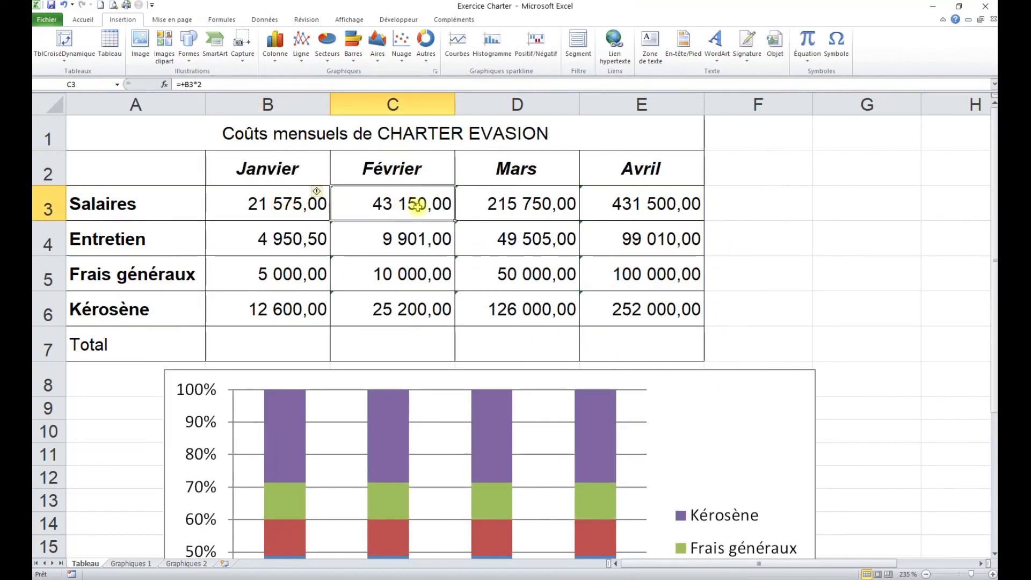
{"action": "left_click", "coordinate": [268, 197]}
{"action": "left_click", "coordinate": [402, 205]}
{"action": "left_click", "coordinate": [531, 206]}
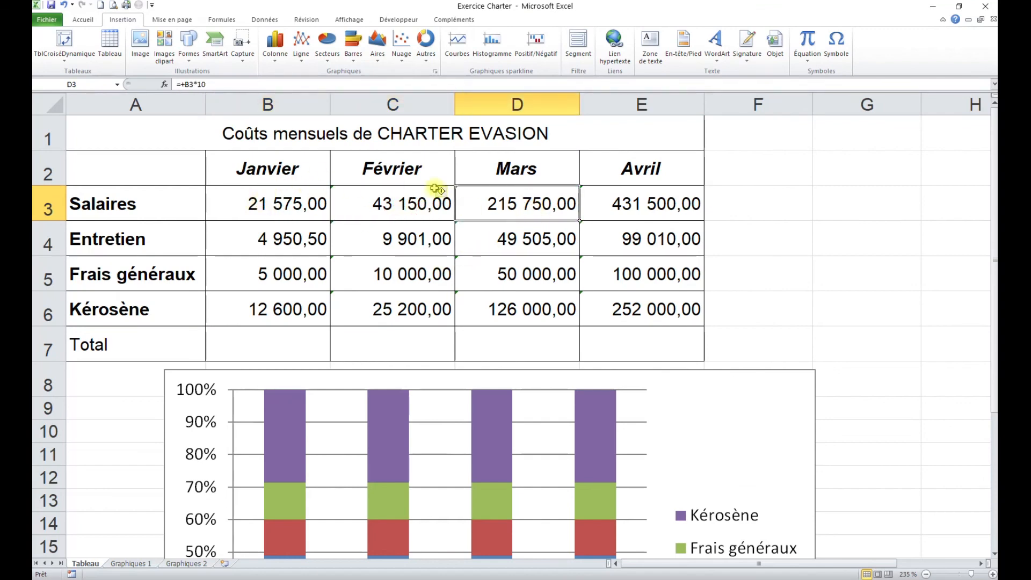
{"action": "left_click", "coordinate": [628, 203]}
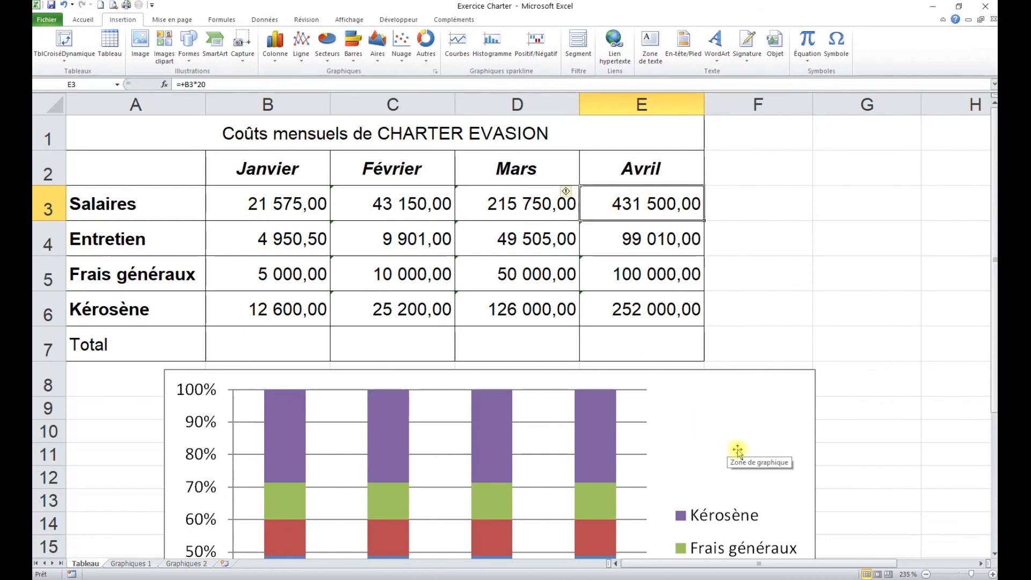
Move the 100% stacked chart over and off the cost table to compare its column proportions with the monthly amounts
{"action": "left_click_drag", "start_coordinate": [737, 456], "coordinate": [746, 236]}
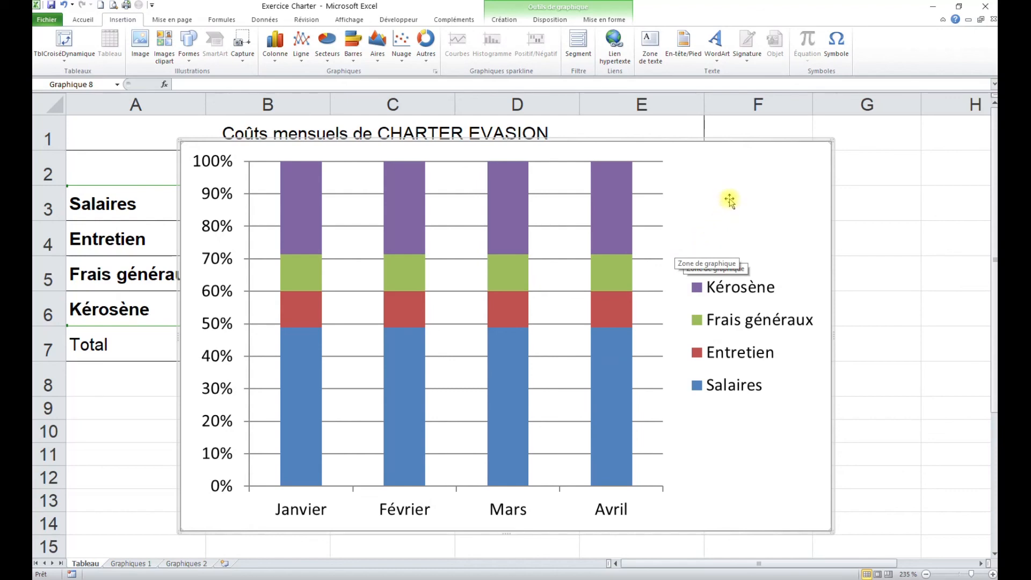
{"action": "left_click_drag", "start_coordinate": [732, 199], "coordinate": [718, 399]}
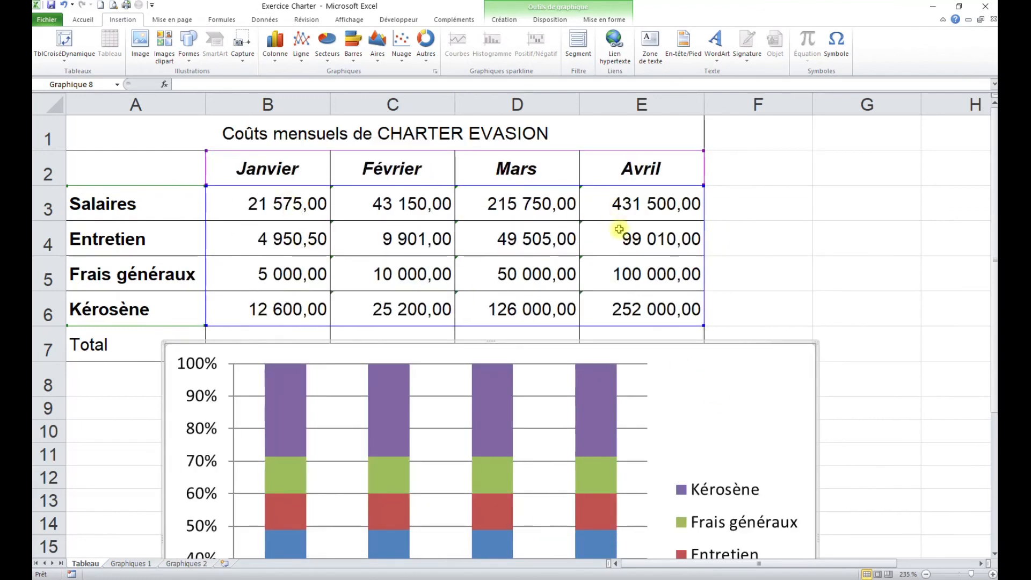
{"action": "left_click_drag", "start_coordinate": [727, 407], "coordinate": [727, 193]}
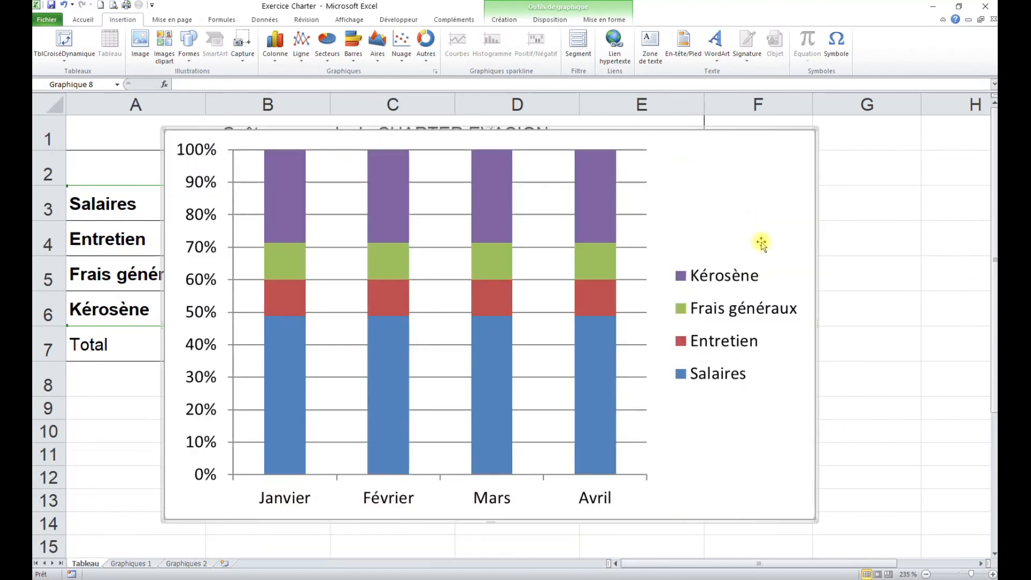